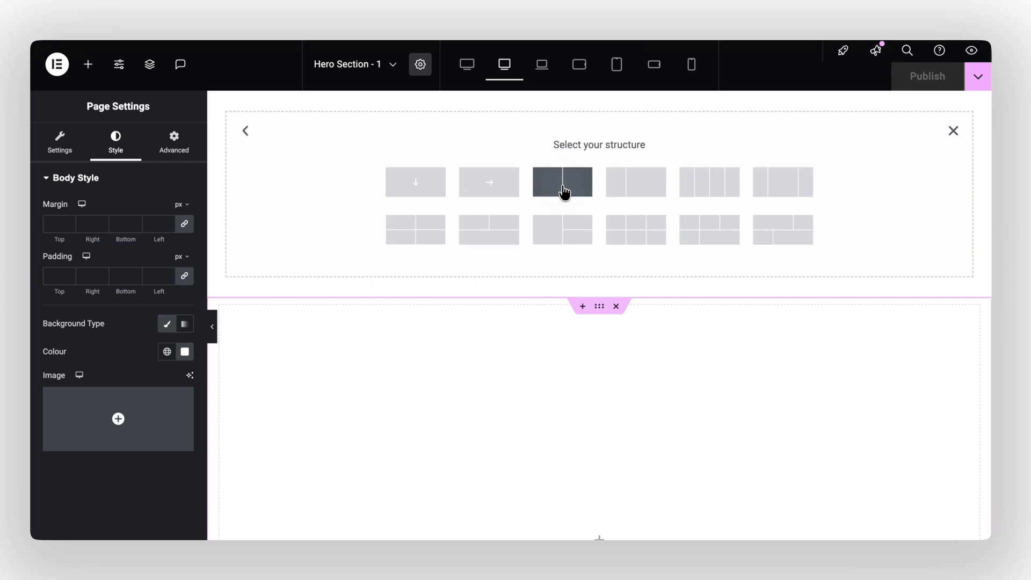
Add a two-column container structure and set its direction to Column - vertical.
{"action": "left_click", "coordinate": [563, 186]}
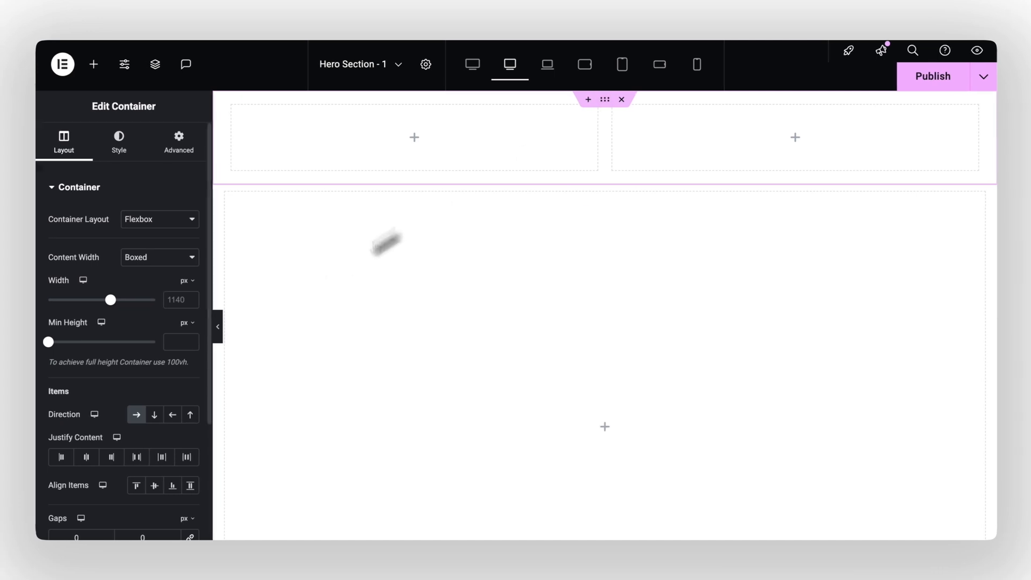
{"action": "left_click", "coordinate": [148, 414]}
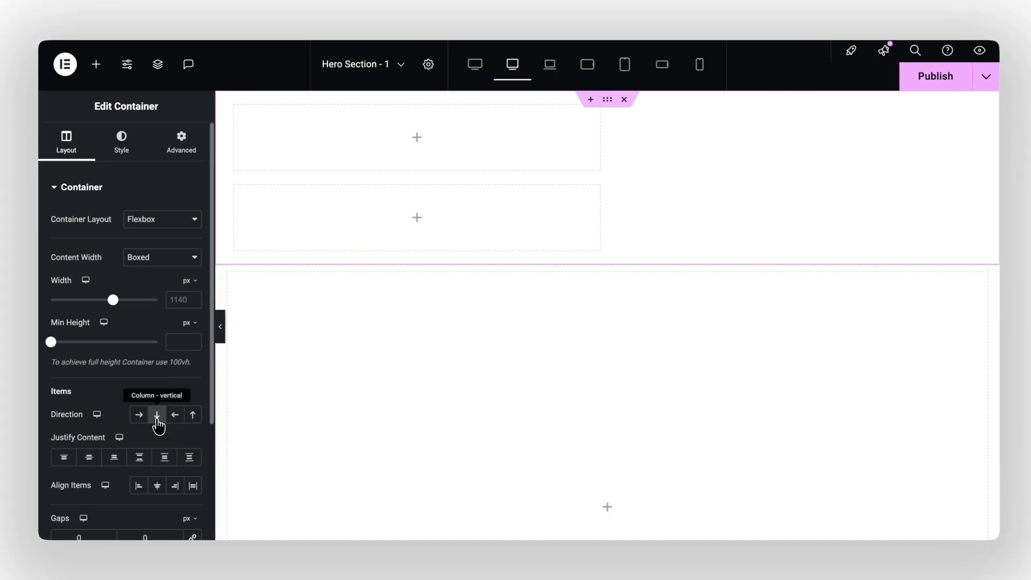
Set the width of both inner containers to 100%, starting with the lower one.
{"action": "left_click", "coordinate": [236, 185]}
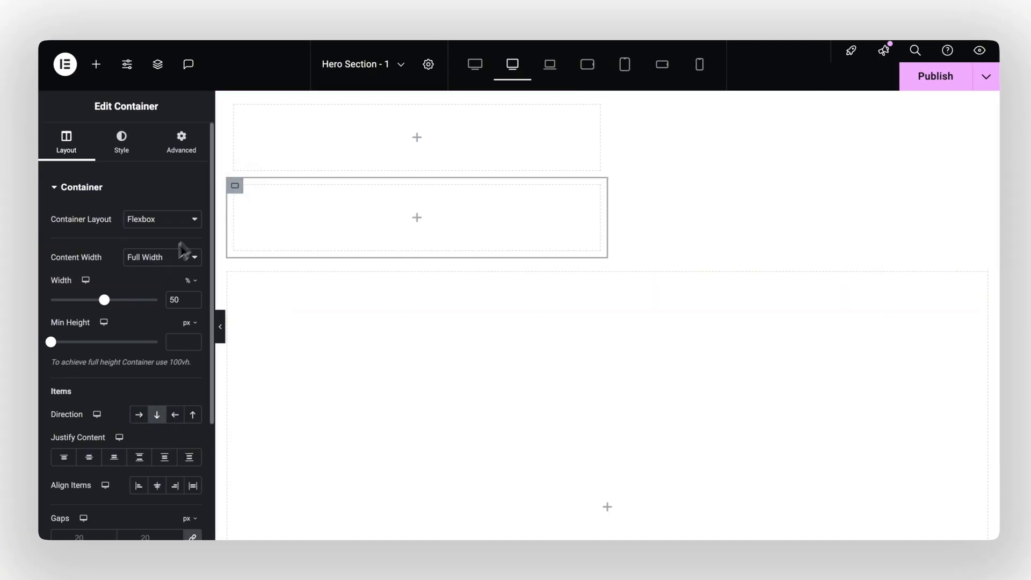
{"action": "double_click", "coordinate": [176, 299]}
{"action": "type", "text": "100"}
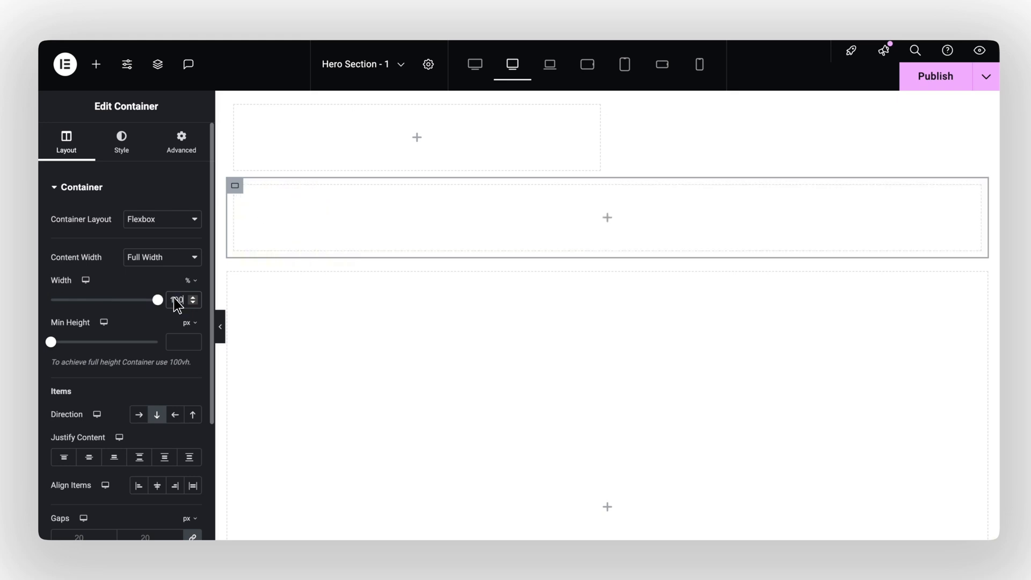
{"action": "left_click", "coordinate": [235, 106]}
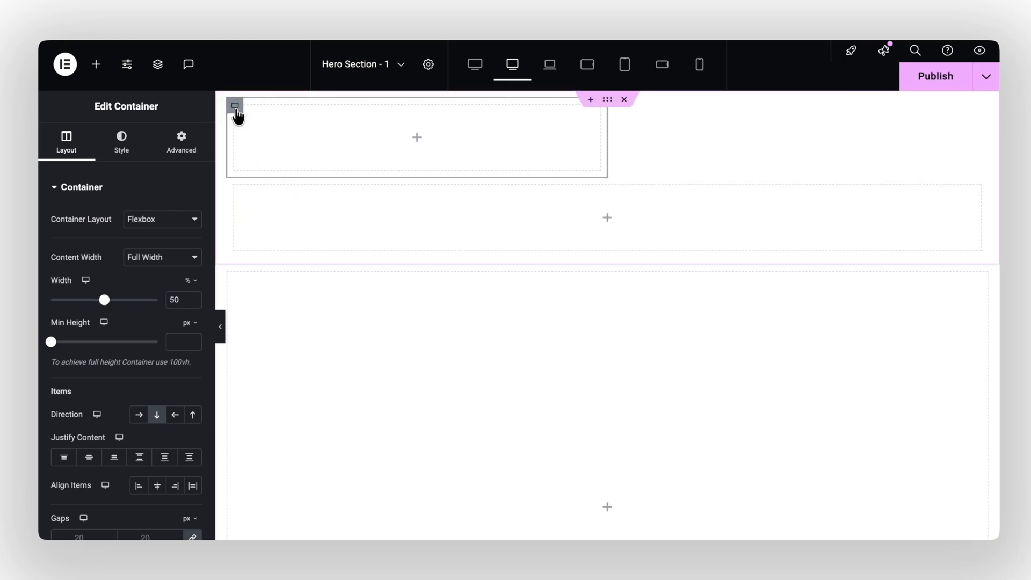
{"action": "double_click", "coordinate": [176, 302]}
{"action": "type", "text": "100"}
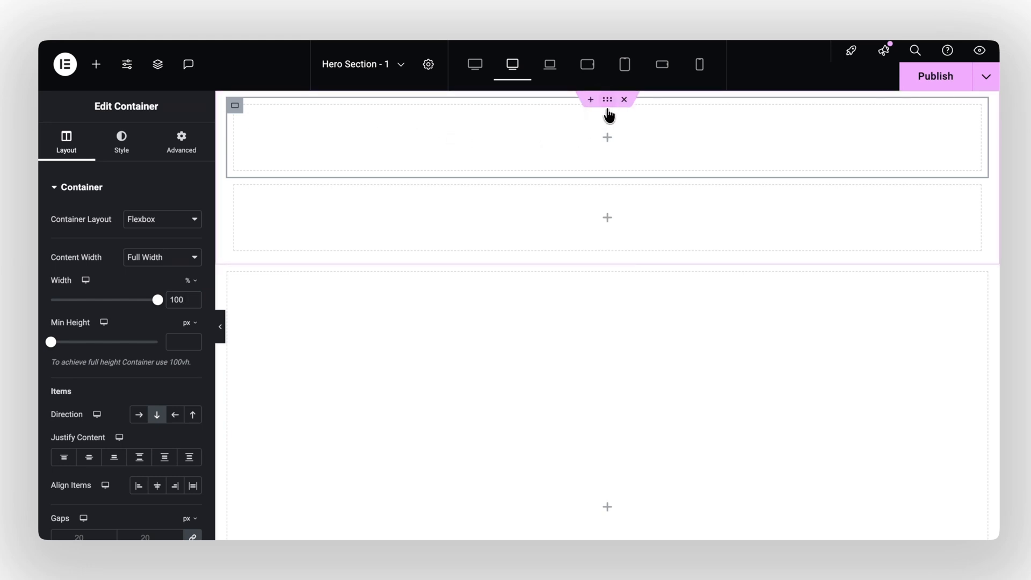
Set the parent container's minimum height to 100 vh and its content justification to Space Between.
{"action": "left_click", "coordinate": [607, 106]}
{"action": "left_click", "coordinate": [191, 322]}
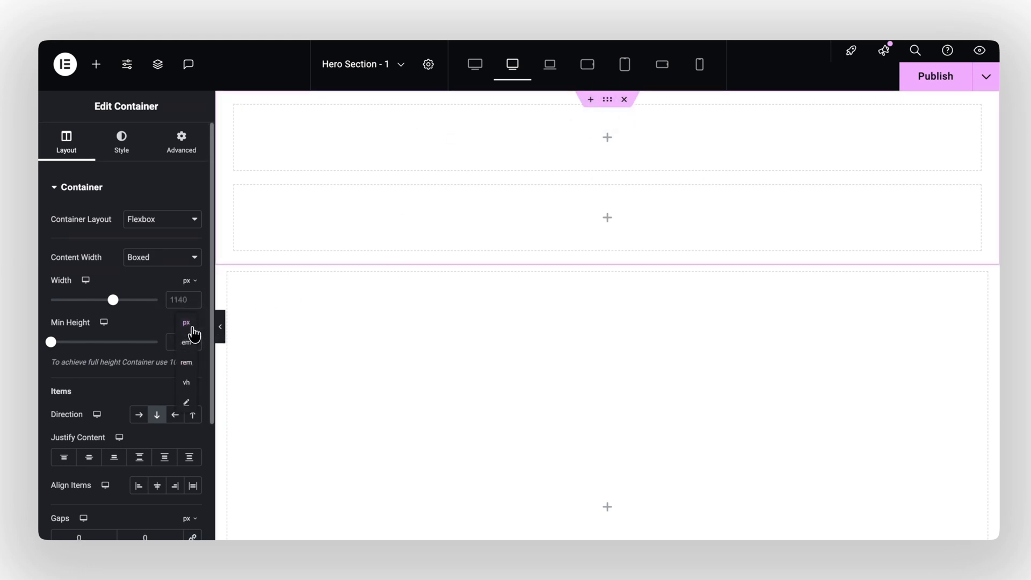
{"action": "left_click", "coordinate": [189, 392]}
{"action": "left_click_drag", "start_coordinate": [53, 342], "coordinate": [173, 348]}
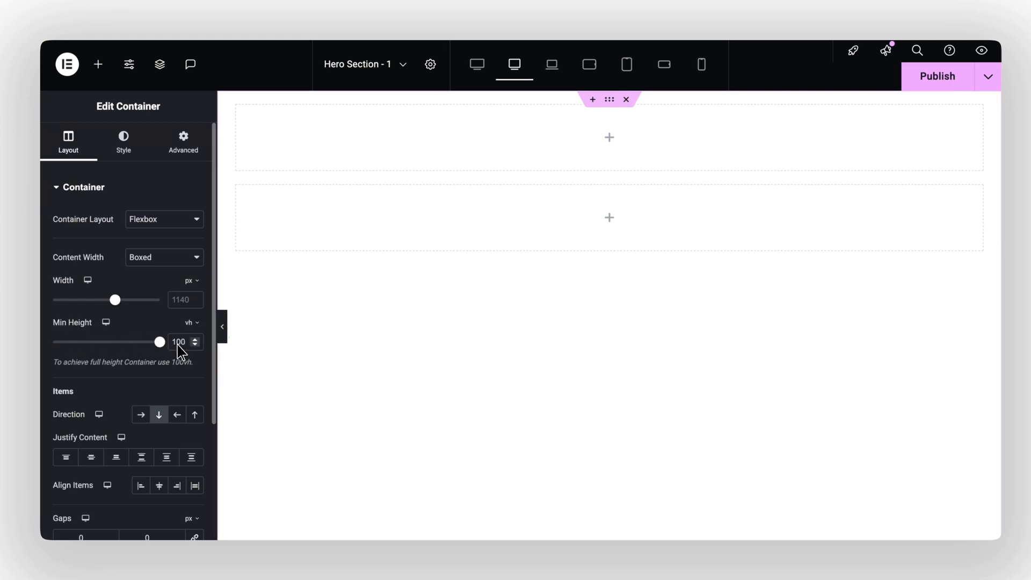
{"action": "left_click", "coordinate": [141, 458]}
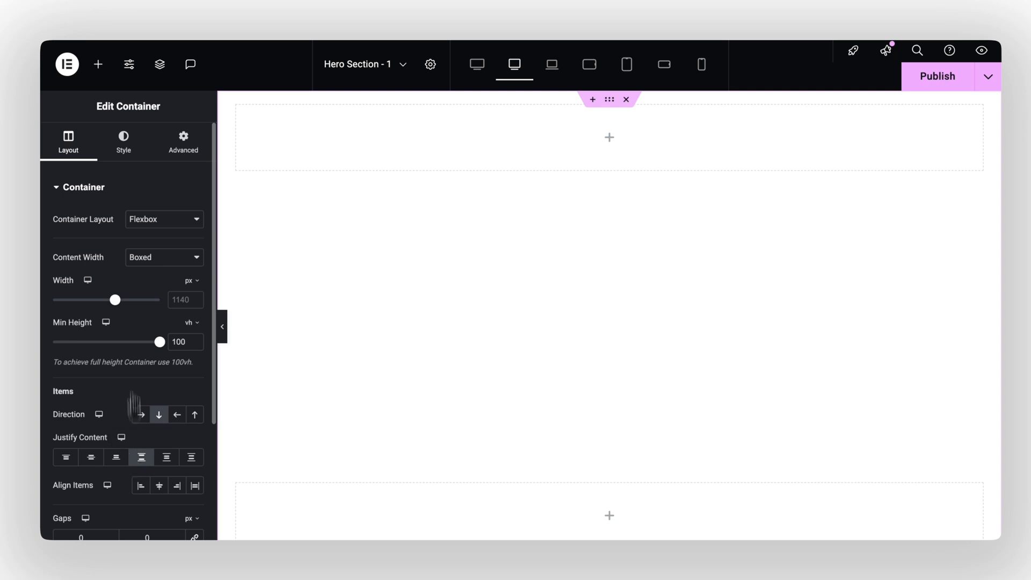
Give the parent container unlinked padding of 40 px at the top and bottom and 0 on the sides.
{"action": "left_click", "coordinate": [182, 160]}
{"action": "left_click", "coordinate": [194, 286]}
{"action": "left_click", "coordinate": [65, 286]}
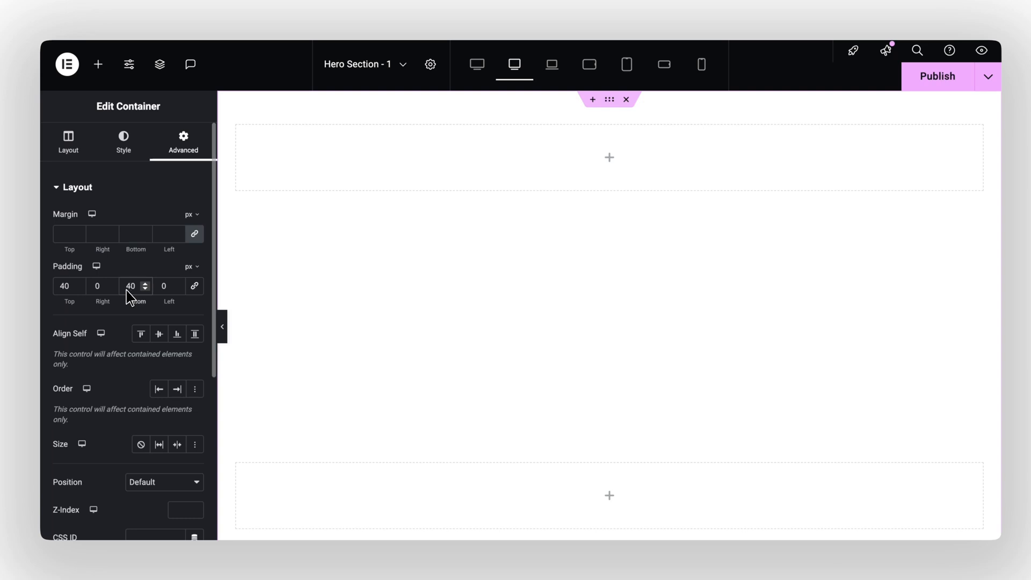
Add a Heading to the lower inner container with the title "My Portfolio" and the HTML tag H1.
{"action": "left_click", "coordinate": [96, 67]}
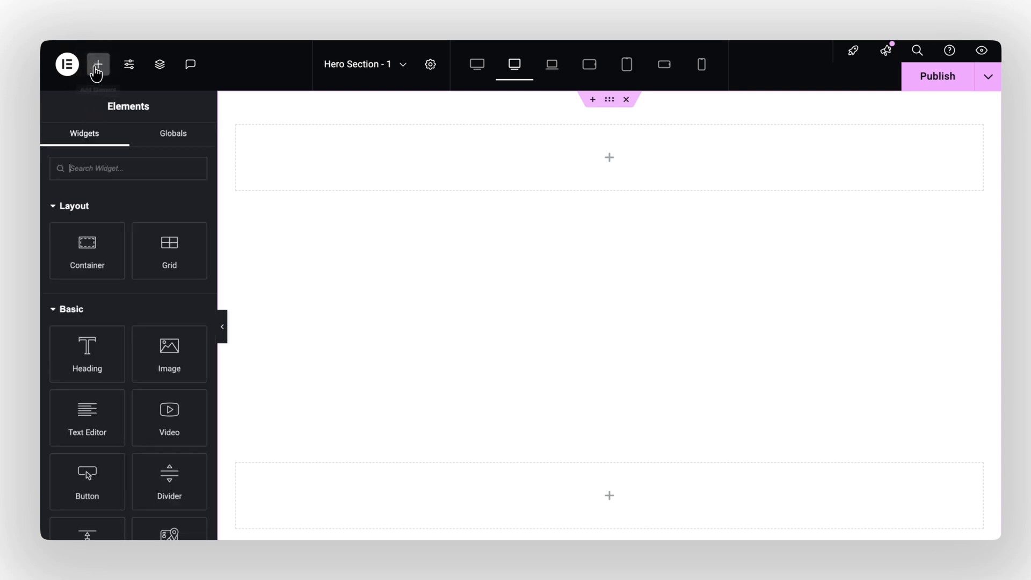
{"action": "left_click_drag", "start_coordinate": [76, 336], "coordinate": [422, 469]}
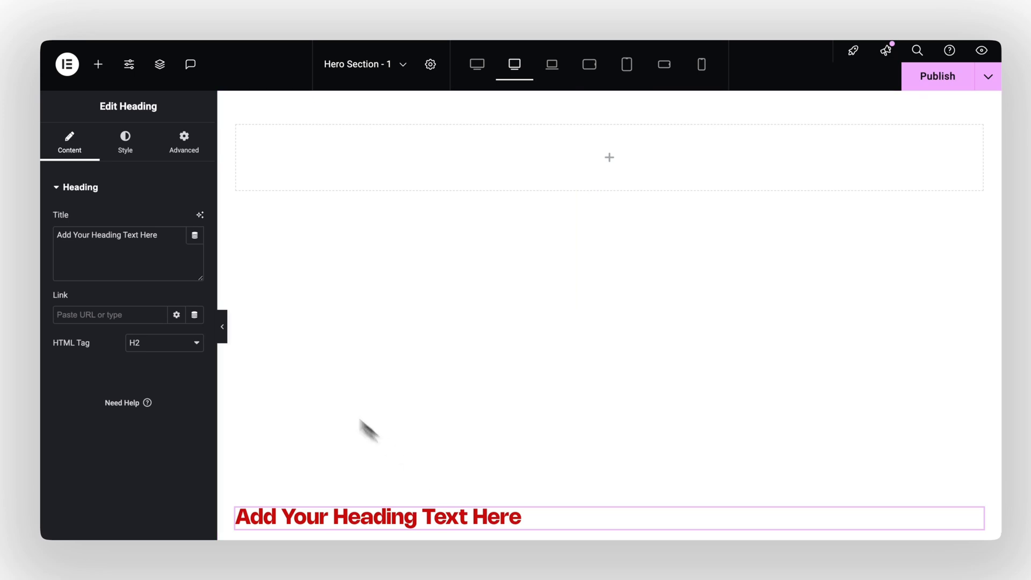
{"action": "key", "text": "ctrl+a"}
{"action": "type", "text": "My"}
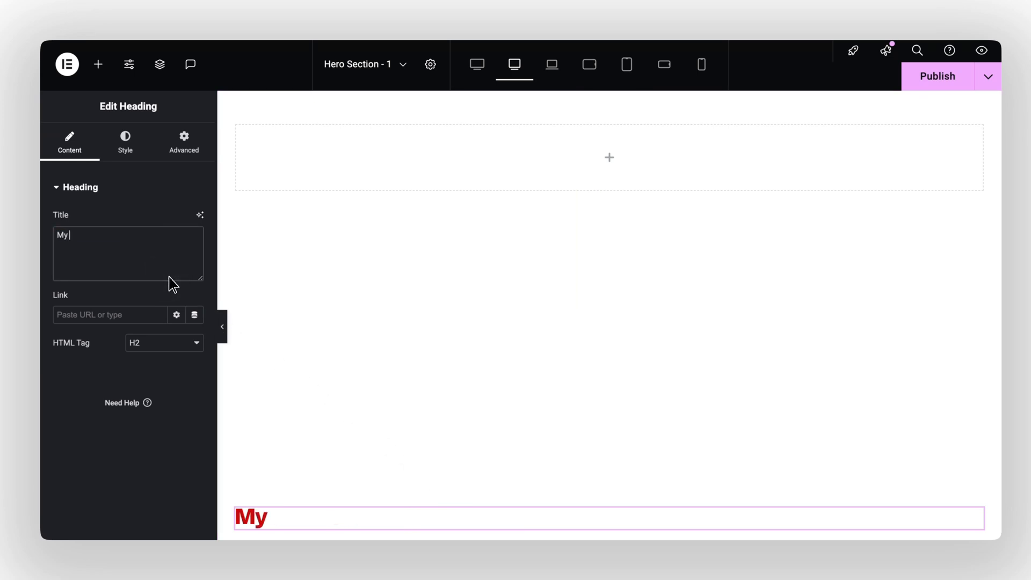
{"action": "type", "text": " Portfolio"}
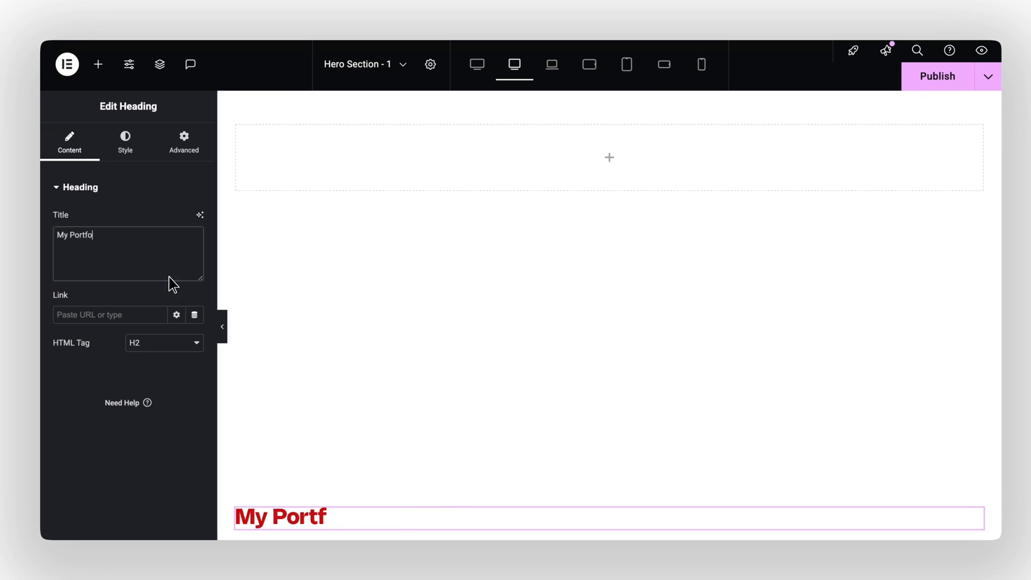
{"action": "left_click", "coordinate": [175, 344]}
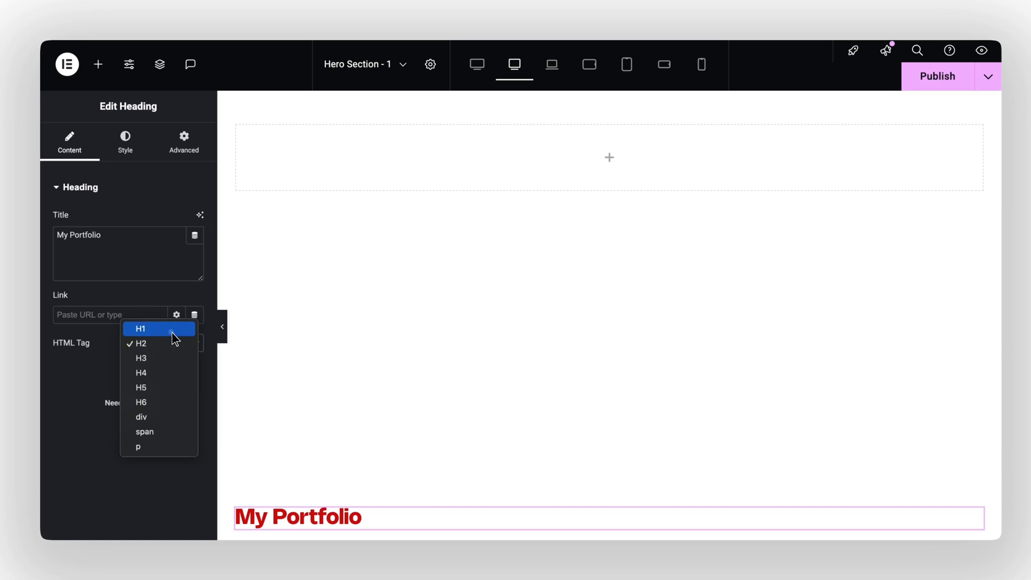
{"action": "left_click", "coordinate": [172, 330]}
Set the My Portfolio heading's text colour to black.
{"action": "left_click", "coordinate": [136, 156]}
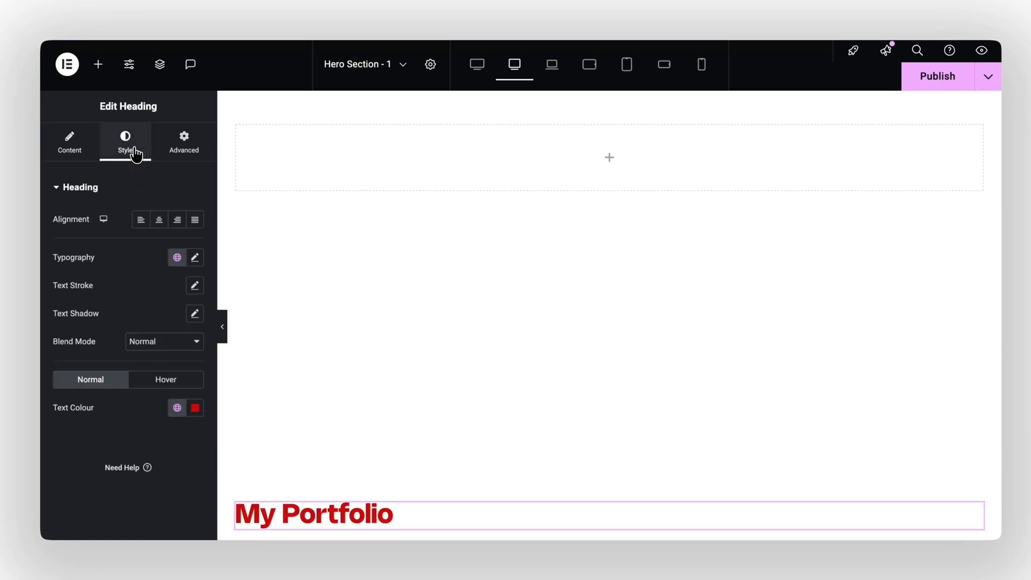
{"action": "left_click", "coordinate": [195, 407]}
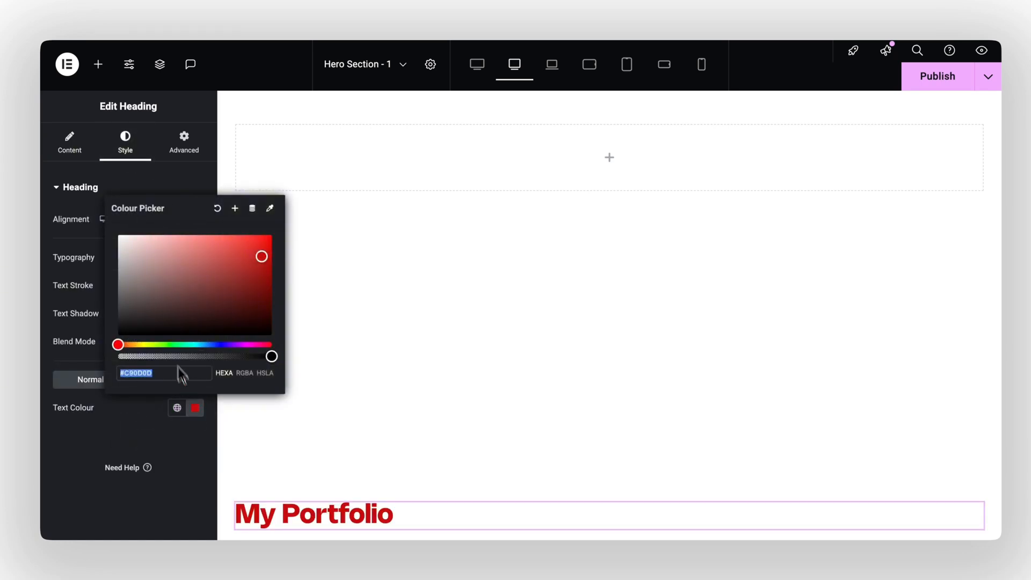
{"action": "left_click_drag", "start_coordinate": [161, 300], "coordinate": [119, 342]}
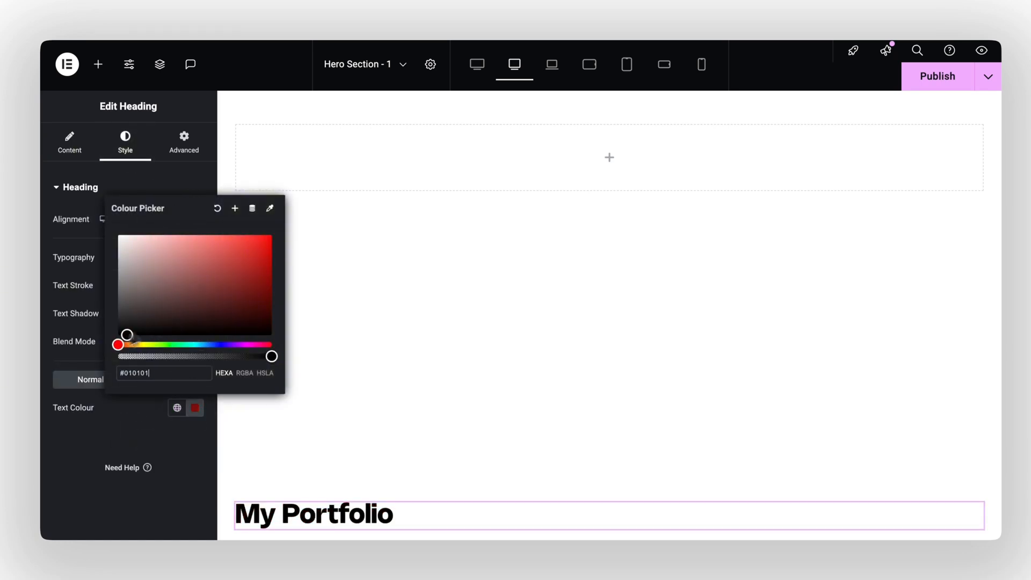
{"action": "left_click", "coordinate": [111, 400]}
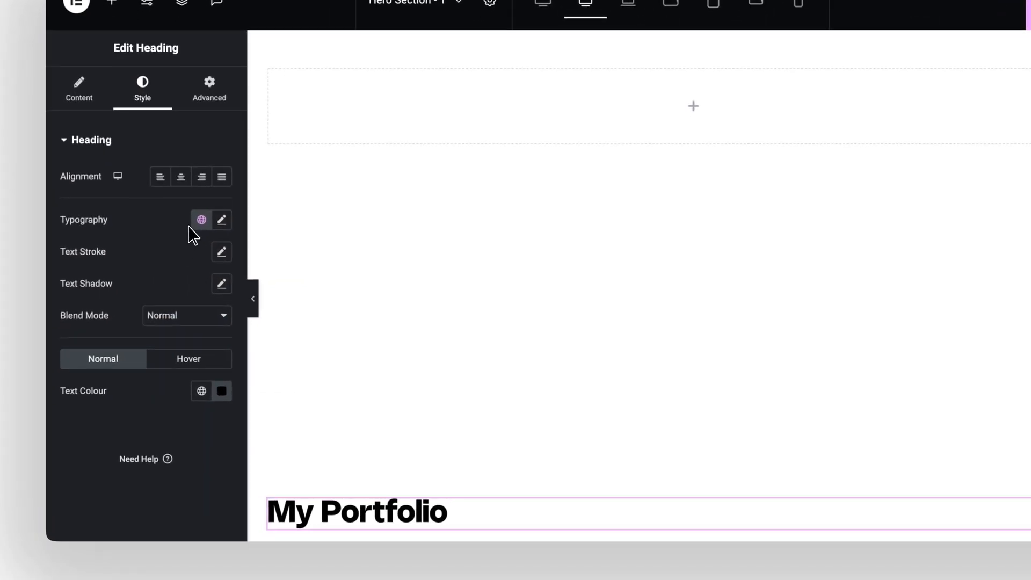
Set the heading's font family to Inter and its font size unit to em.
{"action": "left_click", "coordinate": [221, 220]}
{"action": "left_click", "coordinate": [190, 293]}
{"action": "type", "text": "int"}
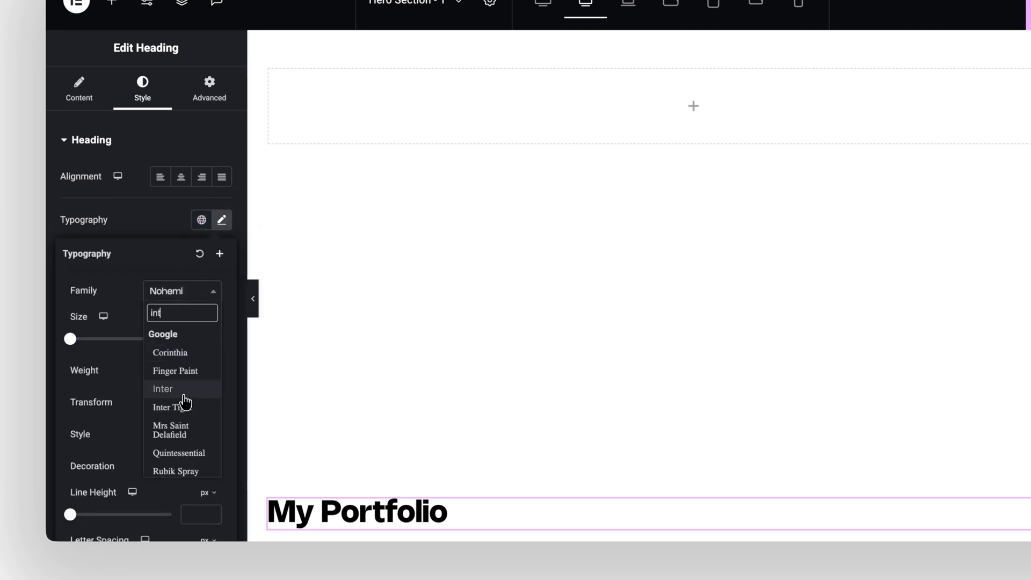
{"action": "left_click", "coordinate": [185, 397]}
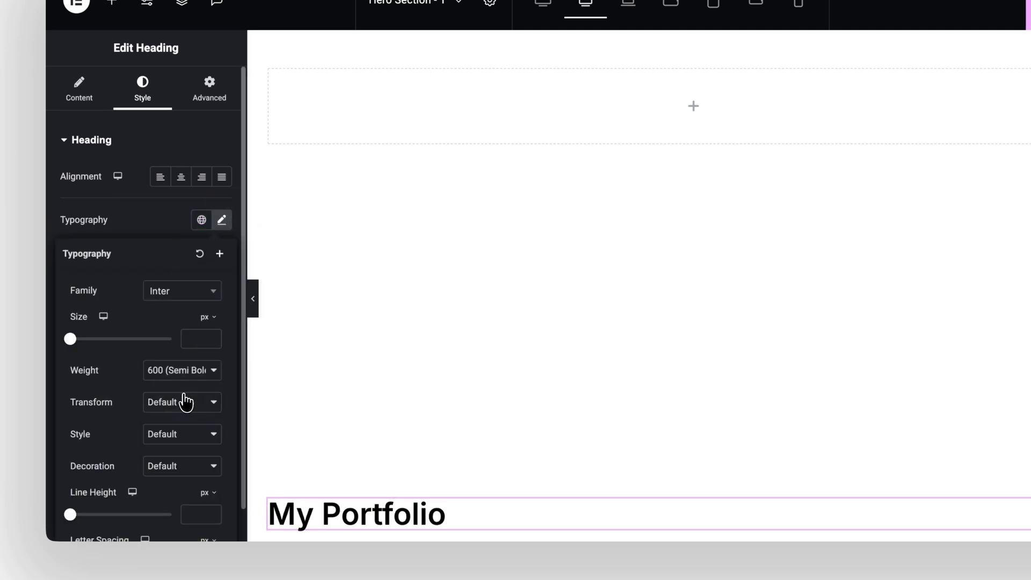
{"action": "left_click", "coordinate": [208, 318]}
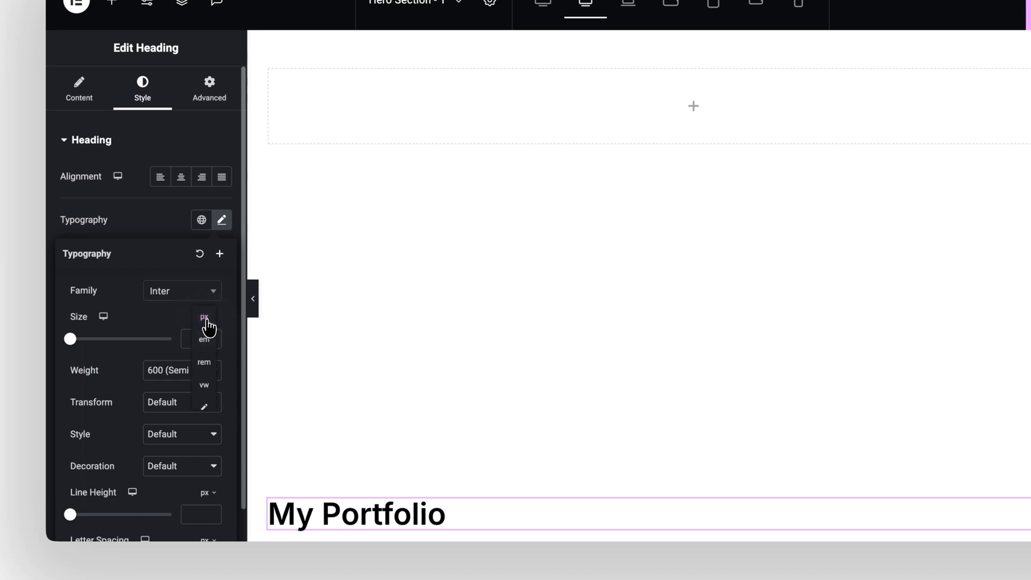
{"action": "left_click", "coordinate": [204, 340]}
Set the heading's font weight to 800 (Extra Bold) and its letter spacing to -3 px.
{"action": "left_click", "coordinate": [145, 372]}
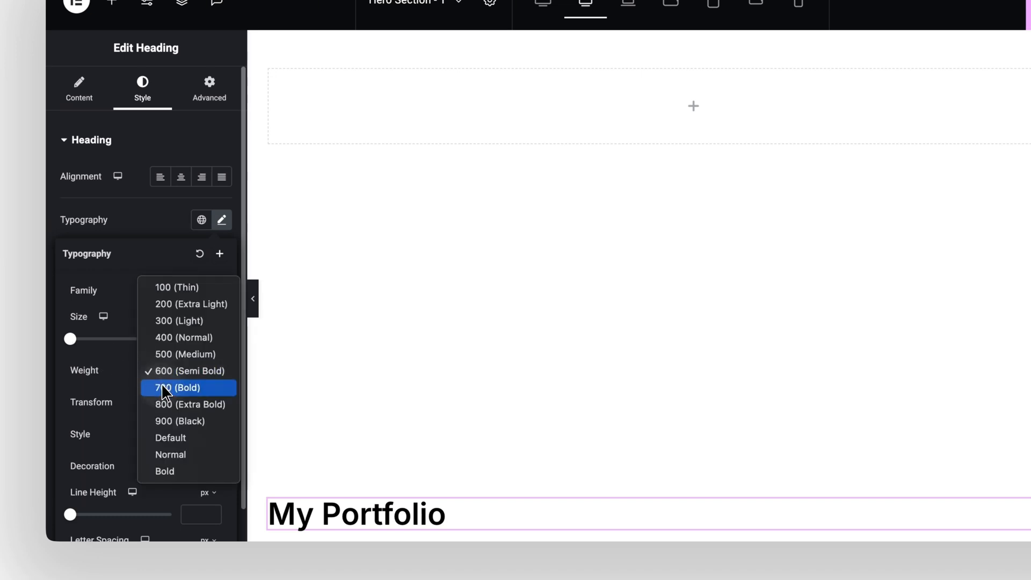
{"action": "left_click", "coordinate": [162, 387]}
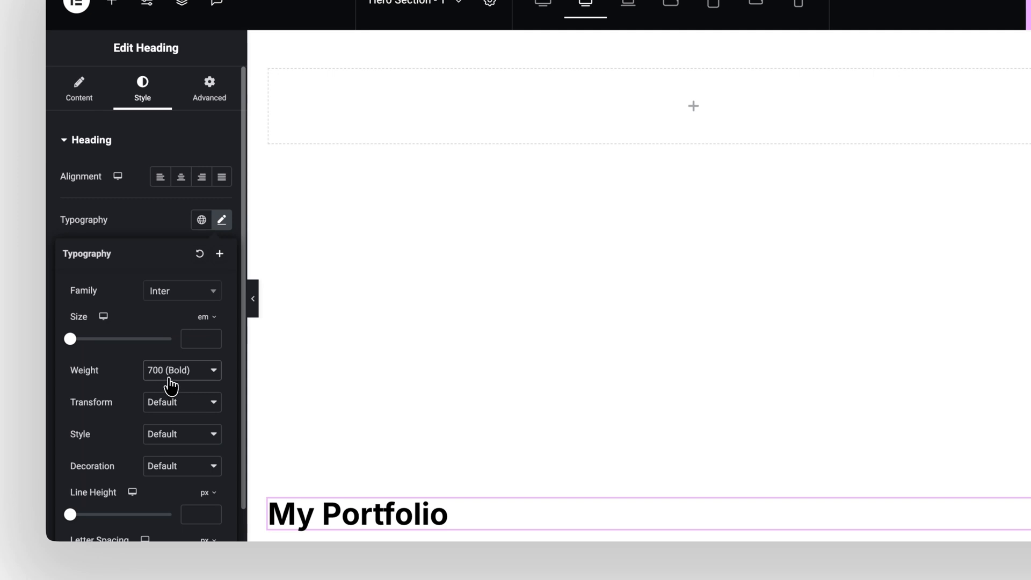
{"action": "left_click", "coordinate": [168, 377]}
{"action": "left_click", "coordinate": [170, 386]}
{"action": "scroll", "coordinate": [171, 398], "scroll_direction": "down", "scroll_amount": 1}
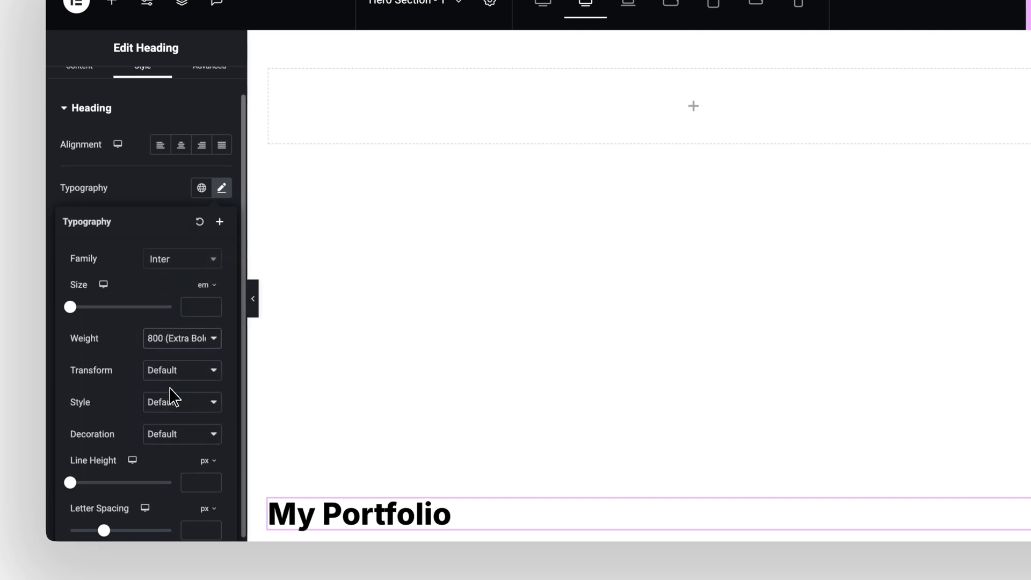
{"action": "left_click", "coordinate": [194, 531]}
{"action": "type", "text": "-3"}
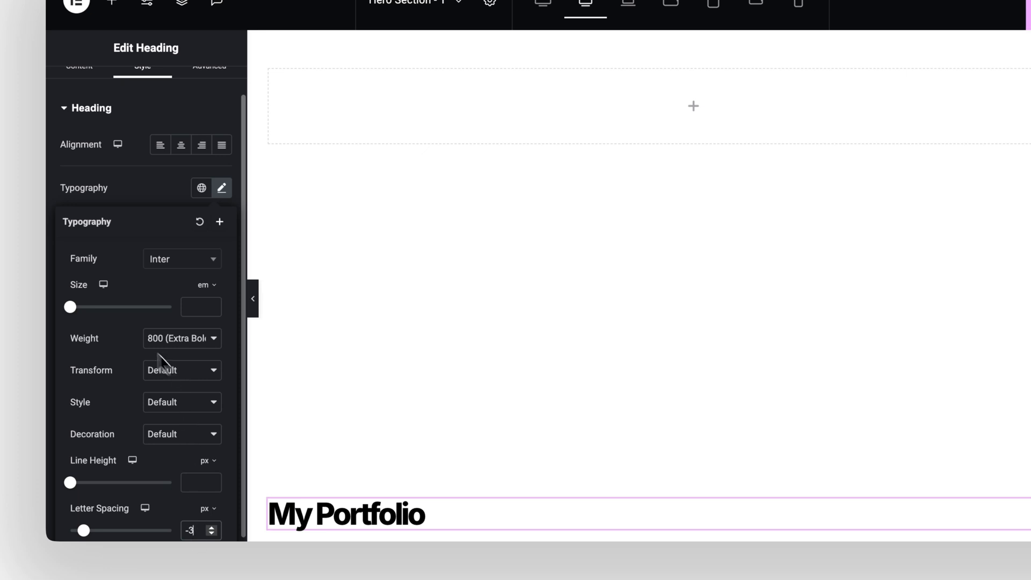
Enlarge the heading's font size to 11 em and centre its alignment.
{"action": "left_click_drag", "start_coordinate": [70, 307], "coordinate": [110, 339]}
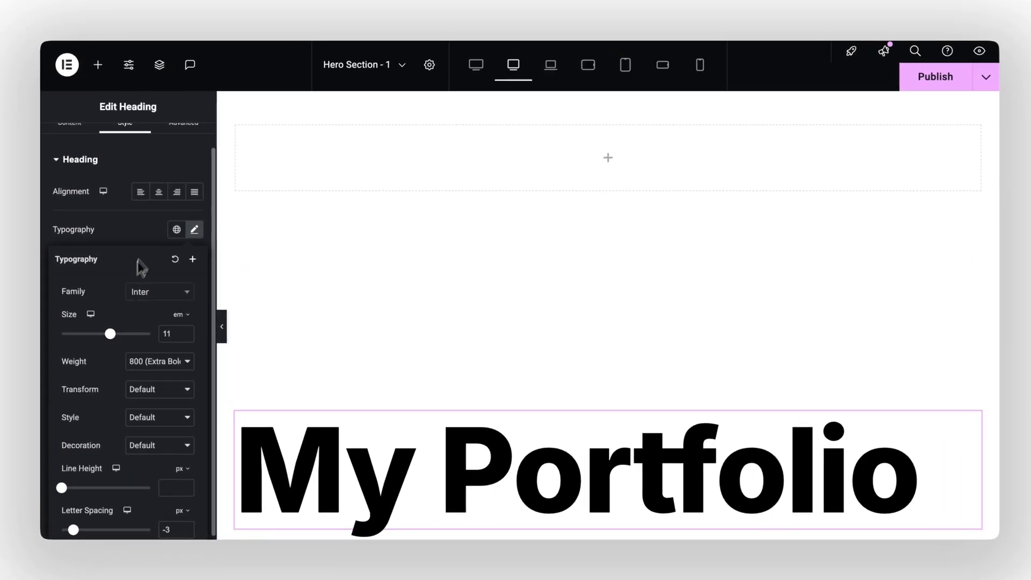
{"action": "left_click", "coordinate": [157, 193]}
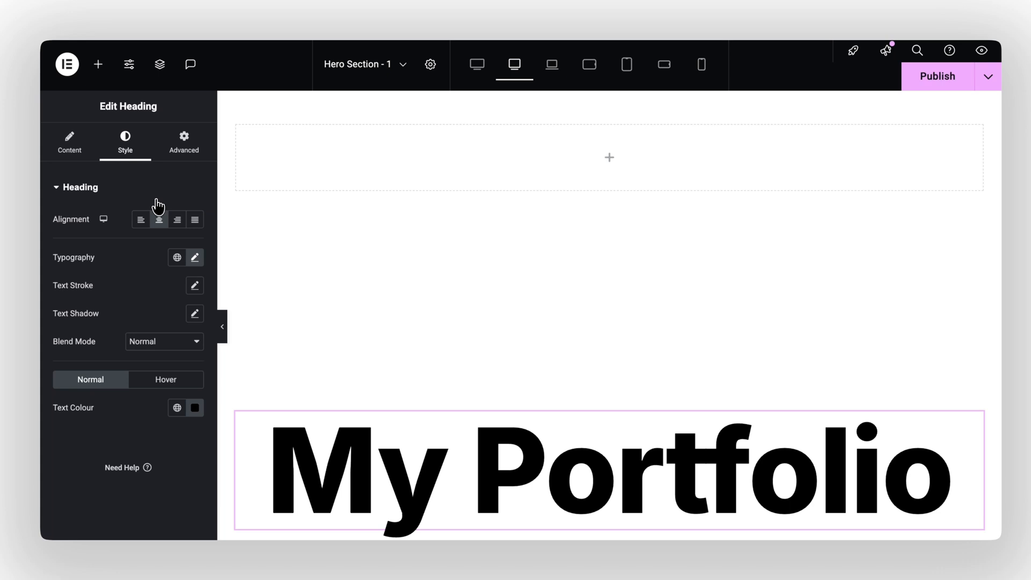
Add a Text Editor above the heading with the text "Where creativity meets opportunity. Explore my projects and let's collaborate.".
{"action": "left_click", "coordinate": [99, 64]}
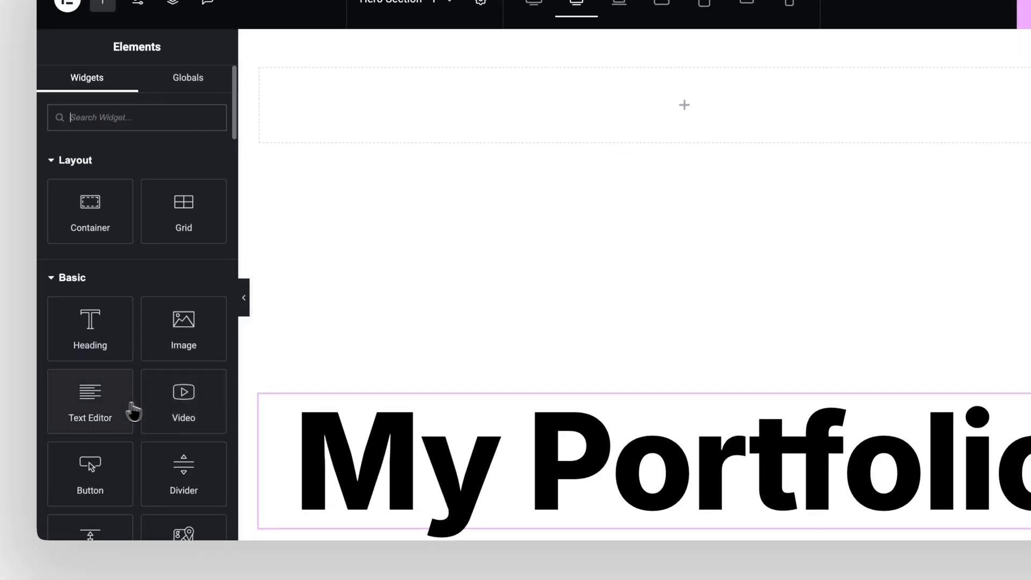
{"action": "left_click_drag", "start_coordinate": [102, 461], "coordinate": [692, 497]}
{"action": "left_click_drag", "start_coordinate": [617, 457], "coordinate": [591, 467]}
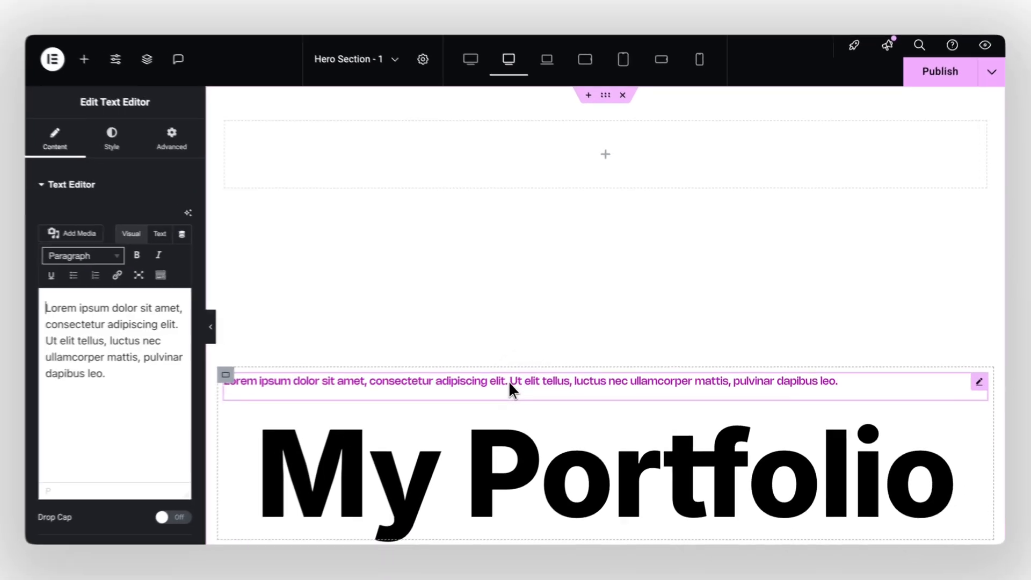
{"action": "left_click", "coordinate": [159, 234]}
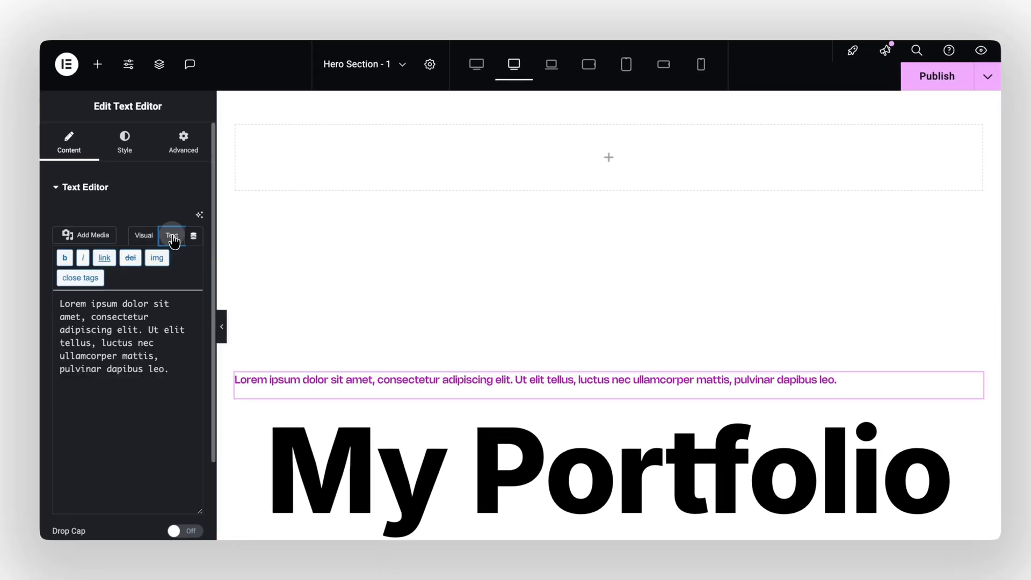
{"action": "triple_click", "coordinate": [137, 337]}
{"action": "type", "text": "Where creativity meets opportunity. Explore my projects and let's collaborate."}
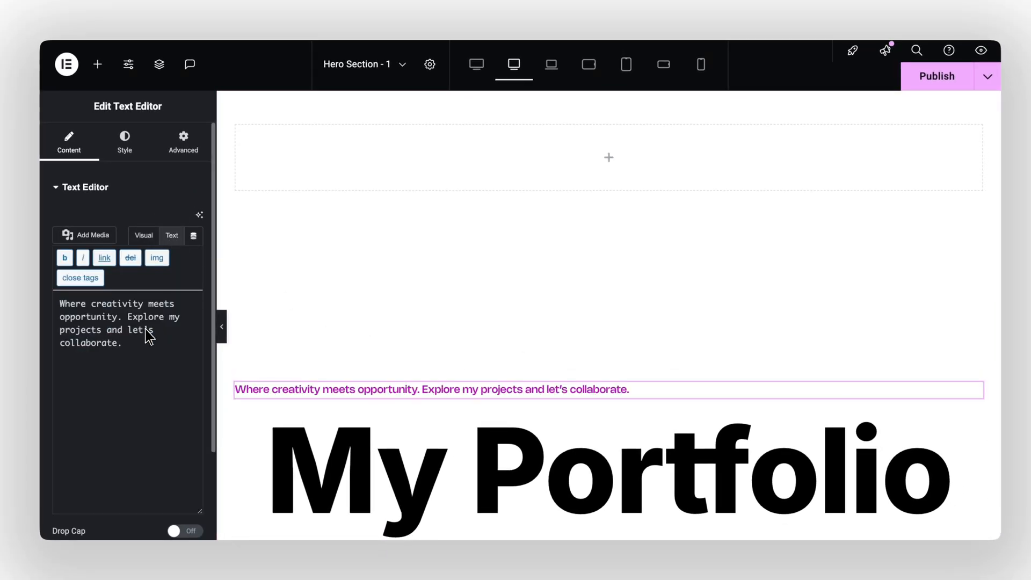
Set the paragraph's text colour to grey #767676 and centre its alignment.
{"action": "left_click", "coordinate": [132, 150]}
{"action": "left_click", "coordinate": [194, 248]}
{"action": "mouse_move", "coordinate": [136, 340]}
{"action": "left_mouse_down"}
{"action": "mouse_move", "coordinate": [111, 413]}
{"action": "mouse_move", "coordinate": [108, 362]}
{"action": "left_mouse_up"}
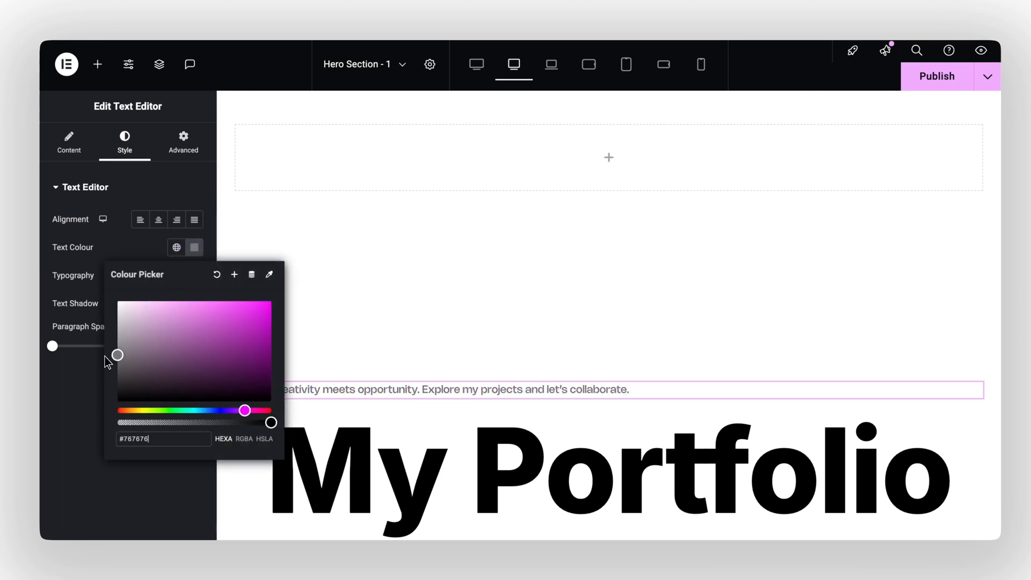
{"action": "left_click", "coordinate": [137, 258]}
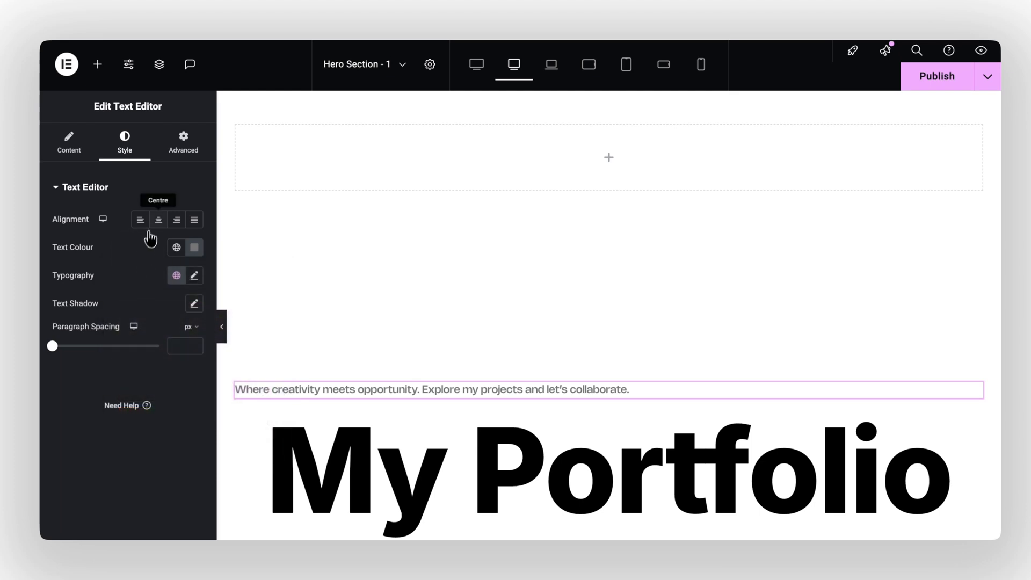
{"action": "left_click", "coordinate": [158, 220]}
Change the intro paragraph's font family to Inter.
{"action": "left_click", "coordinate": [195, 274]}
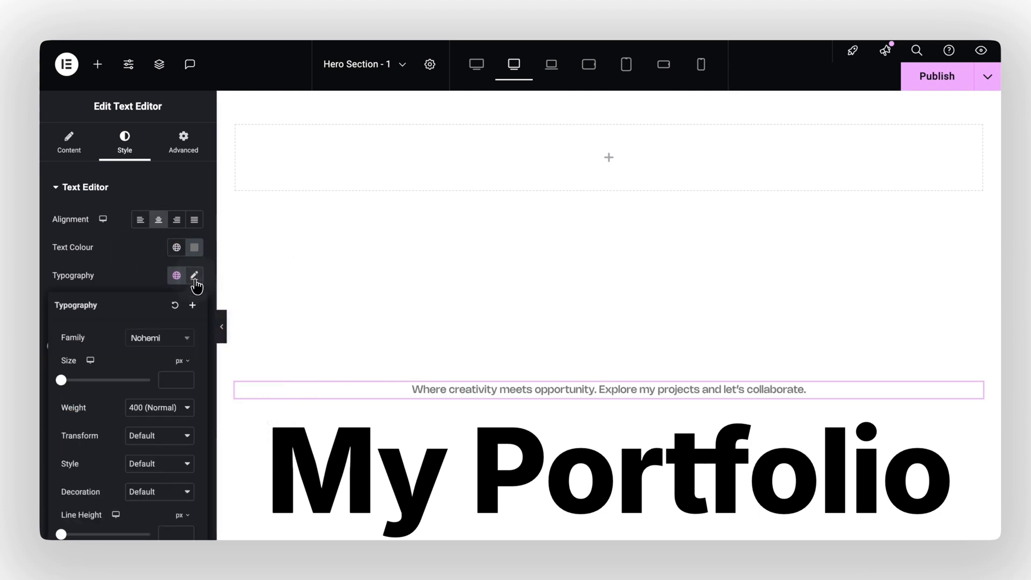
{"action": "left_click", "coordinate": [151, 342]}
{"action": "type", "text": "int"}
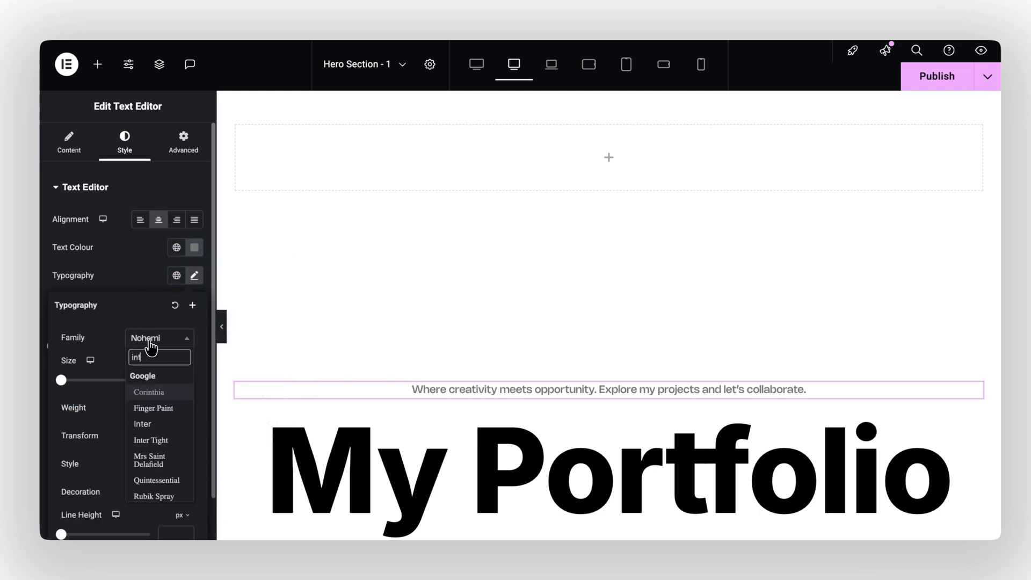
{"action": "left_click", "coordinate": [148, 419]}
Set the intro paragraph's font size to 24 px and its letter spacing to -1 px.
{"action": "scroll", "coordinate": [148, 417], "scroll_direction": "down", "scroll_amount": 2}
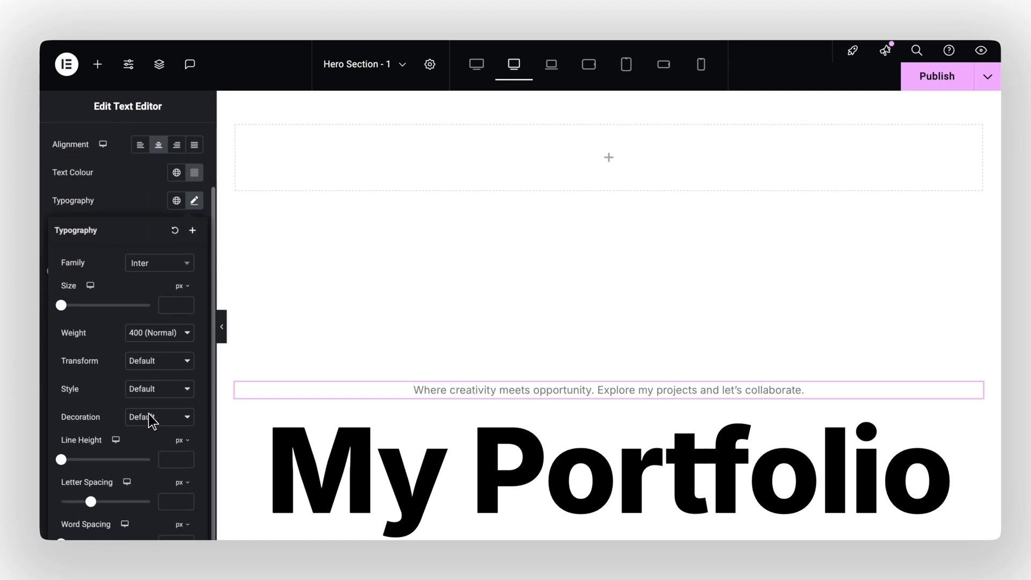
{"action": "type", "text": "24"}
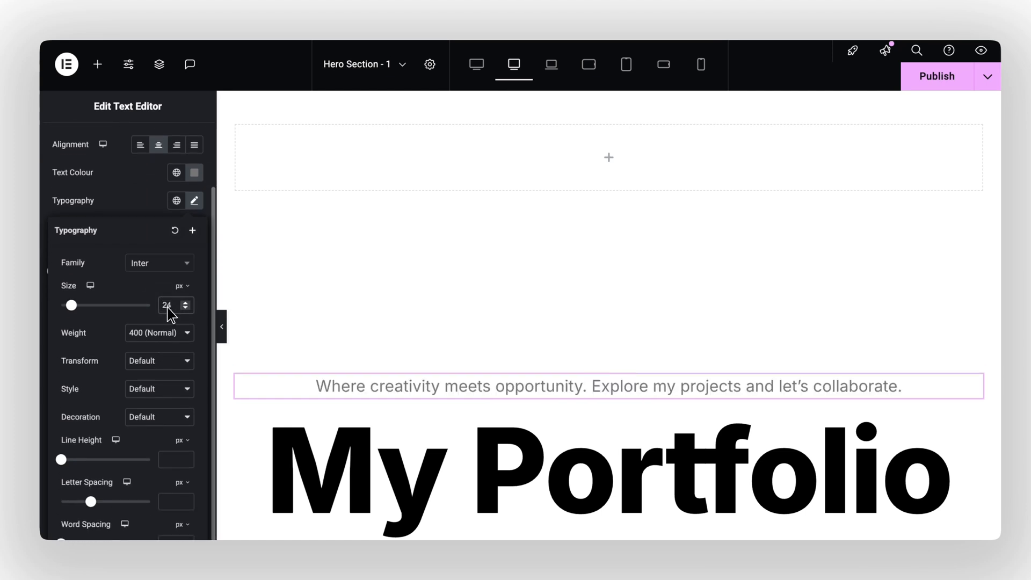
{"action": "key", "text": "BackSpace"}
{"action": "key", "text": "BackSpace"}
{"action": "type", "text": "1"}
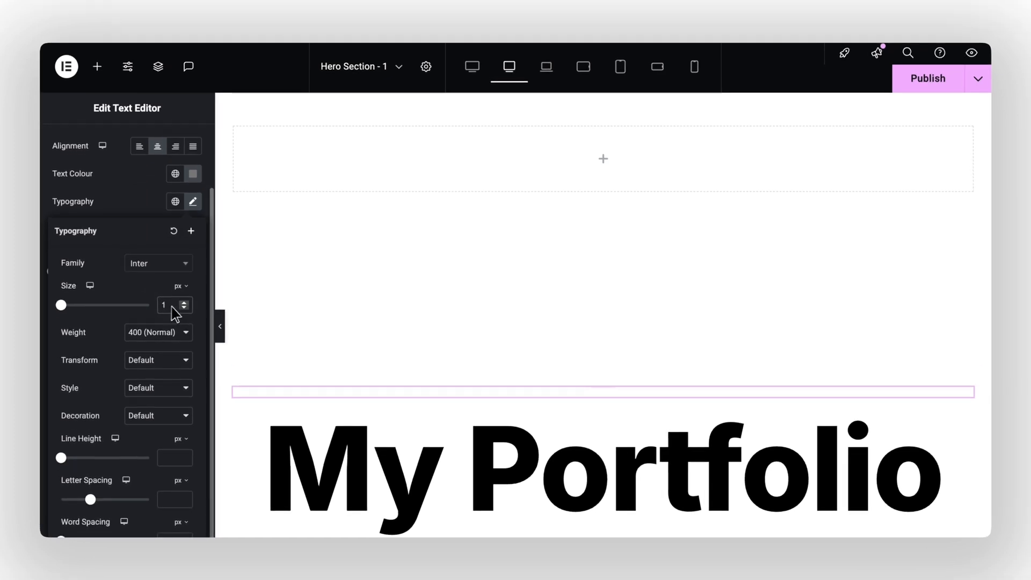
{"action": "key", "text": "BackSpace"}
{"action": "type", "text": "24"}
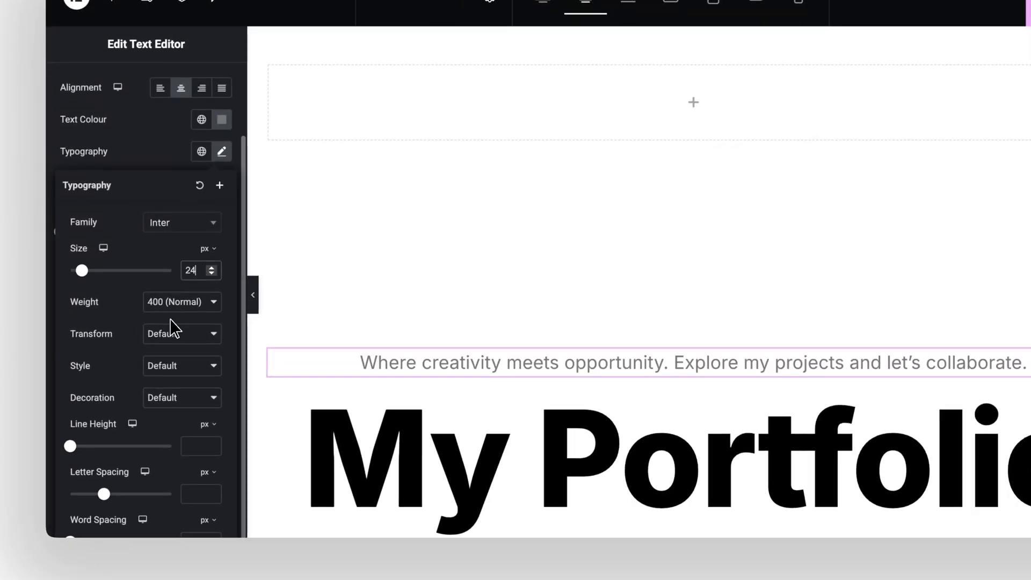
{"action": "left_click", "coordinate": [196, 493]}
{"action": "type", "text": "-1"}
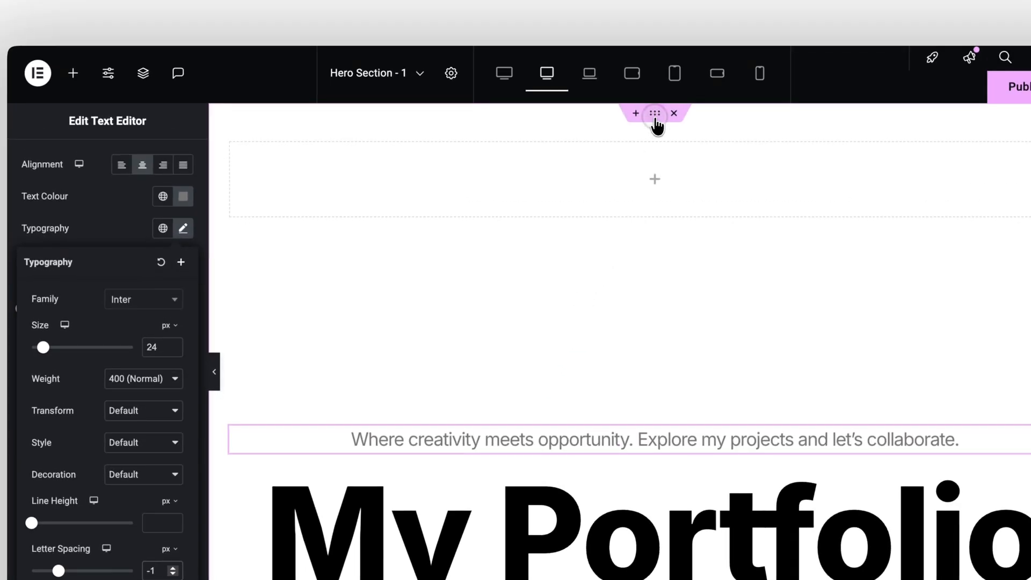
Give the hero's outer container a classic light grey #DDDDDD background.
{"action": "left_click", "coordinate": [666, 56]}
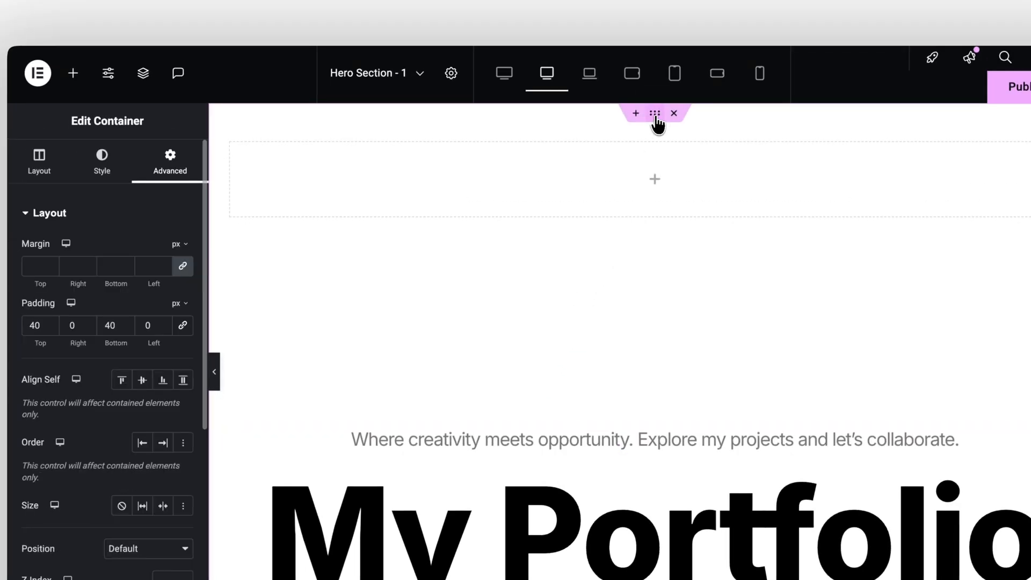
{"action": "left_click", "coordinate": [135, 161]}
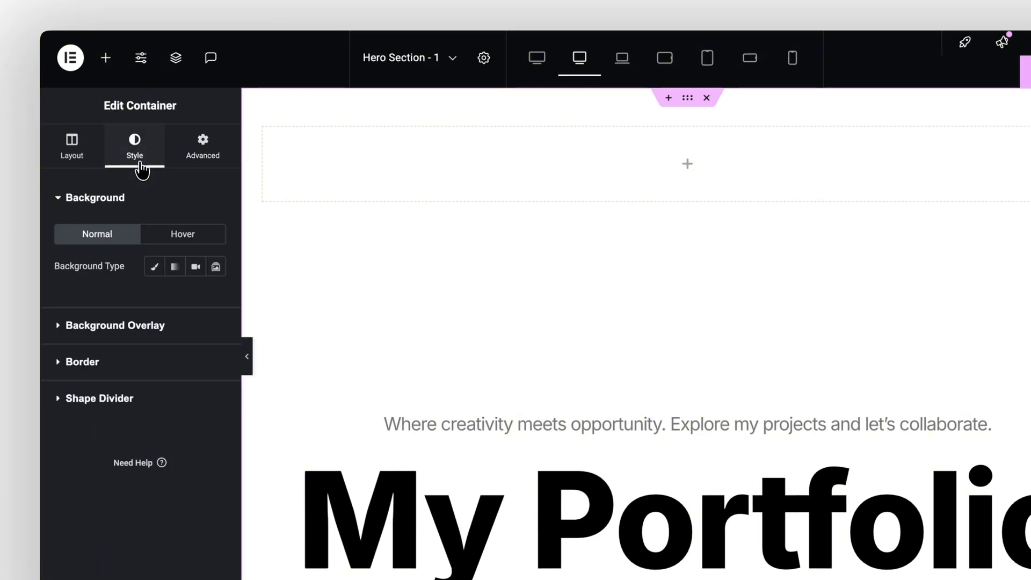
{"action": "left_click", "coordinate": [150, 270]}
{"action": "left_click", "coordinate": [216, 298]}
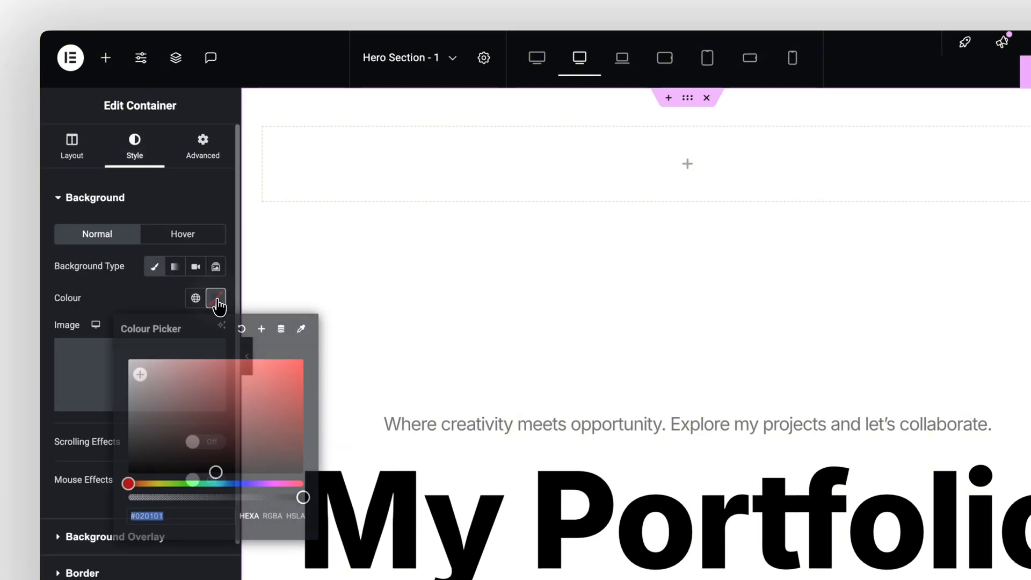
{"action": "left_click_drag", "start_coordinate": [132, 389], "coordinate": [126, 375]}
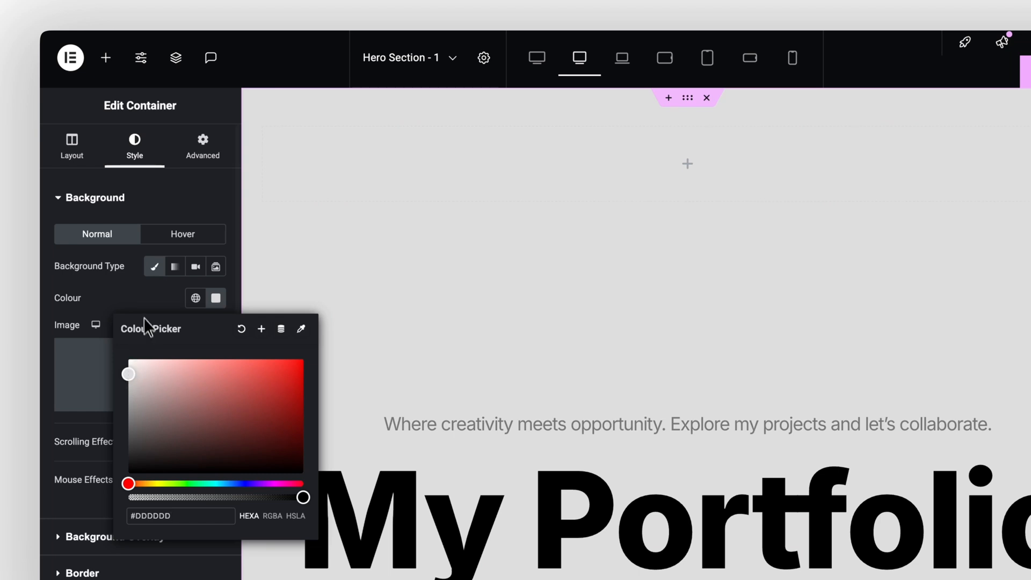
Add a Menu widget to the empty container above the intro paragraph and centre its items.
{"action": "left_click", "coordinate": [105, 58]}
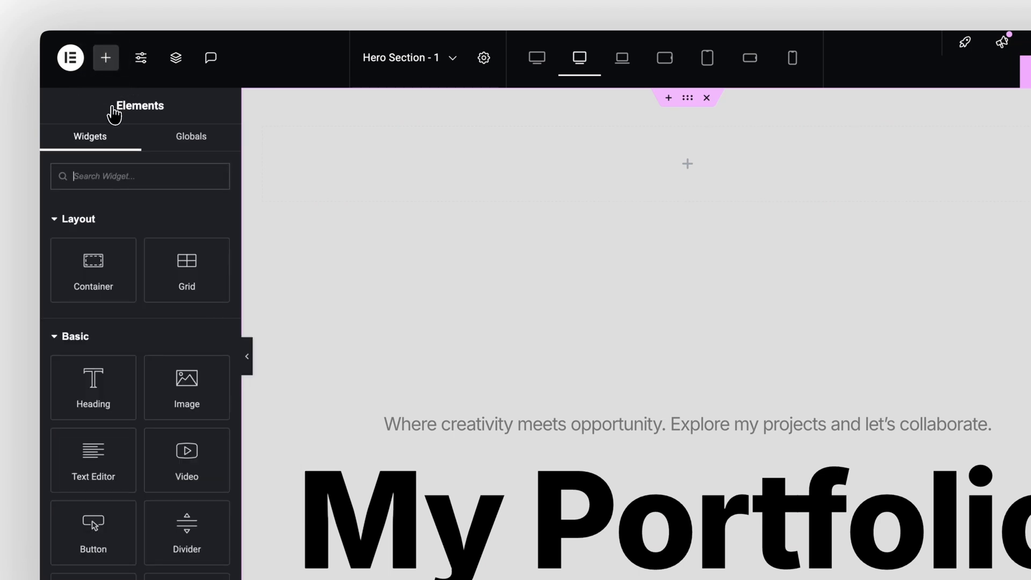
{"action": "type", "text": "menu"}
{"action": "left_click_drag", "start_coordinate": [185, 385], "coordinate": [609, 151]}
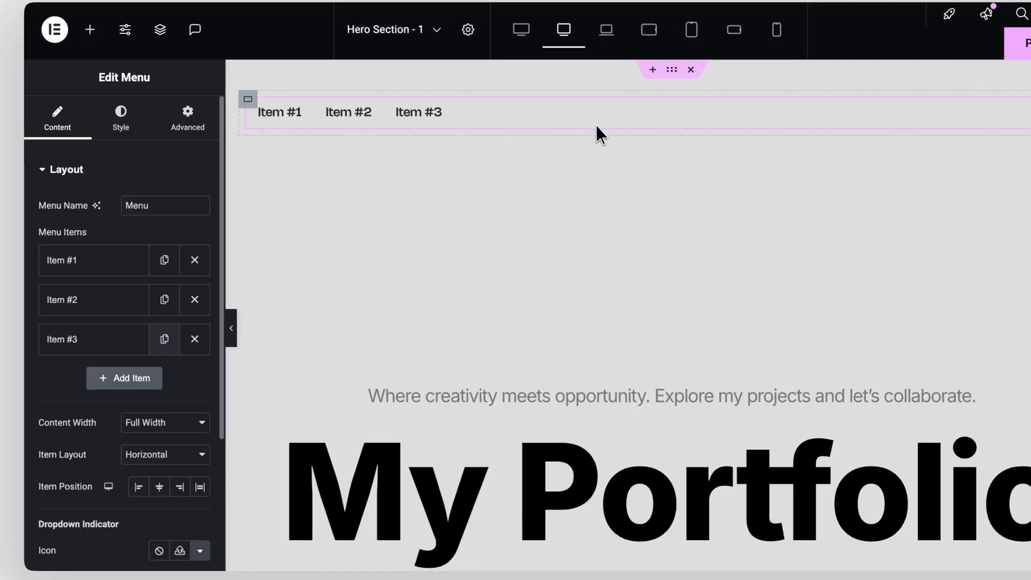
{"action": "left_click", "coordinate": [159, 487]}
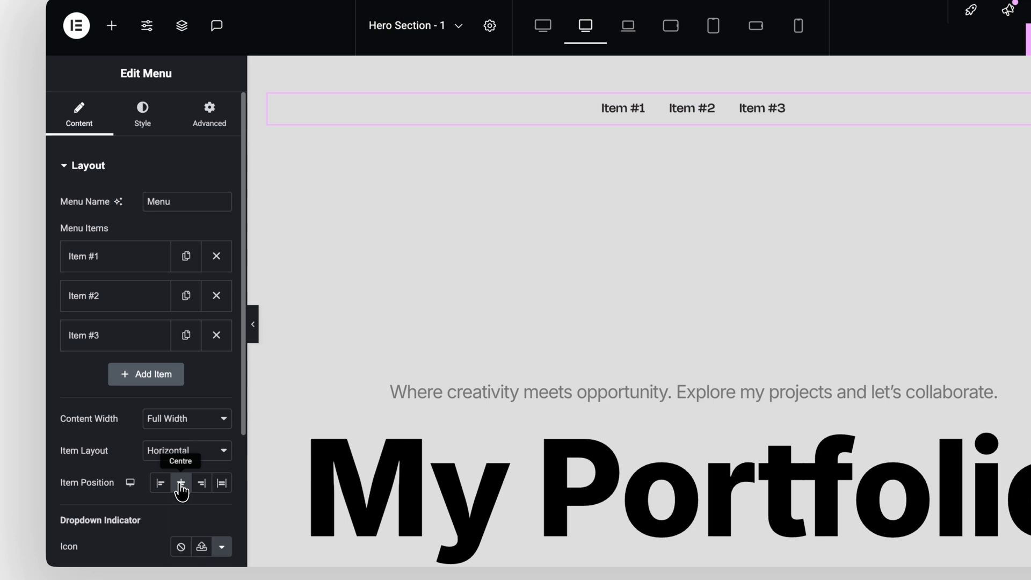
Rename the first menu item to "Hey".
{"action": "left_click", "coordinate": [157, 258]}
{"action": "triple_click", "coordinate": [138, 315]}
{"action": "type", "text": "HE"}
{"action": "key", "text": "BackSpace"}
{"action": "type", "text": "ey"}
{"action": "left_click", "coordinate": [130, 270]}
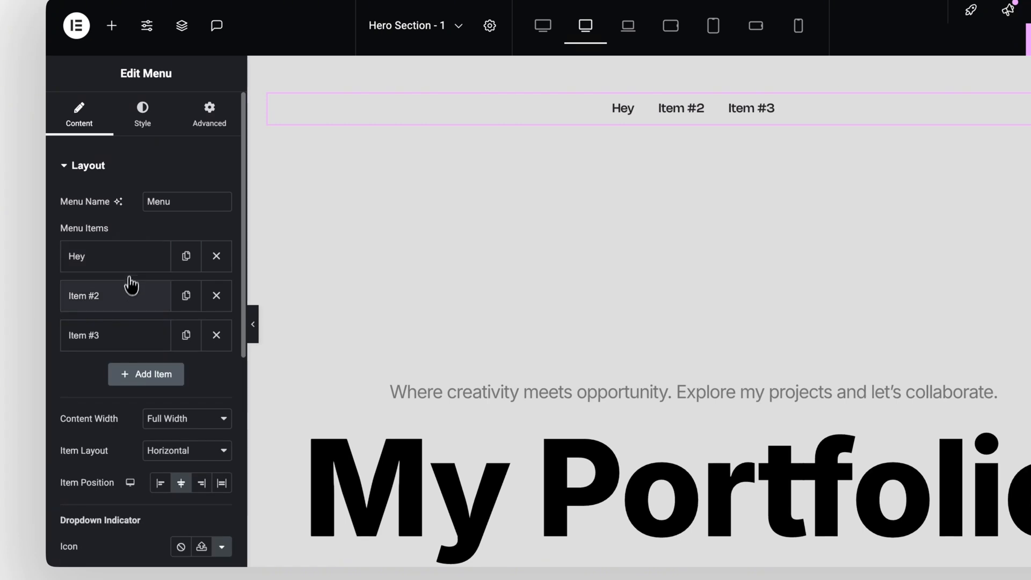
Rename the second menu item to "Projects" and the third to "About".
{"action": "left_click", "coordinate": [128, 295]}
{"action": "triple_click", "coordinate": [128, 349]}
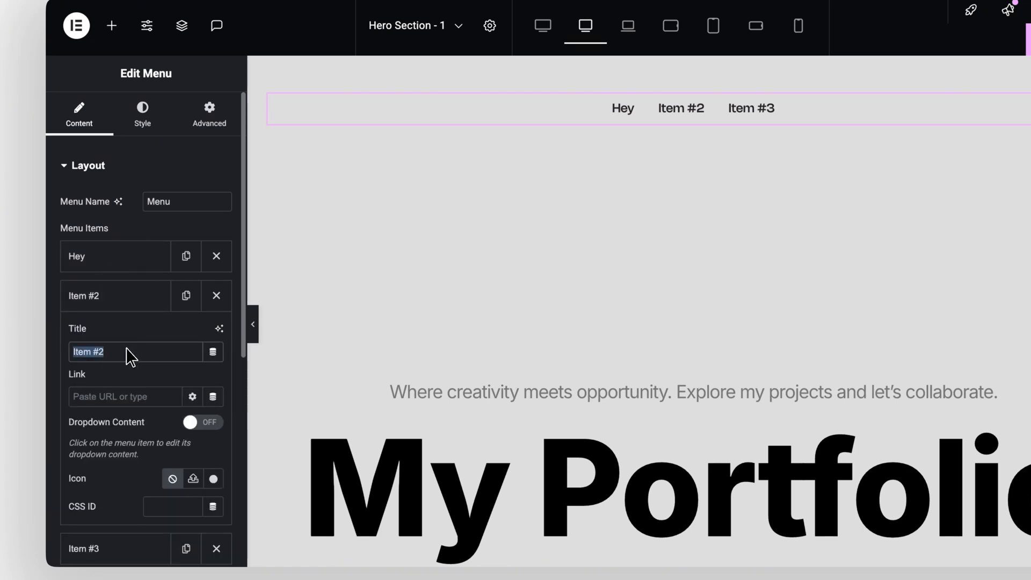
{"action": "type", "text": "Projects"}
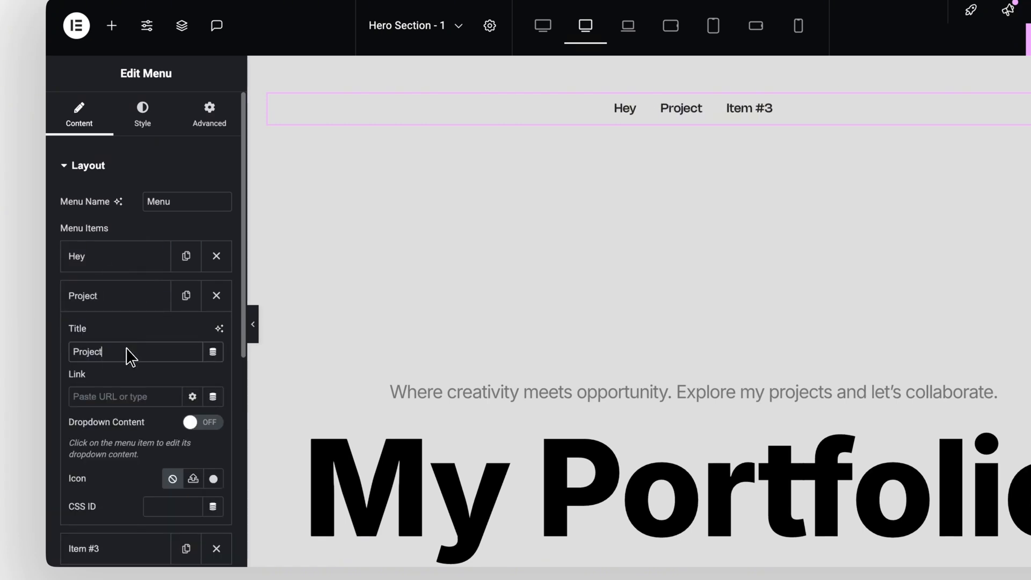
{"action": "left_click", "coordinate": [108, 302]}
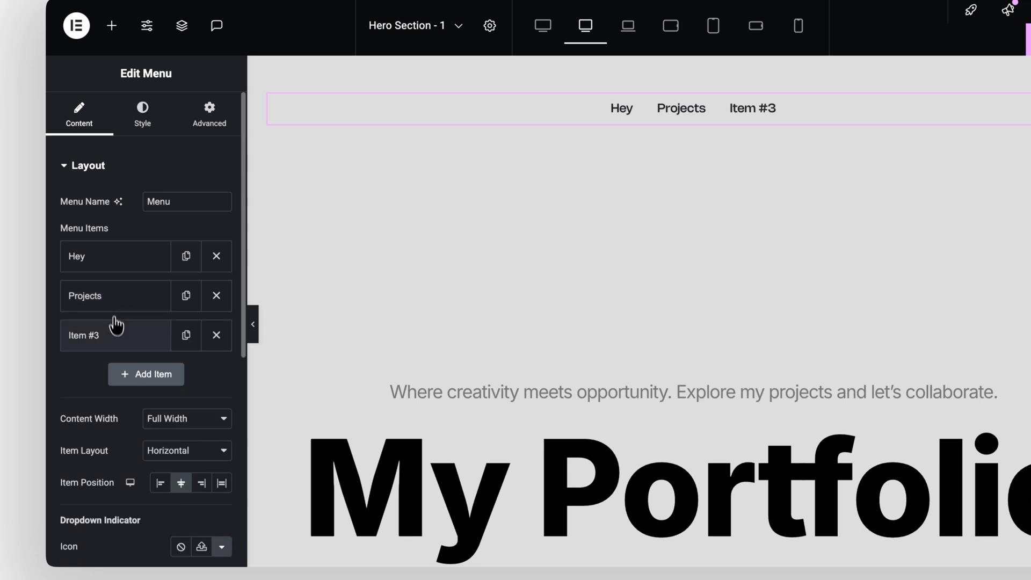
{"action": "left_click", "coordinate": [110, 336]}
{"action": "left_click", "coordinate": [117, 395]}
{"action": "key", "text": "ctrl+a"}
{"action": "type", "text": "About"}
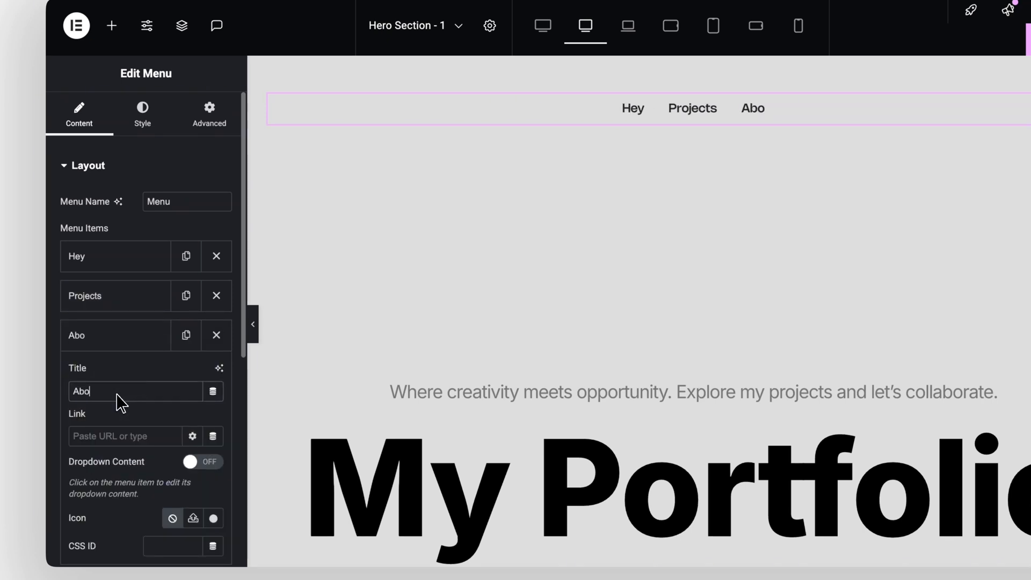
{"action": "left_click", "coordinate": [126, 355]}
Add a fourth menu item titled "Contact".
{"action": "left_click", "coordinate": [137, 372]}
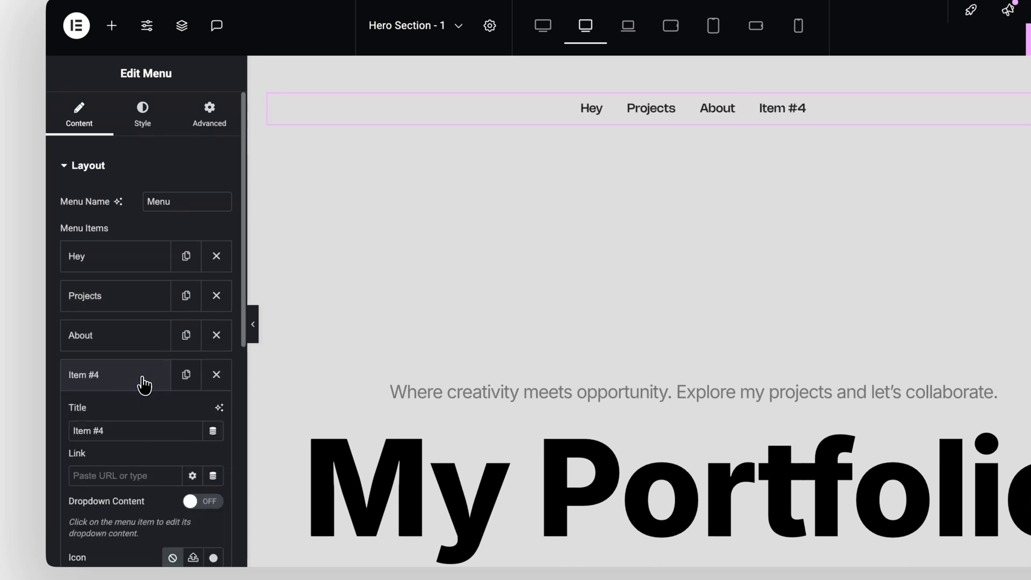
{"action": "left_click", "coordinate": [126, 430]}
{"action": "key", "text": "ctrl+a"}
{"action": "type", "text": "Contact"}
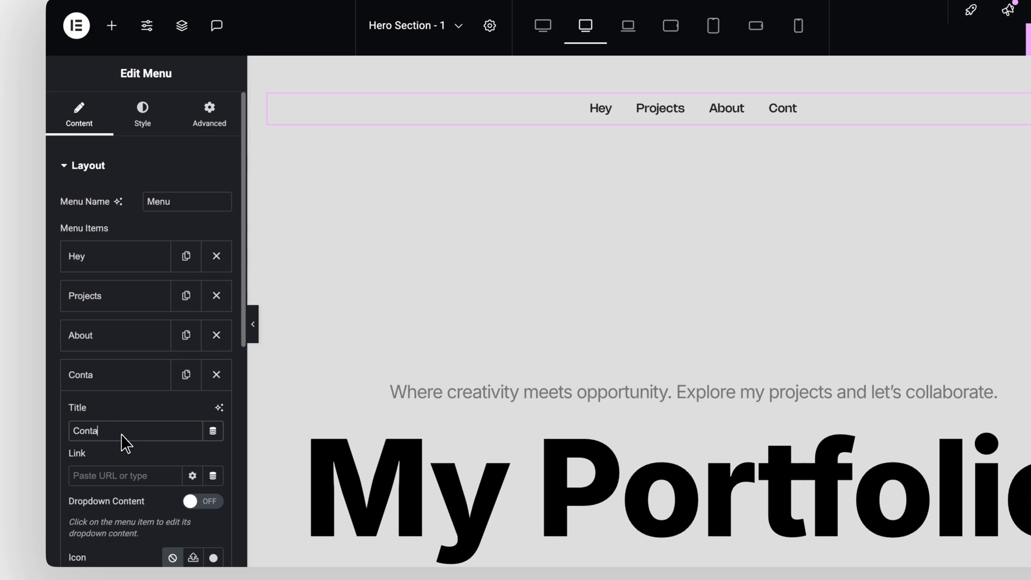
{"action": "left_click", "coordinate": [138, 380]}
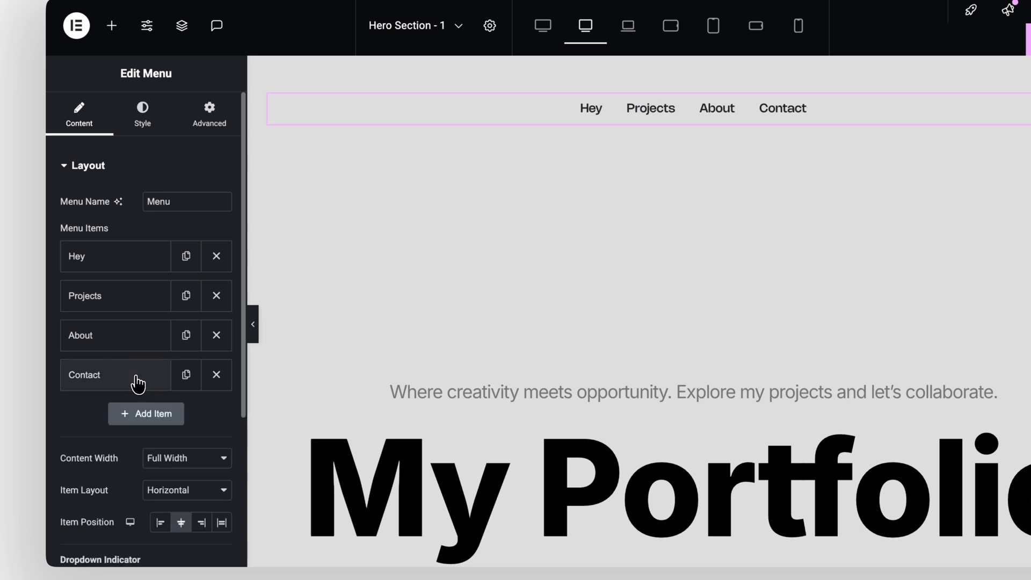
Change the menu items' font family to Inter.
{"action": "left_click", "coordinate": [142, 116]}
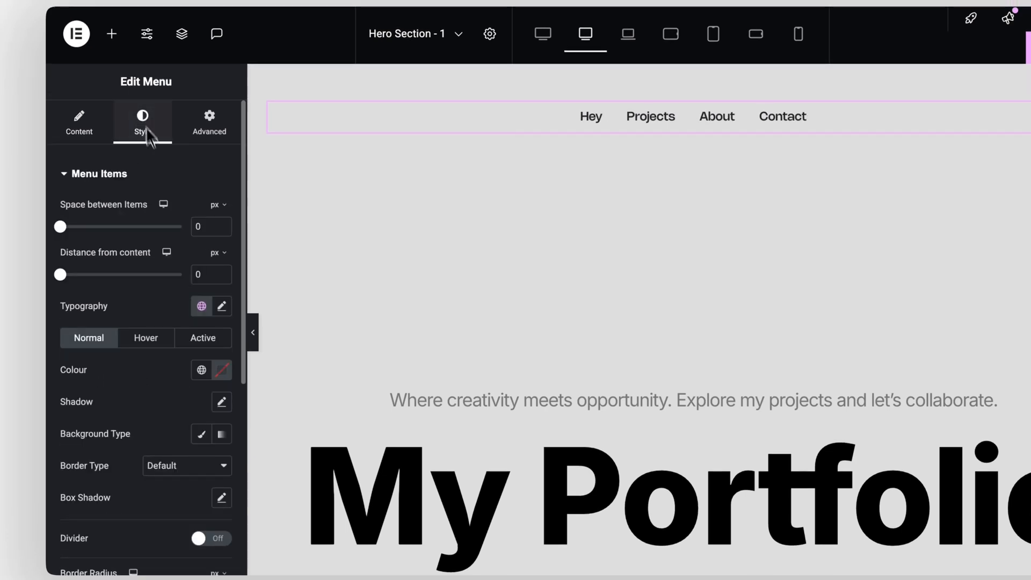
{"action": "left_click", "coordinate": [222, 306]}
{"action": "left_click", "coordinate": [185, 378]}
{"action": "type", "text": "t"}
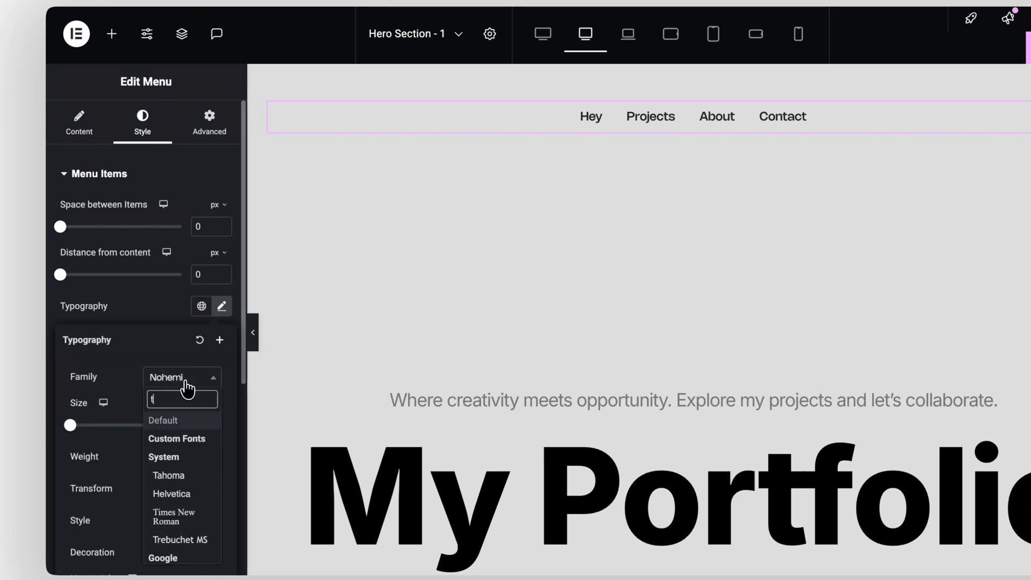
{"action": "key", "text": "BackSpace"}
{"action": "type", "text": "int"}
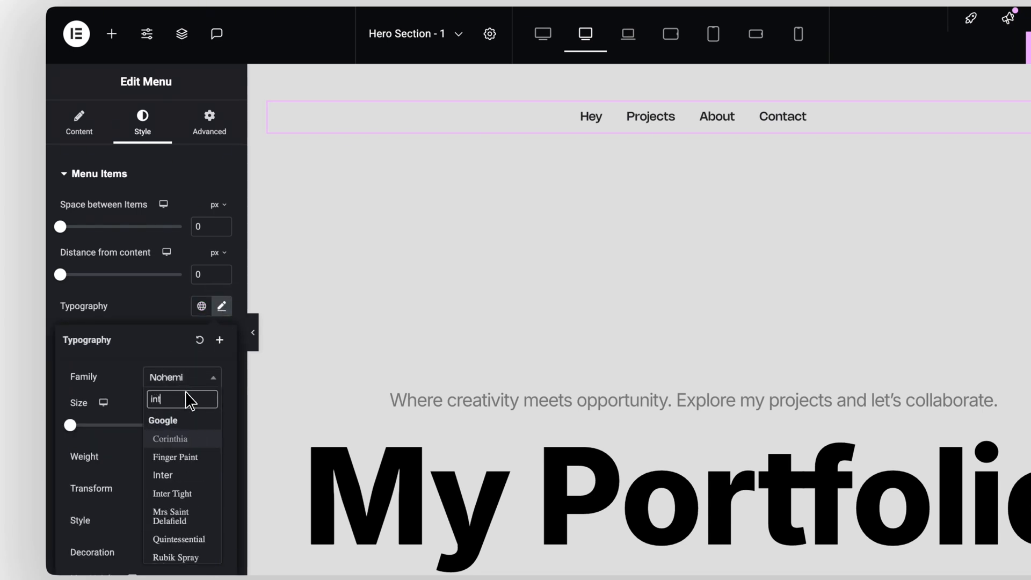
{"action": "left_click", "coordinate": [181, 465]}
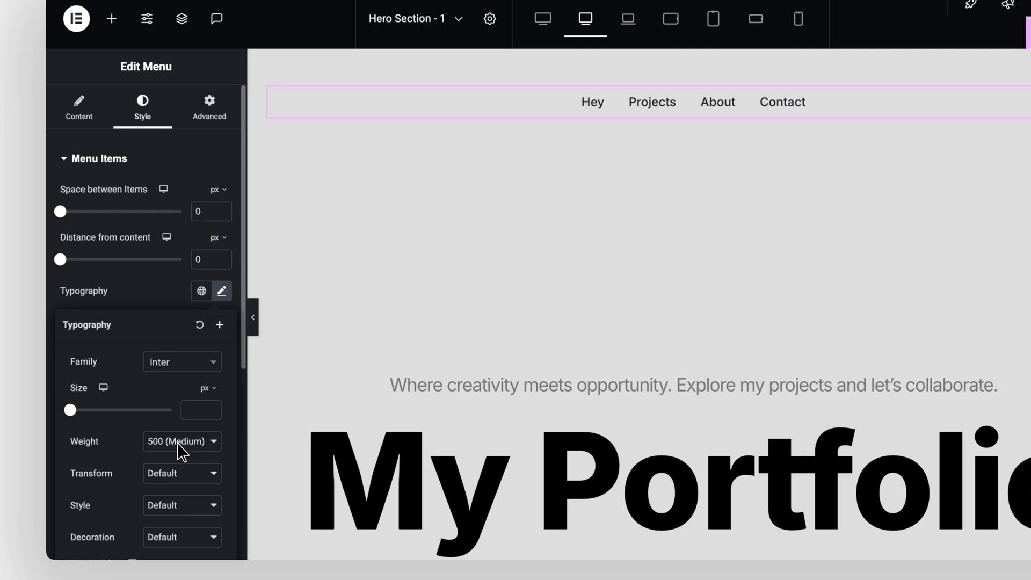
{"action": "left_click", "coordinate": [168, 306]}
Set the menu items' normal text colour to grey #878787.
{"action": "scroll", "coordinate": [170, 311], "scroll_direction": "down", "scroll_amount": 2}
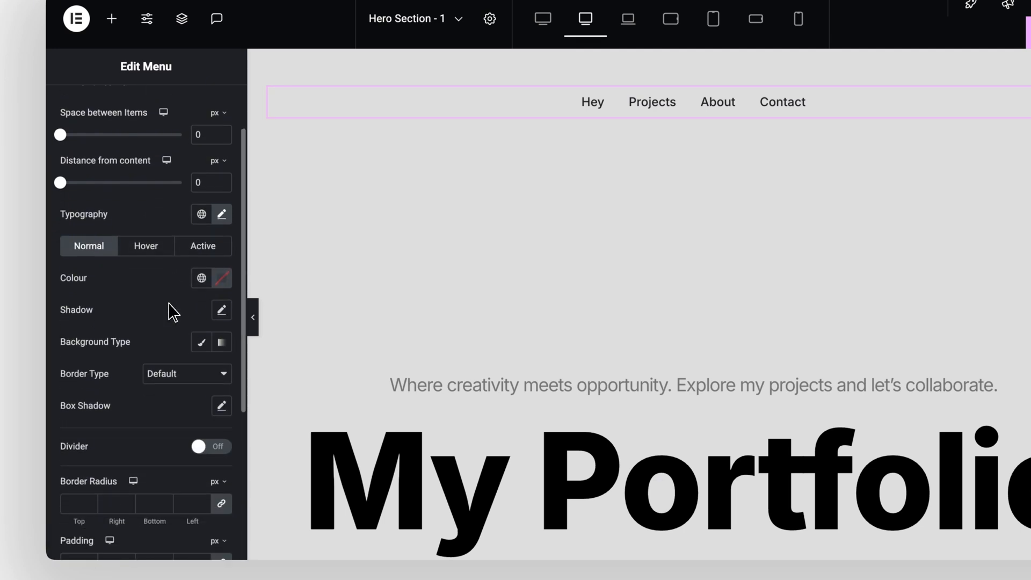
{"action": "left_click", "coordinate": [221, 253]}
{"action": "mouse_move", "coordinate": [142, 366]}
{"action": "left_mouse_down"}
{"action": "mouse_move", "coordinate": [132, 359]}
{"action": "mouse_move", "coordinate": [133, 369]}
{"action": "left_mouse_up"}
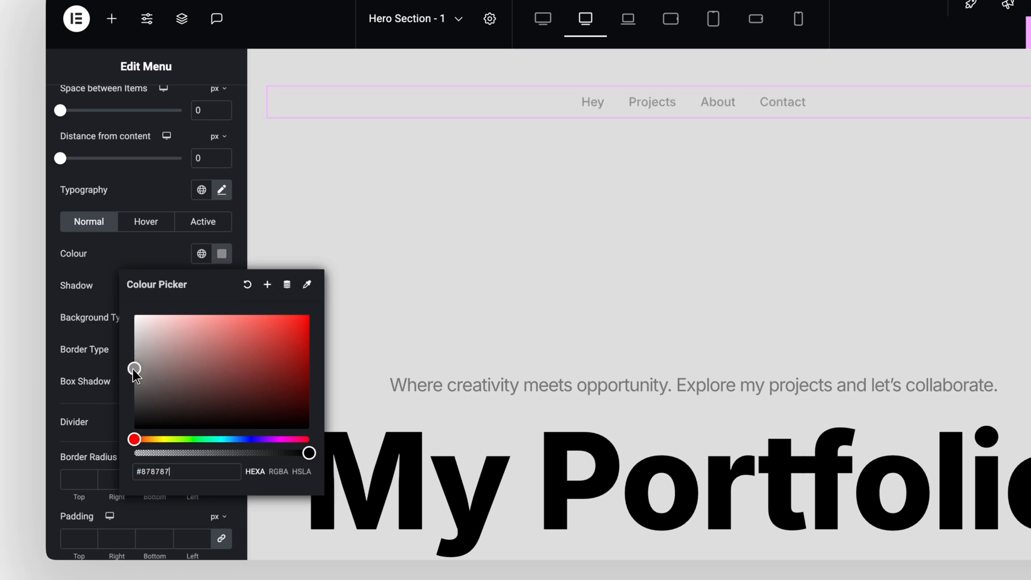
{"action": "left_click", "coordinate": [146, 271]}
Give the menu items a classic black #000000 background in their normal state.
{"action": "scroll", "coordinate": [152, 264], "scroll_direction": "down", "scroll_amount": 2}
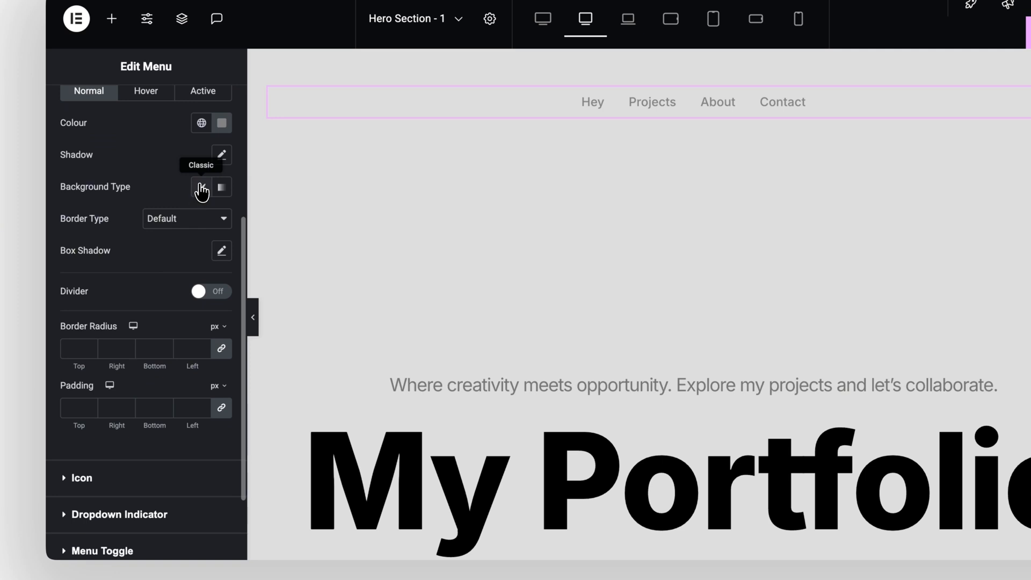
{"action": "left_click", "coordinate": [201, 190]}
{"action": "left_click", "coordinate": [221, 219]}
{"action": "left_click_drag", "start_coordinate": [208, 344], "coordinate": [115, 414]}
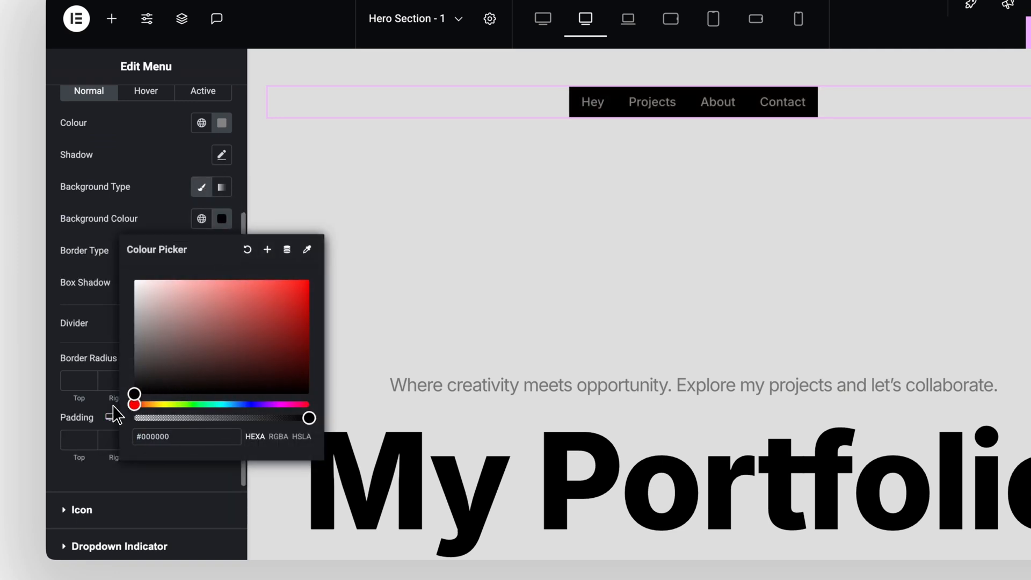
{"action": "left_click", "coordinate": [164, 230]}
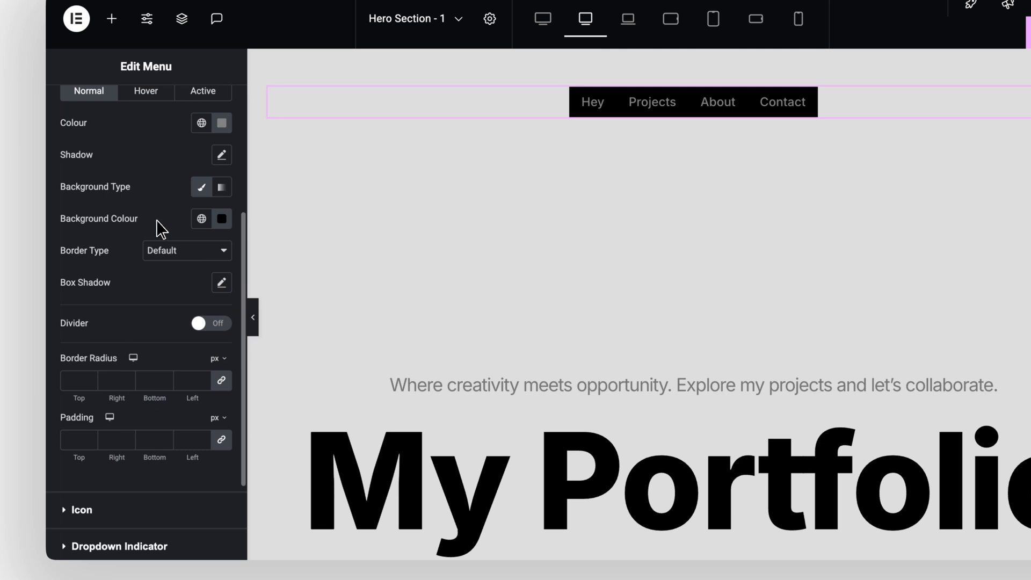
Round the menu items with a 50 px border radius and set the space between them to 10 px.
{"action": "left_click", "coordinate": [150, 380]}
{"action": "type", "text": "50"}
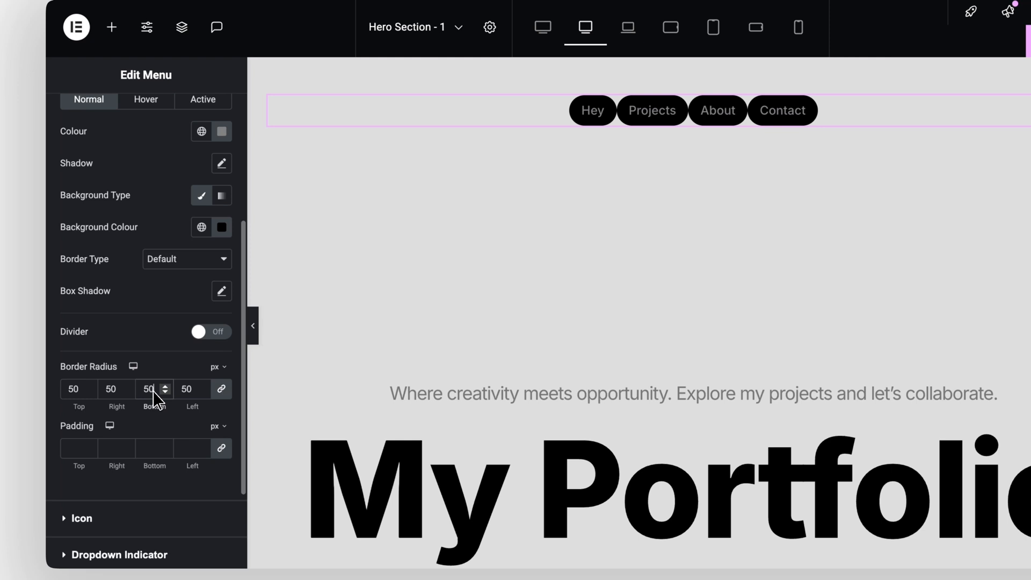
{"action": "scroll", "coordinate": [155, 398], "scroll_direction": "up", "scroll_amount": 5}
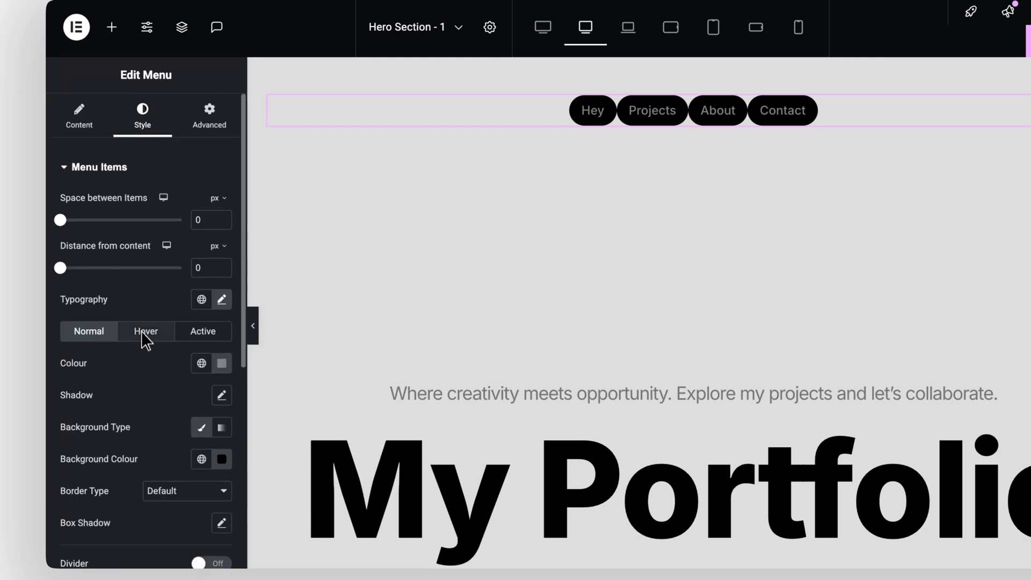
{"action": "left_click", "coordinate": [193, 221]}
{"action": "type", "text": "1"}
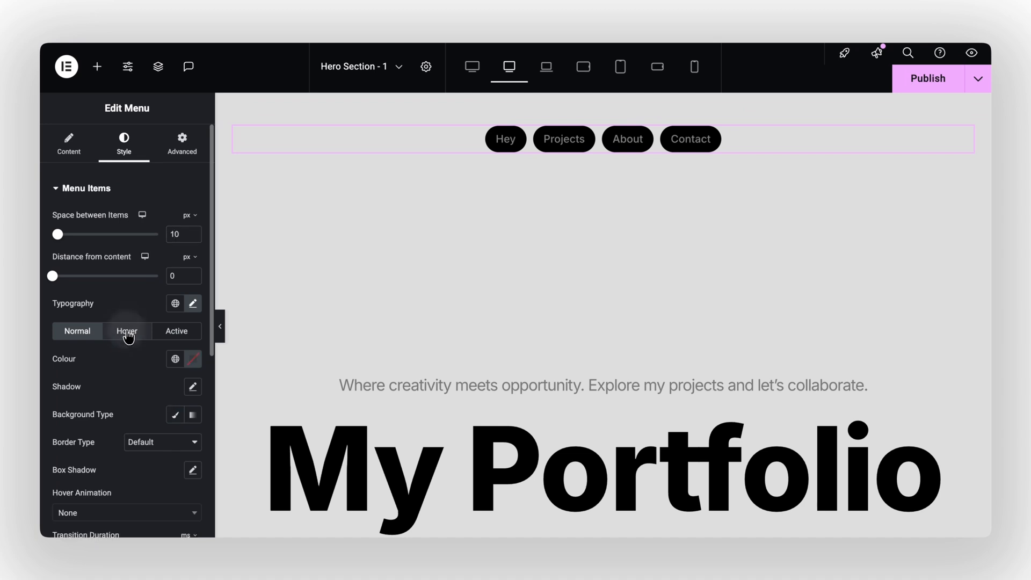
Set the menu items' hover text colour to near-white #FDFDFD.
{"action": "left_click", "coordinate": [145, 332]}
{"action": "left_click", "coordinate": [207, 367]}
{"action": "left_click", "coordinate": [138, 191]}
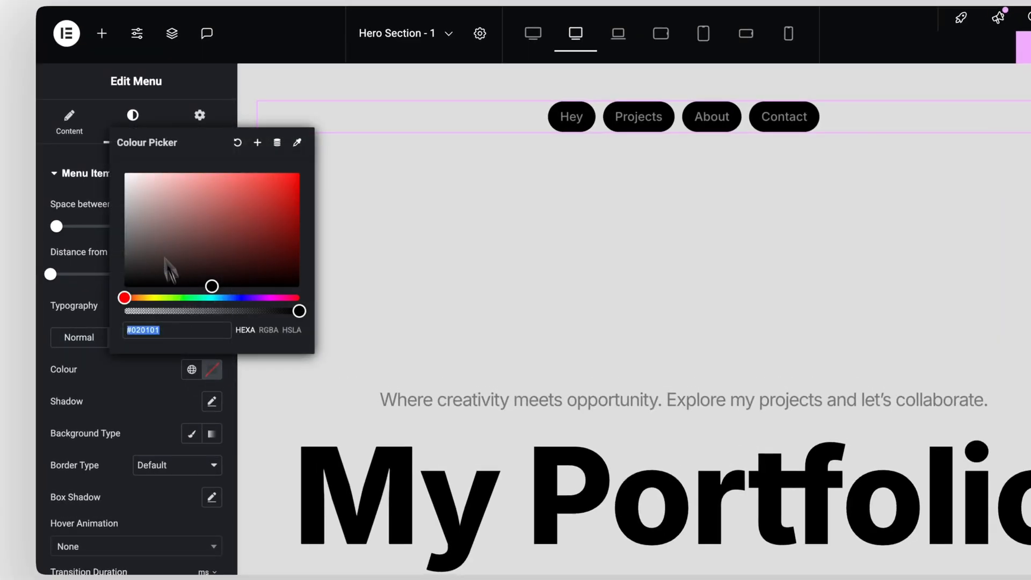
{"action": "left_click_drag", "start_coordinate": [139, 195], "coordinate": [125, 175]}
{"action": "left_click", "coordinate": [126, 363]}
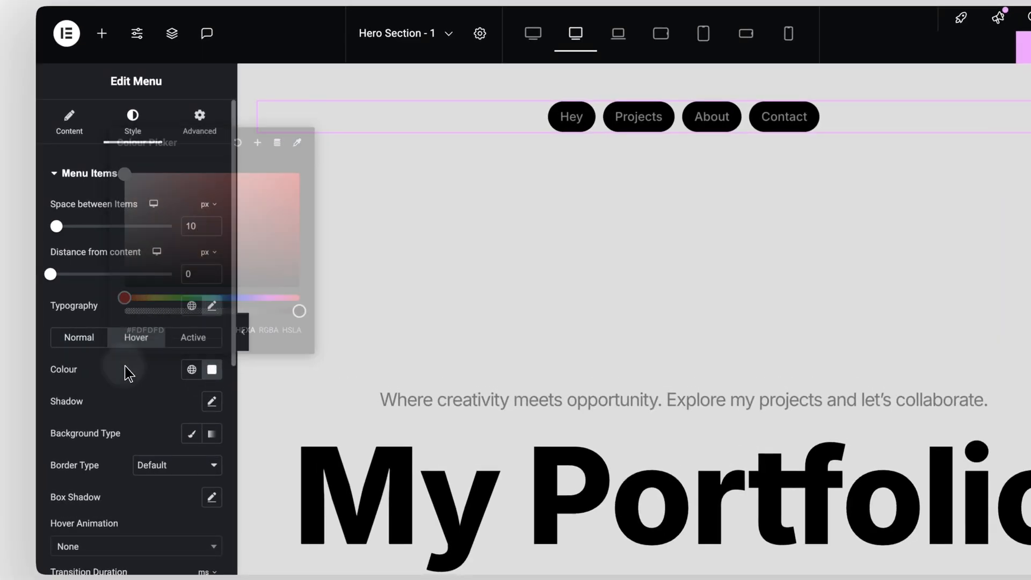
Set the menu items' text colour in the active state to white.
{"action": "scroll", "coordinate": [156, 322], "scroll_direction": "down", "scroll_amount": 2}
{"action": "left_click", "coordinate": [194, 270]}
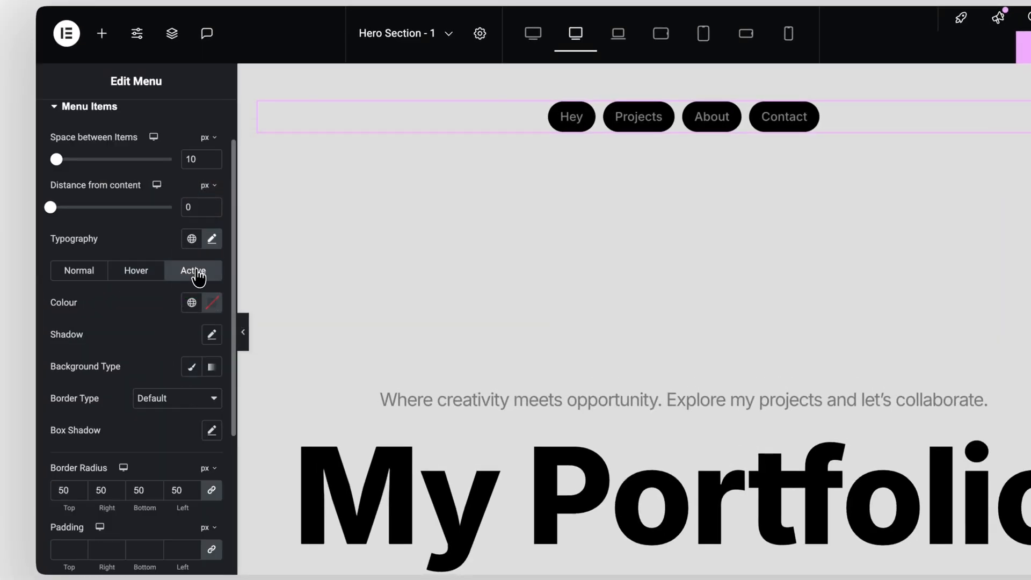
{"action": "left_click", "coordinate": [212, 304]}
{"action": "left_click", "coordinate": [143, 382]}
{"action": "left_click", "coordinate": [146, 315]}
Give the menu items' active state a classic background in orange #FF5812.
{"action": "left_click", "coordinate": [191, 365]}
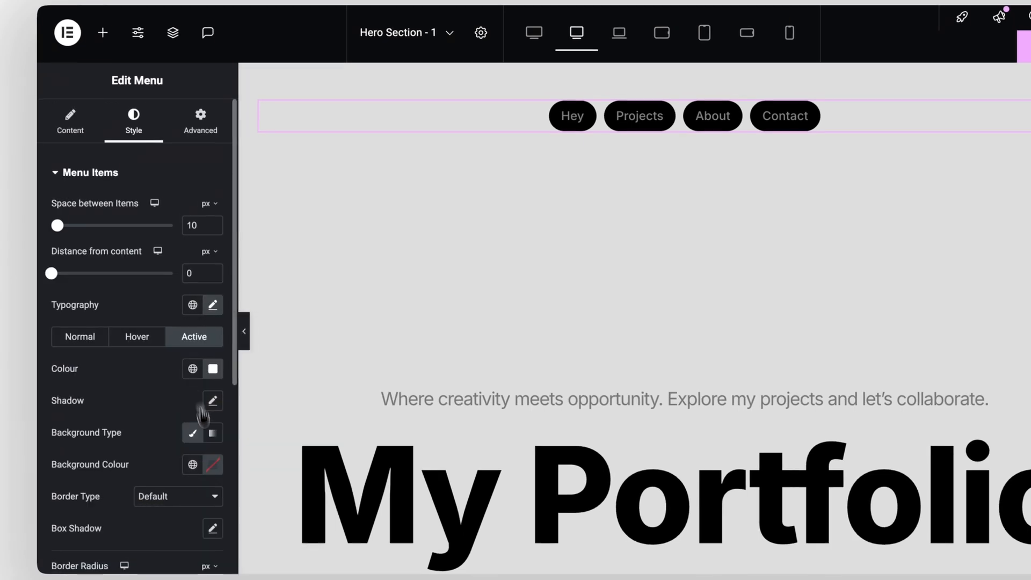
{"action": "left_click", "coordinate": [213, 466]}
{"action": "type", "text": "#FF5812"}
{"action": "left_click", "coordinate": [177, 465]}
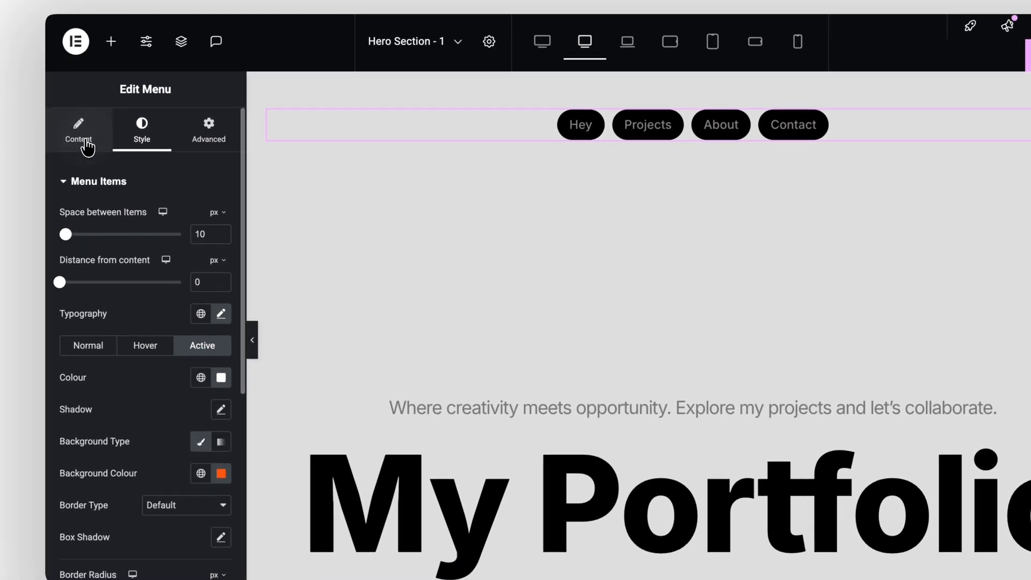
Link the Hey menu item to the #start anchor.
{"action": "left_click", "coordinate": [88, 145]}
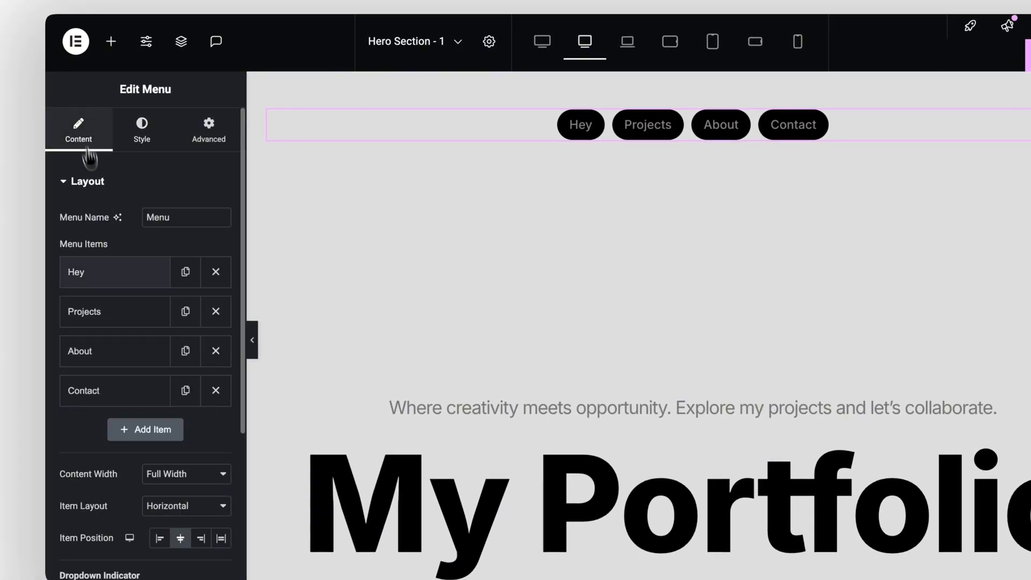
{"action": "left_click", "coordinate": [119, 282]}
{"action": "left_click", "coordinate": [120, 379]}
{"action": "type", "text": "#star"}
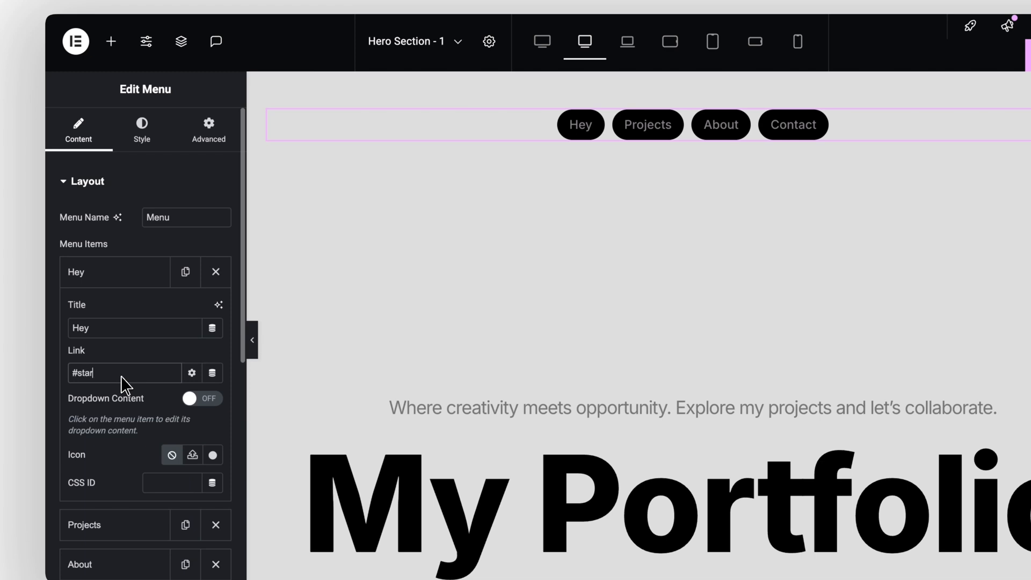
Set the CSS ID of the main hero container to start.
{"action": "left_click", "coordinate": [525, 286]}
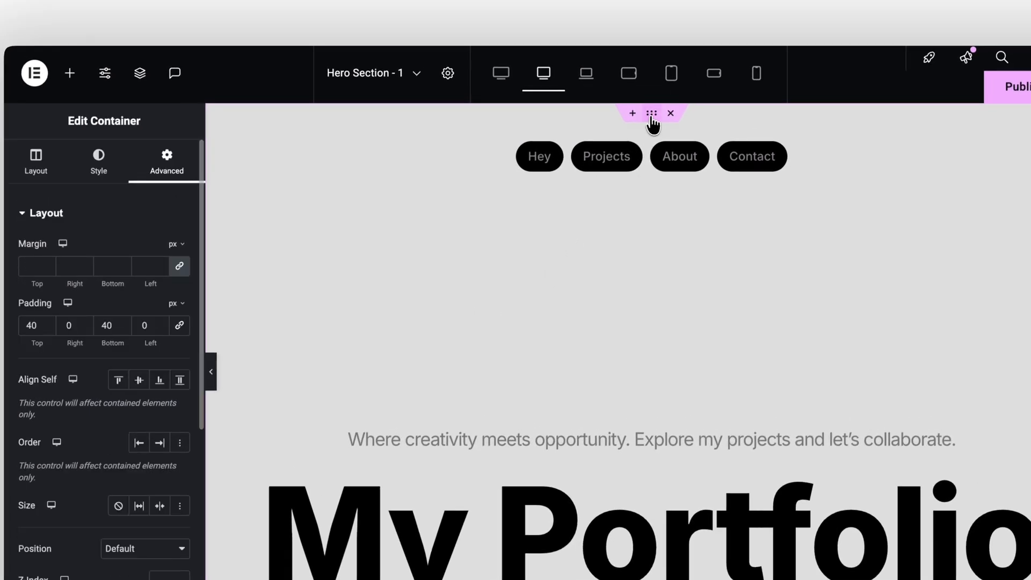
{"action": "scroll", "coordinate": [166, 199], "scroll_direction": "down", "scroll_amount": 6}
{"action": "scroll", "coordinate": [182, 252], "scroll_direction": "up", "scroll_amount": 1}
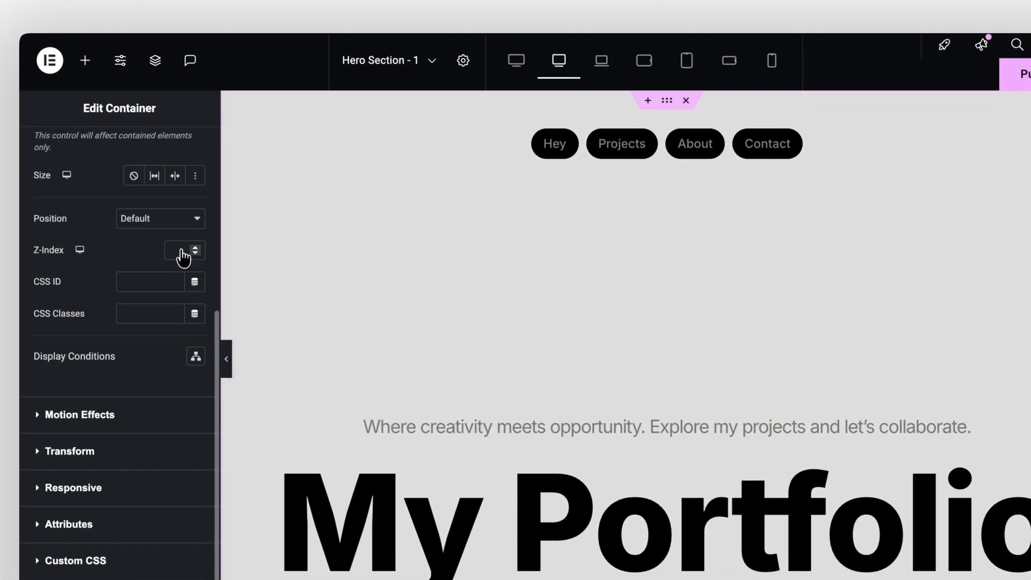
{"action": "scroll", "coordinate": [182, 255], "scroll_direction": "up", "scroll_amount": 1}
{"action": "left_click", "coordinate": [153, 309]}
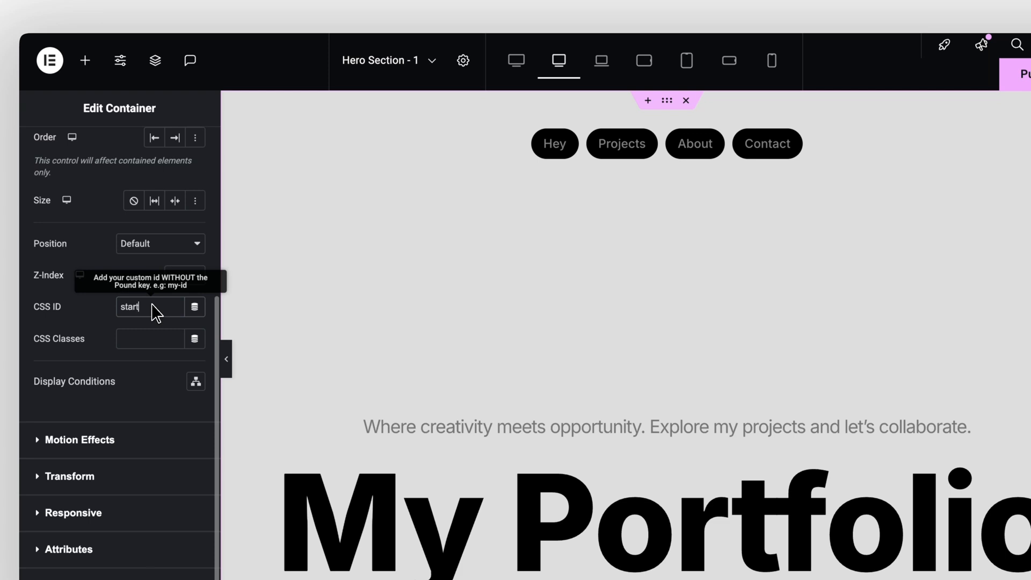
{"action": "scroll", "coordinate": [153, 310], "scroll_direction": "up", "scroll_amount": 5}
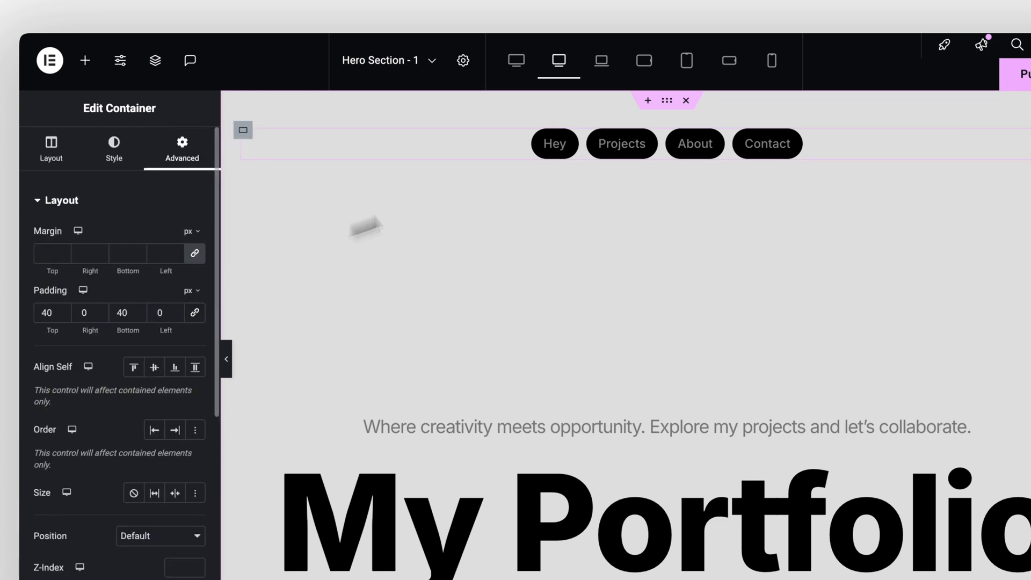
Apply the Shrink hover animation to the menu items.
{"action": "left_click", "coordinate": [657, 149]}
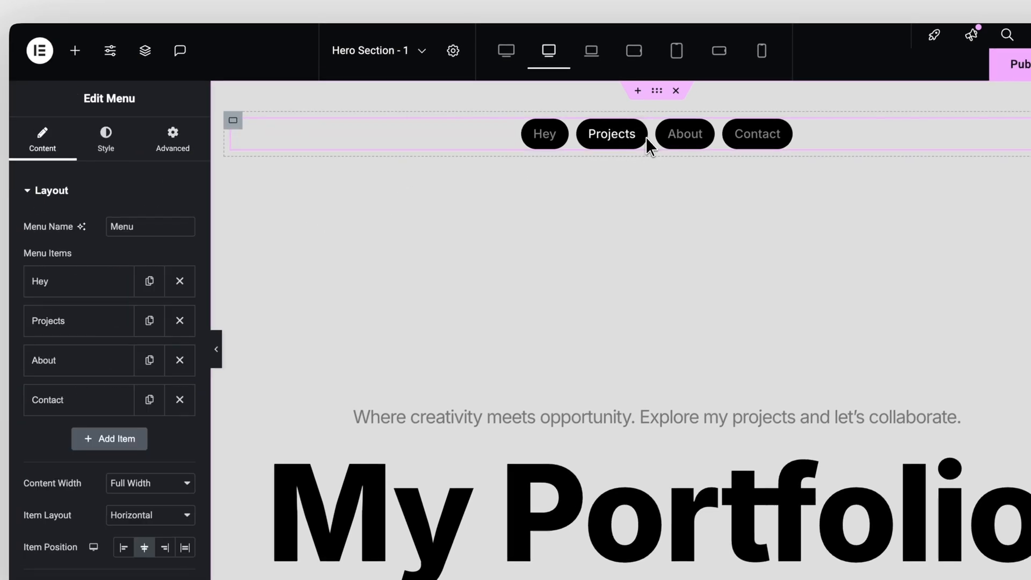
{"action": "left_click", "coordinate": [105, 140]}
{"action": "scroll", "coordinate": [120, 275], "scroll_direction": "down", "scroll_amount": 10}
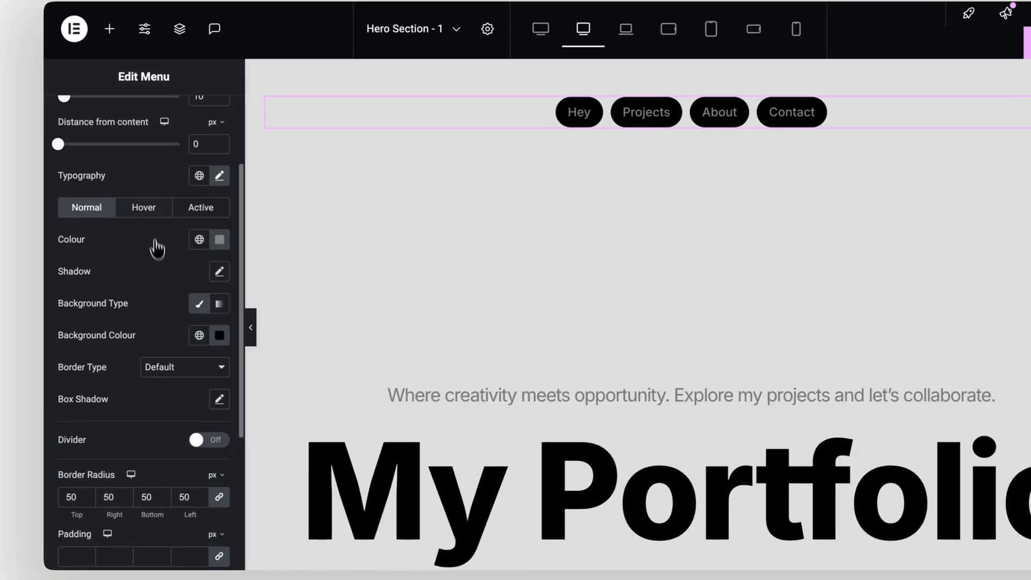
{"action": "left_click", "coordinate": [117, 236]}
{"action": "scroll", "coordinate": [138, 277], "scroll_direction": "down", "scroll_amount": 3}
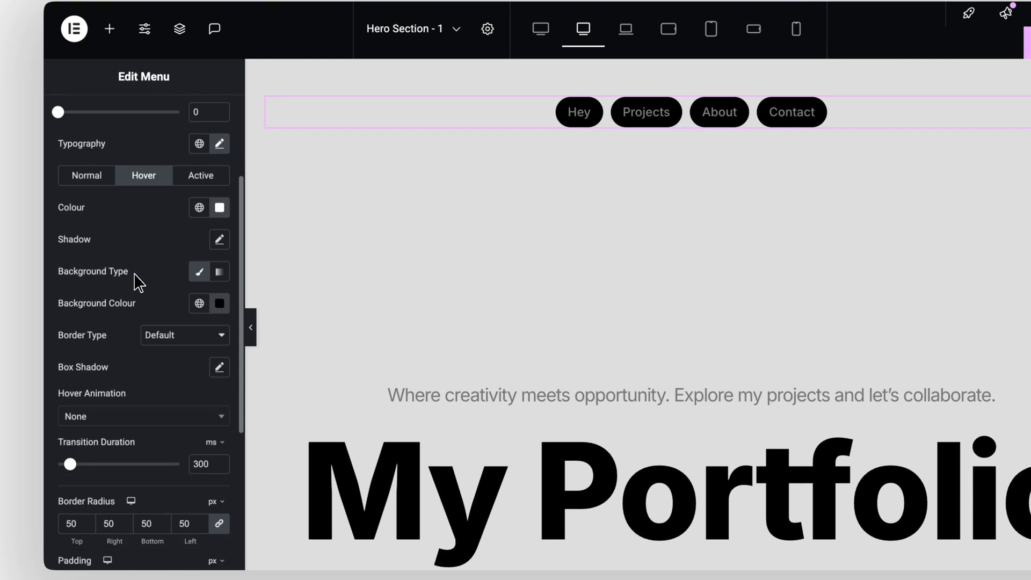
{"action": "left_click", "coordinate": [130, 375]}
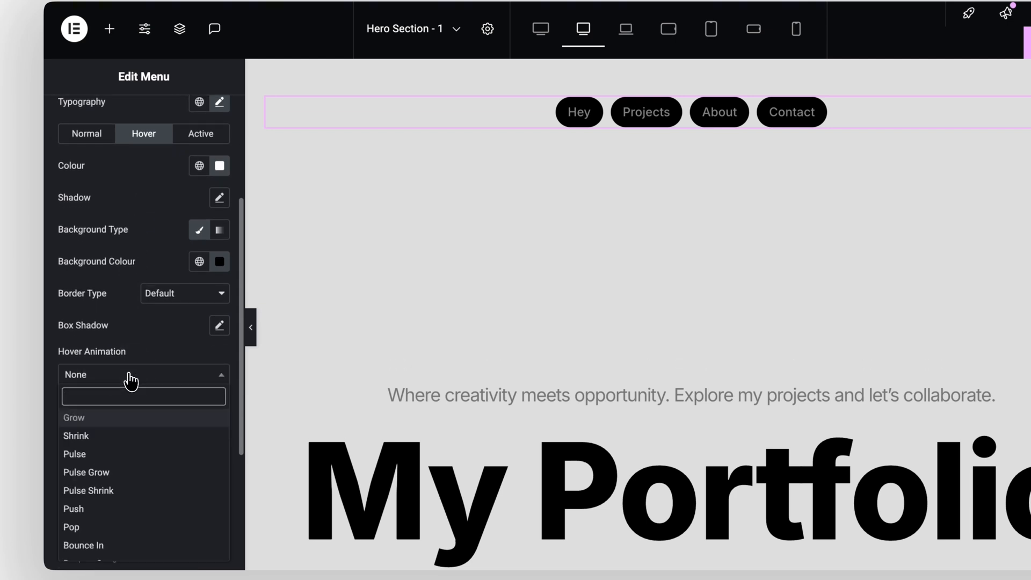
{"action": "left_click", "coordinate": [88, 435]}
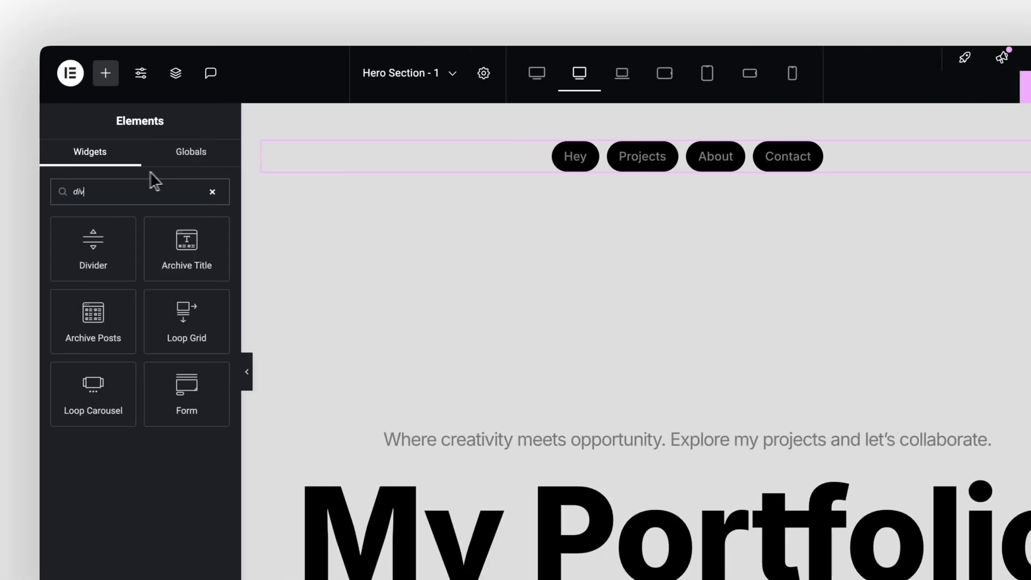
Add a Divider widget below the navigation menu and set its width to 0%.
{"action": "left_click_drag", "start_coordinate": [111, 259], "coordinate": [701, 176]}
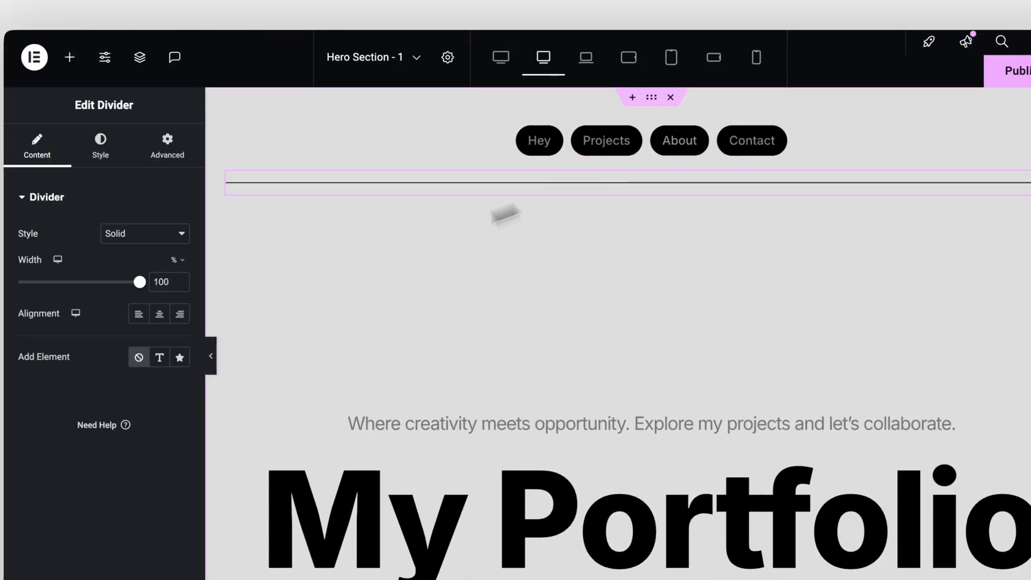
{"action": "left_click", "coordinate": [163, 283]}
{"action": "double_click", "coordinate": [205, 259]}
{"action": "type", "text": "0"}
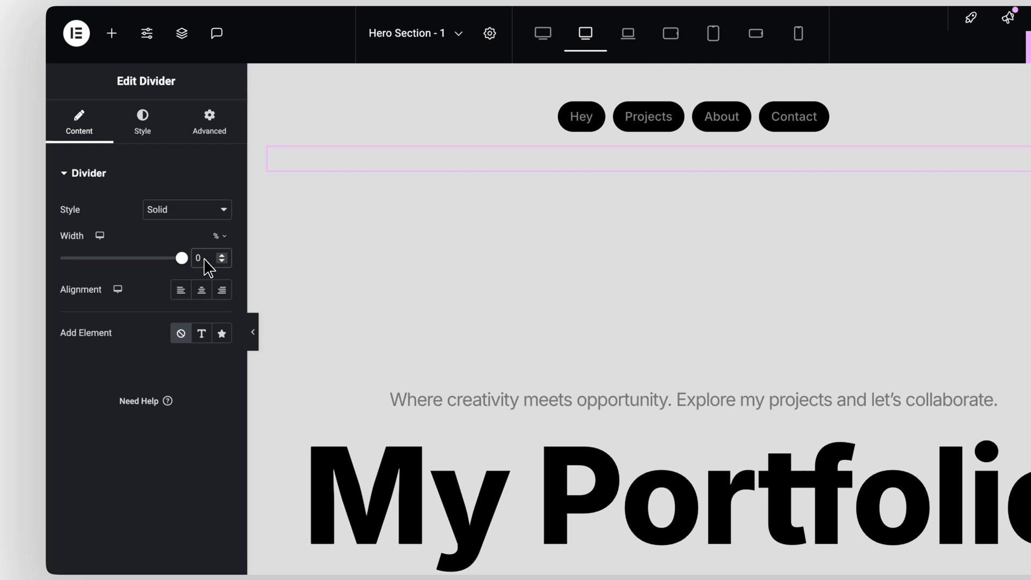
Set the divider's gap to 300 px.
{"action": "left_click", "coordinate": [136, 123]}
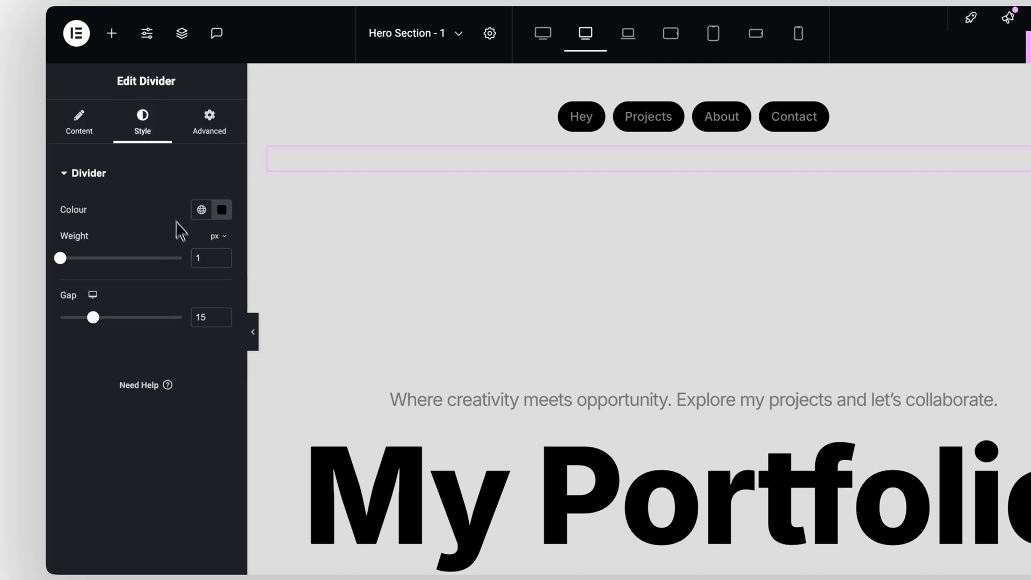
{"action": "double_click", "coordinate": [203, 316]}
{"action": "type", "text": "300"}
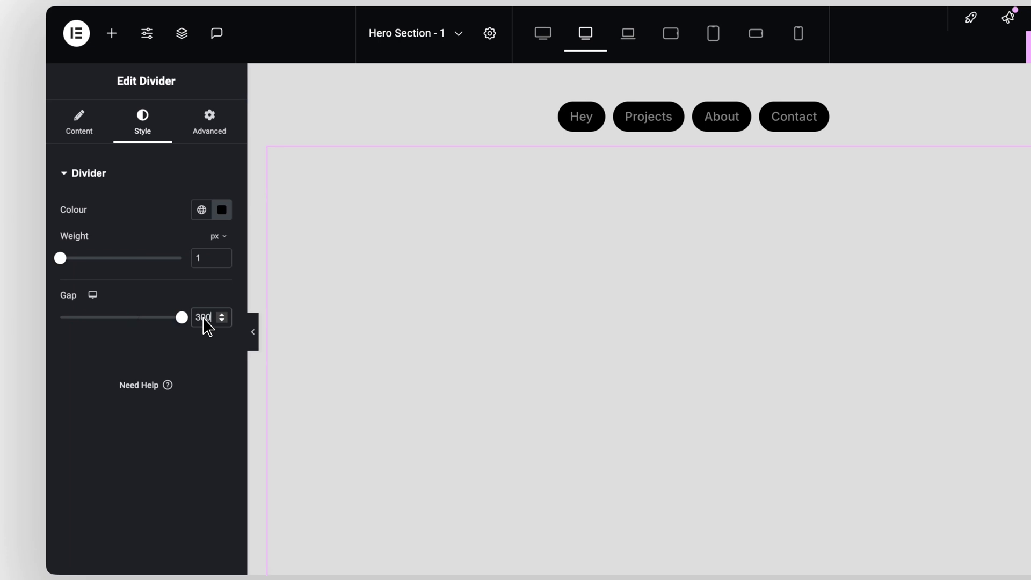
Switch the divider's normal background type to gradient.
{"action": "left_click", "coordinate": [216, 136]}
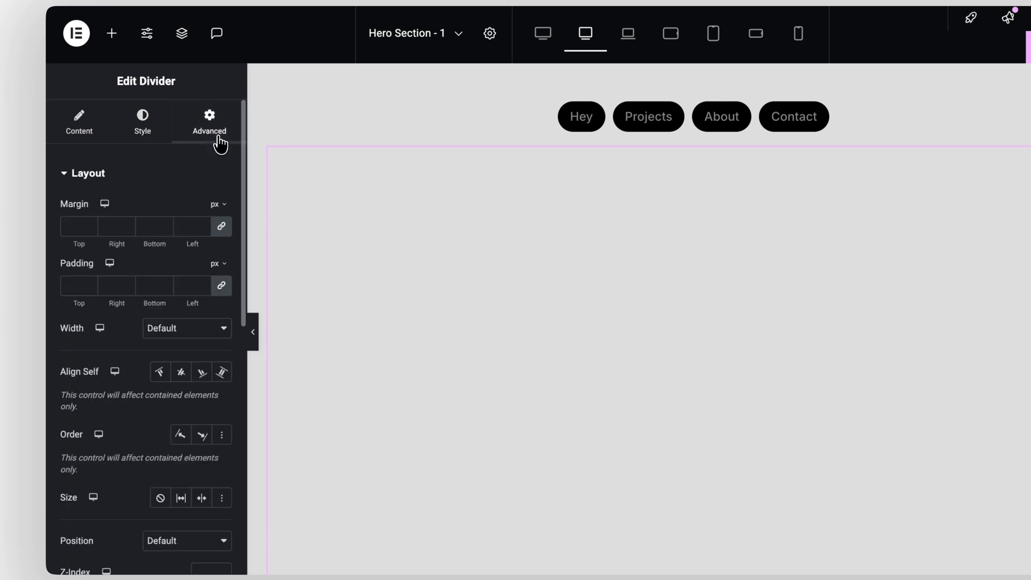
{"action": "scroll", "coordinate": [166, 281], "scroll_direction": "down", "scroll_amount": 3}
{"action": "scroll", "coordinate": [165, 288], "scroll_direction": "down", "scroll_amount": 8}
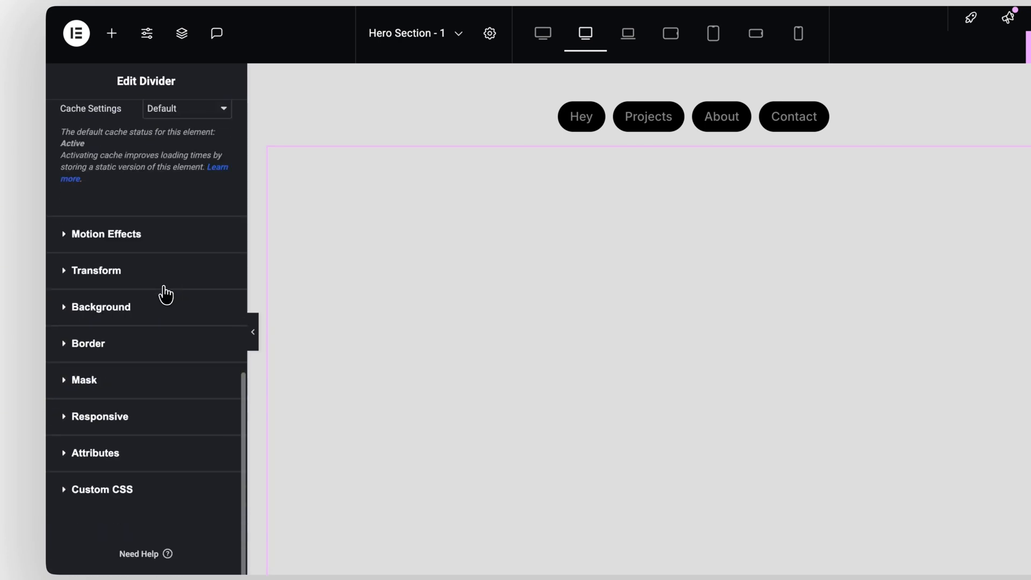
{"action": "left_click", "coordinate": [157, 307]}
{"action": "left_click", "coordinate": [220, 350]}
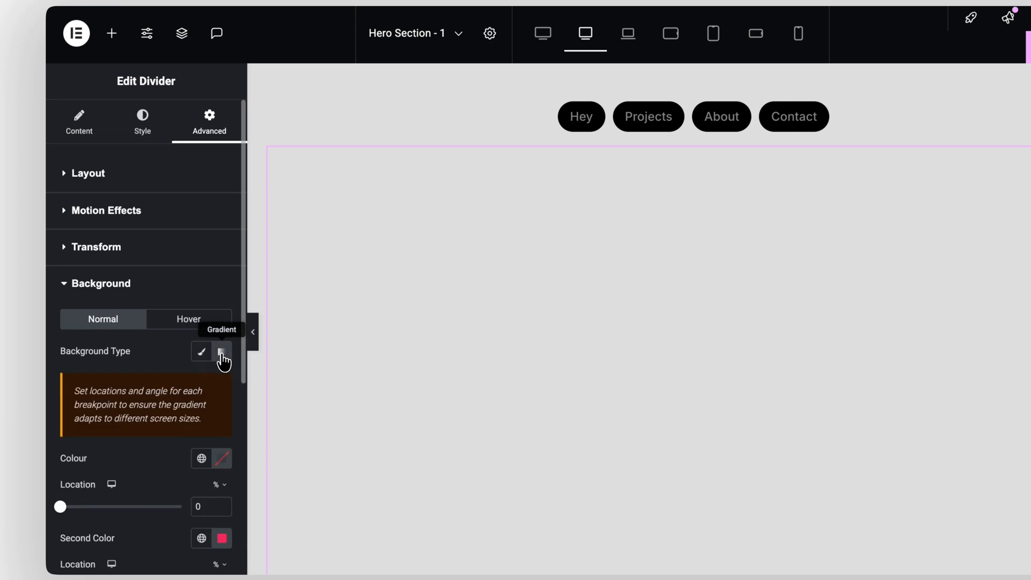
Set the first colour of the divider's gradient to orange #FF5812.
{"action": "scroll", "coordinate": [223, 353], "scroll_direction": "down", "scroll_amount": 2}
{"action": "scroll", "coordinate": [226, 362], "scroll_direction": "down", "scroll_amount": 2}
{"action": "left_click", "coordinate": [222, 265]}
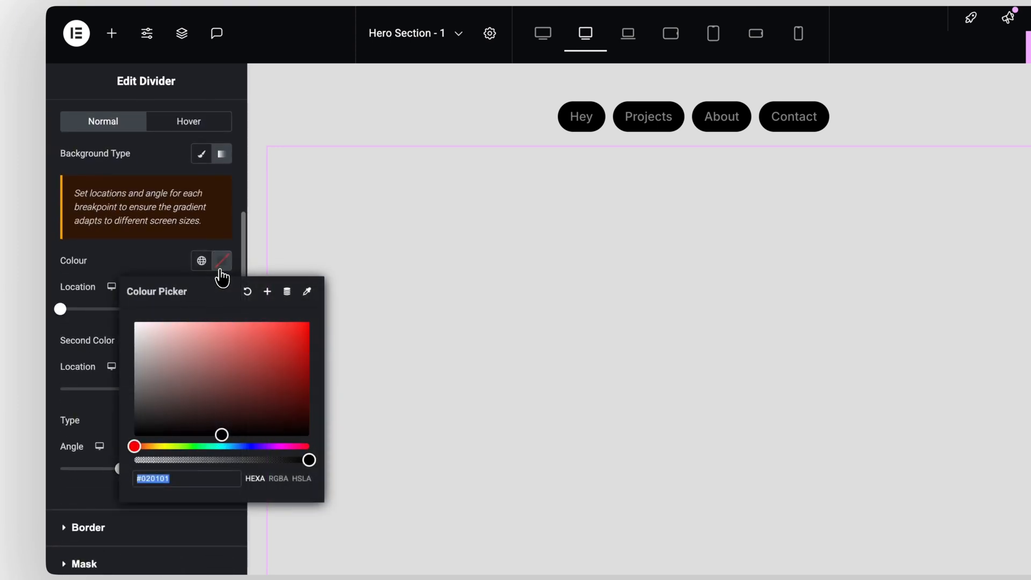
{"action": "type", "text": "#FF5812"}
{"action": "left_click", "coordinate": [180, 271]}
{"action": "scroll", "coordinate": [170, 272], "scroll_direction": "down", "scroll_amount": 2}
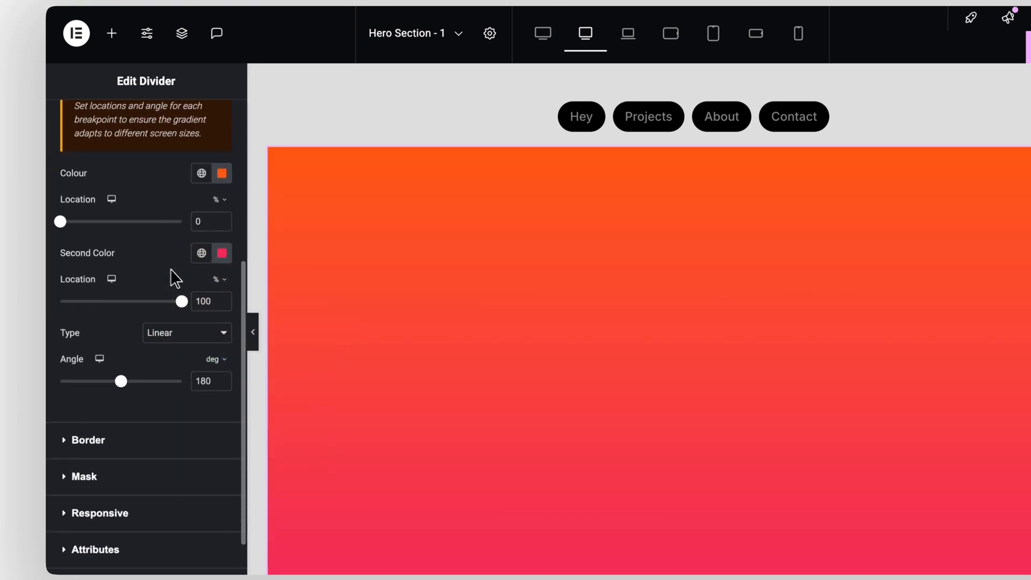
Make the second colour of the divider's gradient fully transparent, #F2295B00.
{"action": "left_click", "coordinate": [222, 253]}
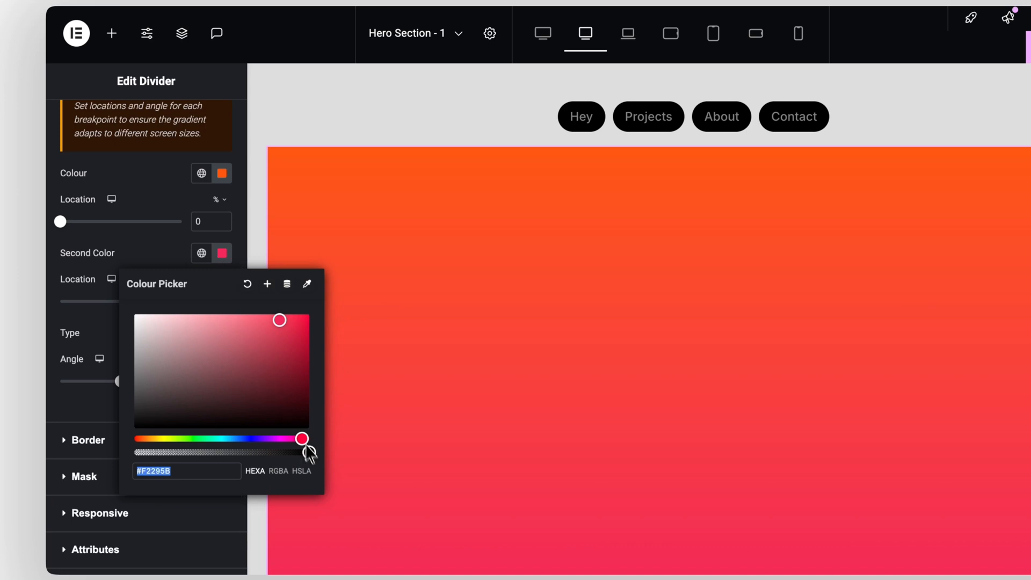
{"action": "left_click_drag", "start_coordinate": [308, 453], "coordinate": [108, 453]}
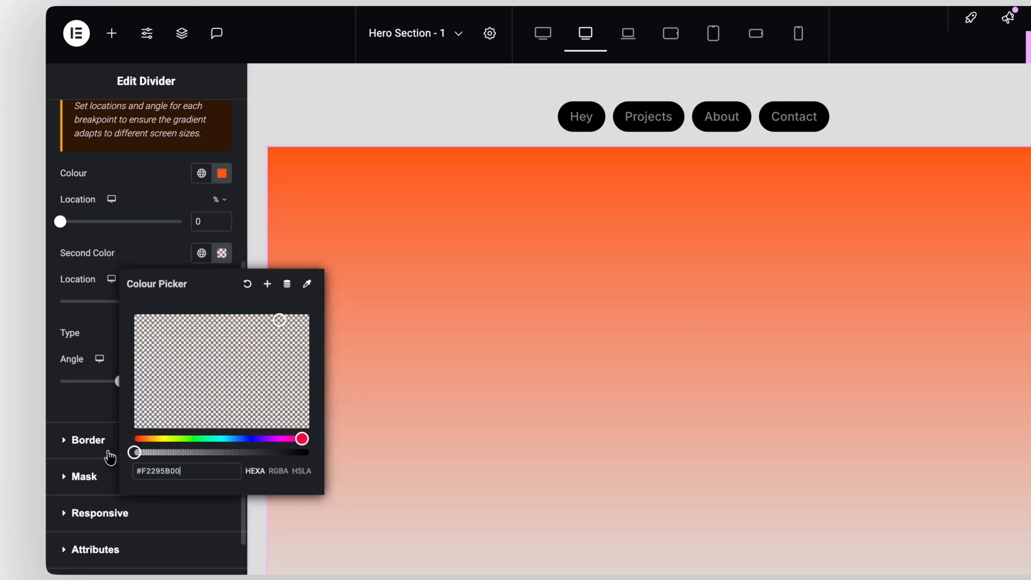
{"action": "left_click", "coordinate": [107, 343]}
Change the divider's gradient to radial and set the second colour's location to 65%.
{"action": "left_click", "coordinate": [162, 333]}
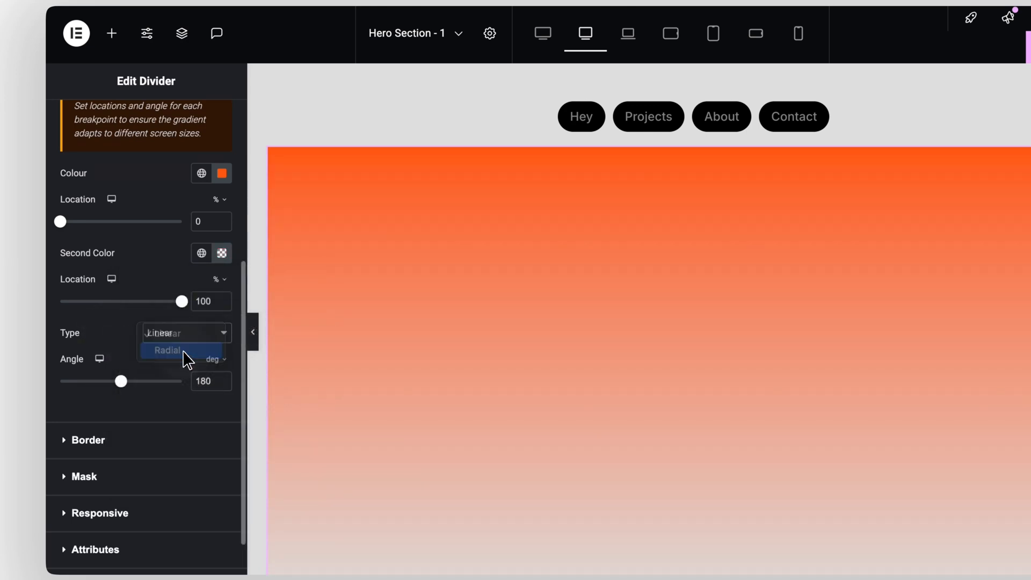
{"action": "left_click", "coordinate": [183, 351]}
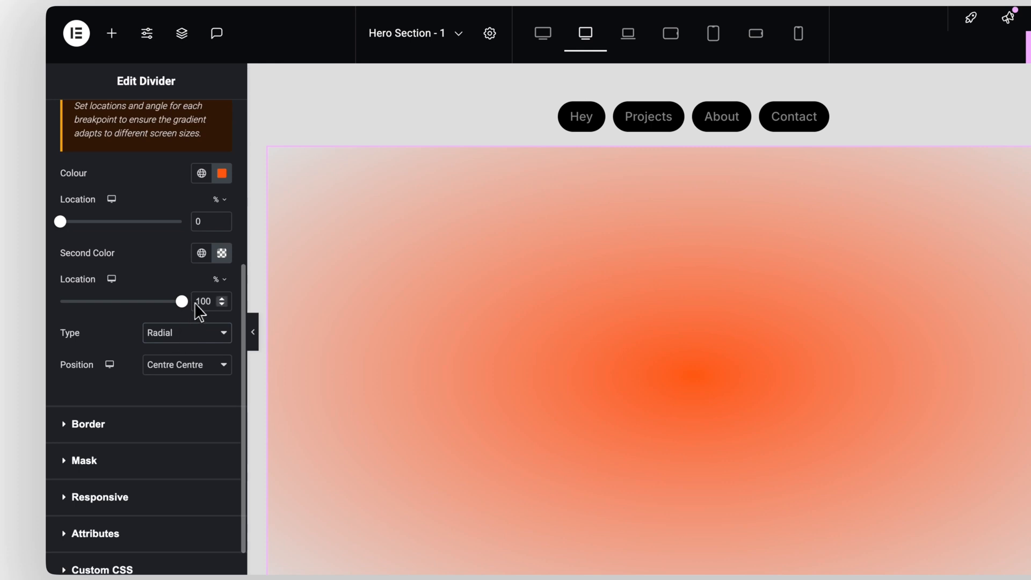
{"action": "left_click_drag", "start_coordinate": [182, 302], "coordinate": [137, 303]}
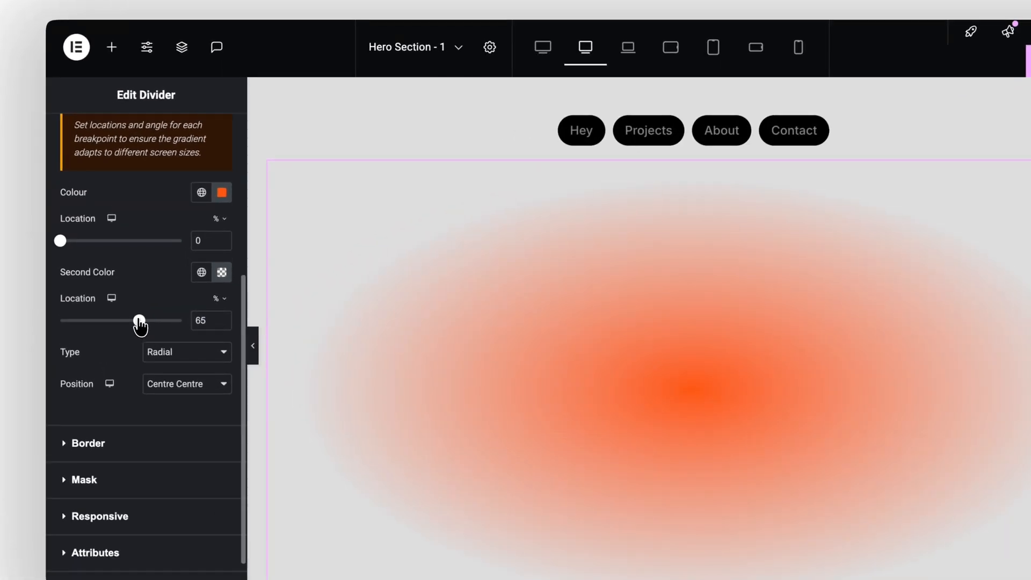
Give the divider a custom width of 130 vw in its layout settings.
{"action": "scroll", "coordinate": [124, 310], "scroll_direction": "up", "scroll_amount": 5}
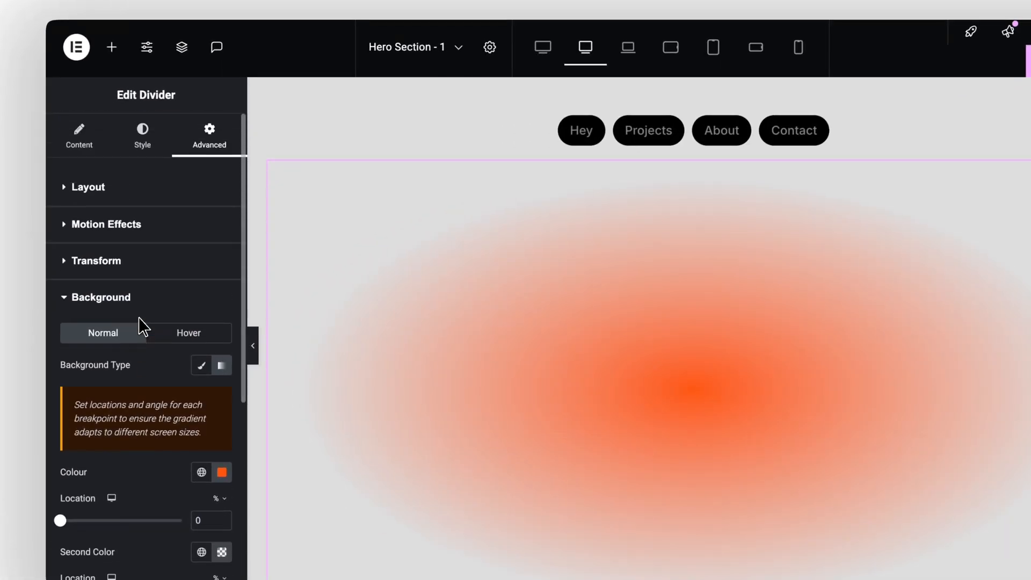
{"action": "left_click", "coordinate": [142, 192]}
{"action": "scroll", "coordinate": [159, 236], "scroll_direction": "down", "scroll_amount": 3}
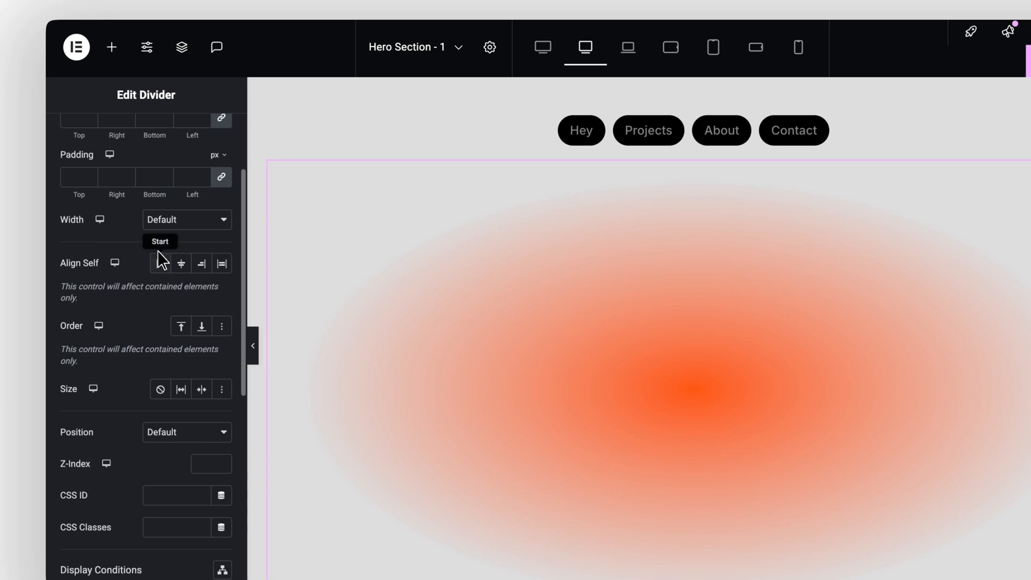
{"action": "left_click", "coordinate": [176, 222]}
{"action": "left_click", "coordinate": [189, 268]}
{"action": "left_click", "coordinate": [220, 248]}
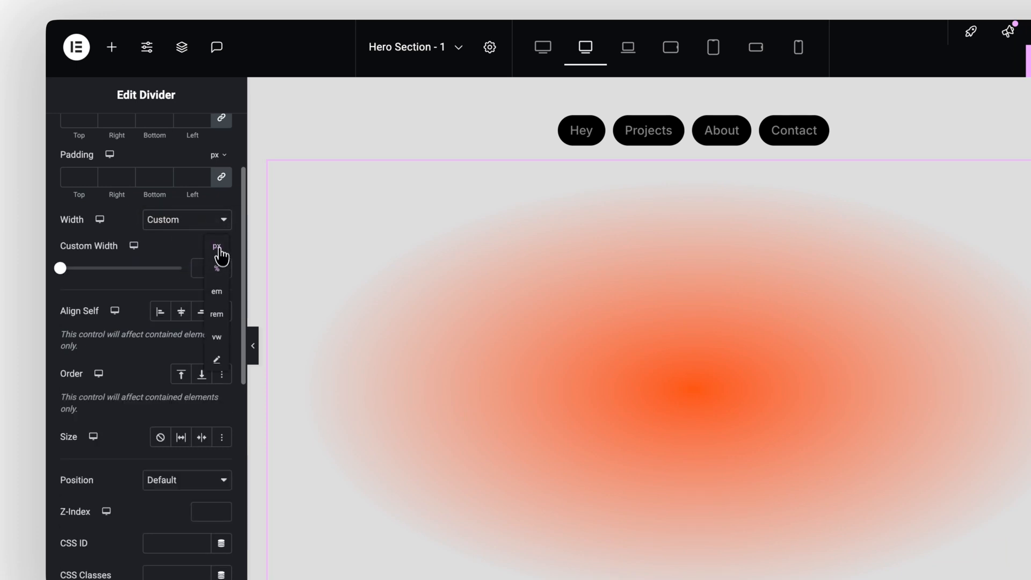
{"action": "left_click", "coordinate": [217, 337]}
{"action": "left_click", "coordinate": [203, 273]}
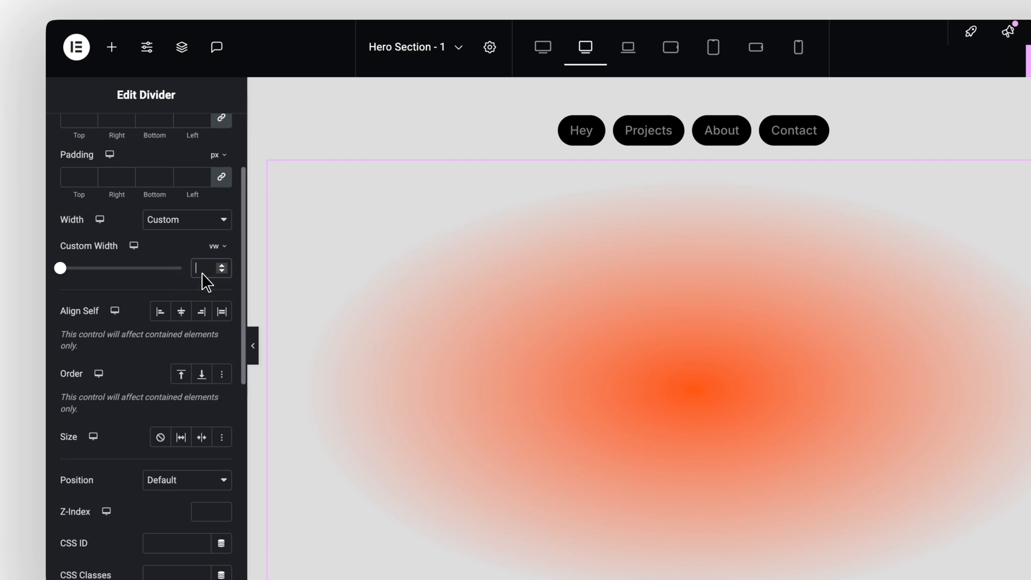
{"action": "type", "text": "120"}
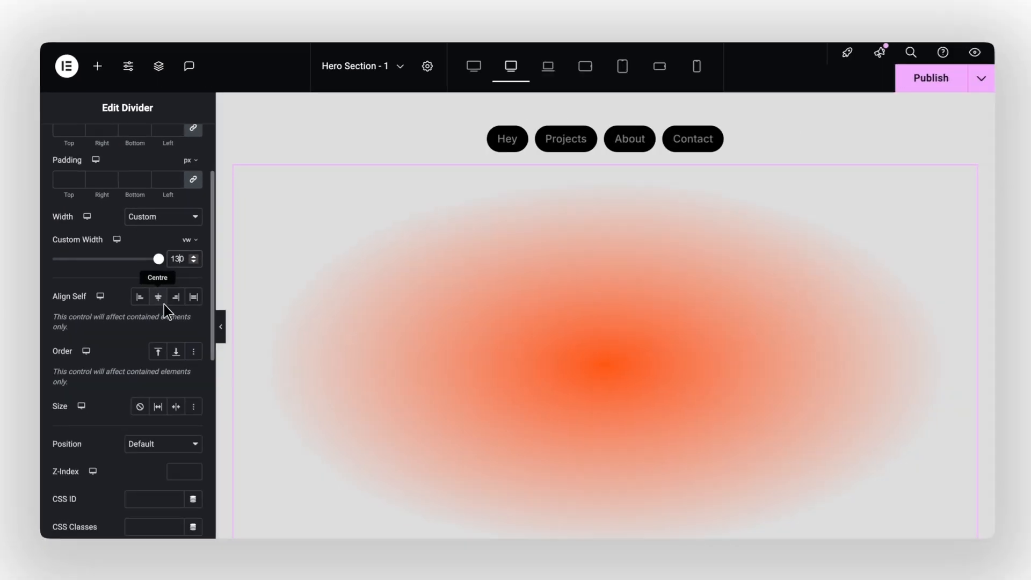
Change the divider's position from the default flow to Absolute.
{"action": "scroll", "coordinate": [179, 320], "scroll_direction": "down", "scroll_amount": 5}
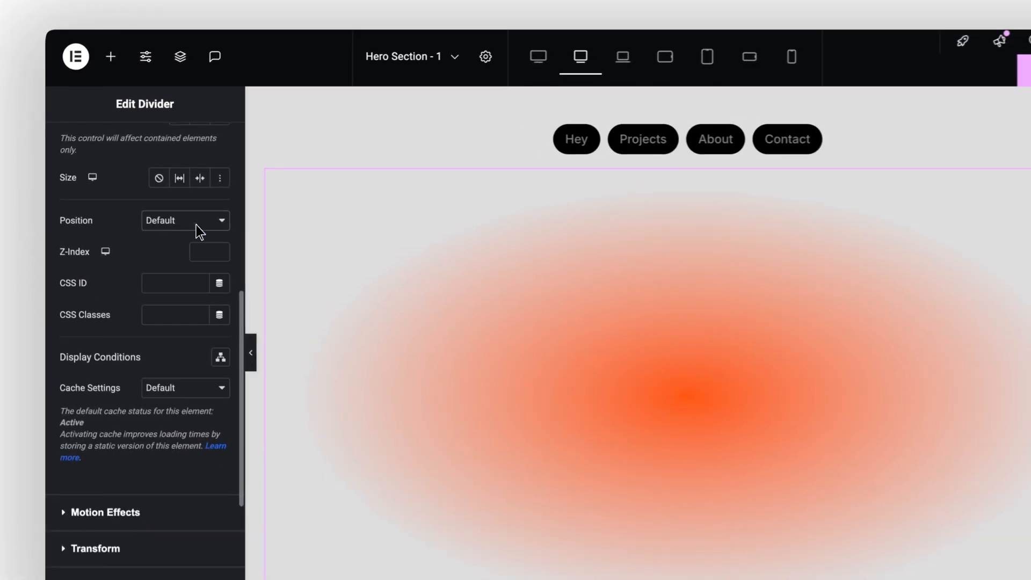
{"action": "left_click", "coordinate": [171, 212]}
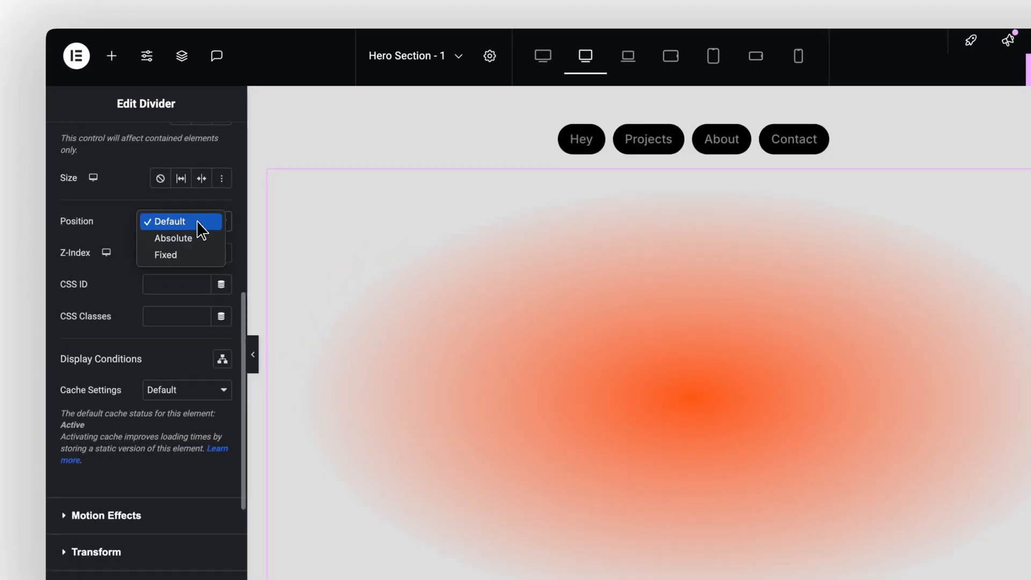
{"action": "left_click", "coordinate": [179, 244]}
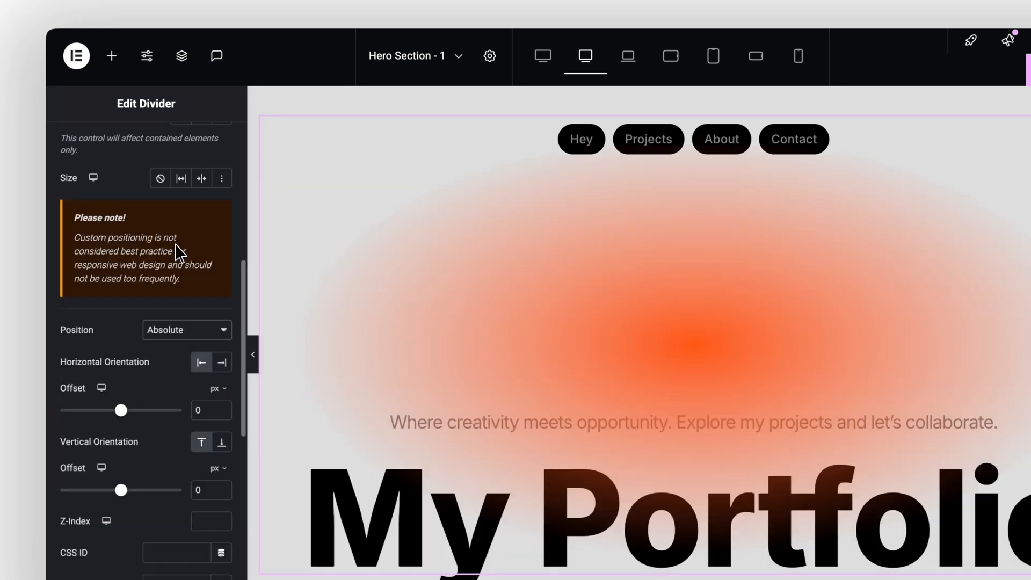
Switch the divider's horizontal offset unit to vw and set its vertical offset to 30 vh.
{"action": "scroll", "coordinate": [179, 252], "scroll_direction": "down", "scroll_amount": 2}
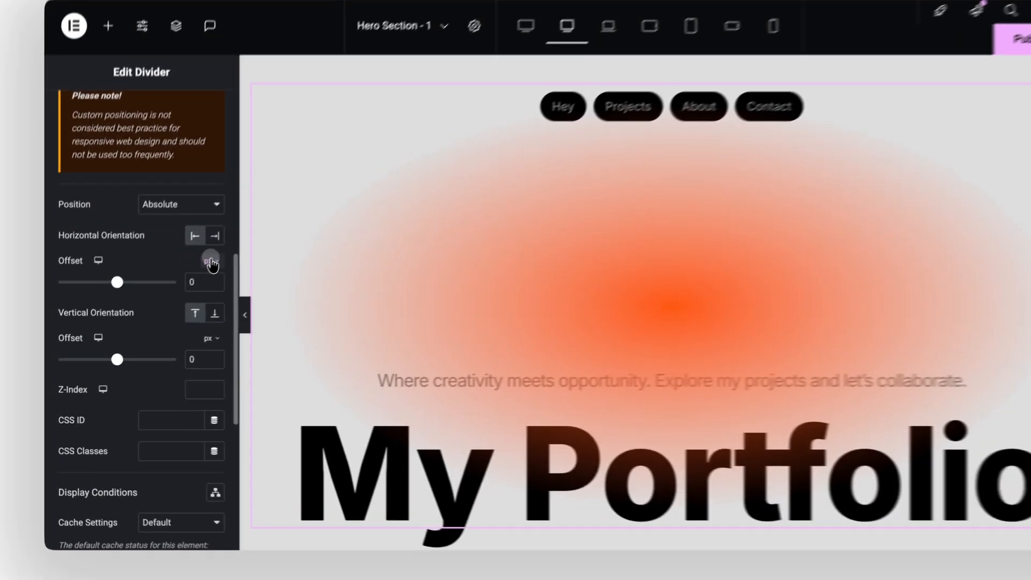
{"action": "left_click", "coordinate": [211, 262]}
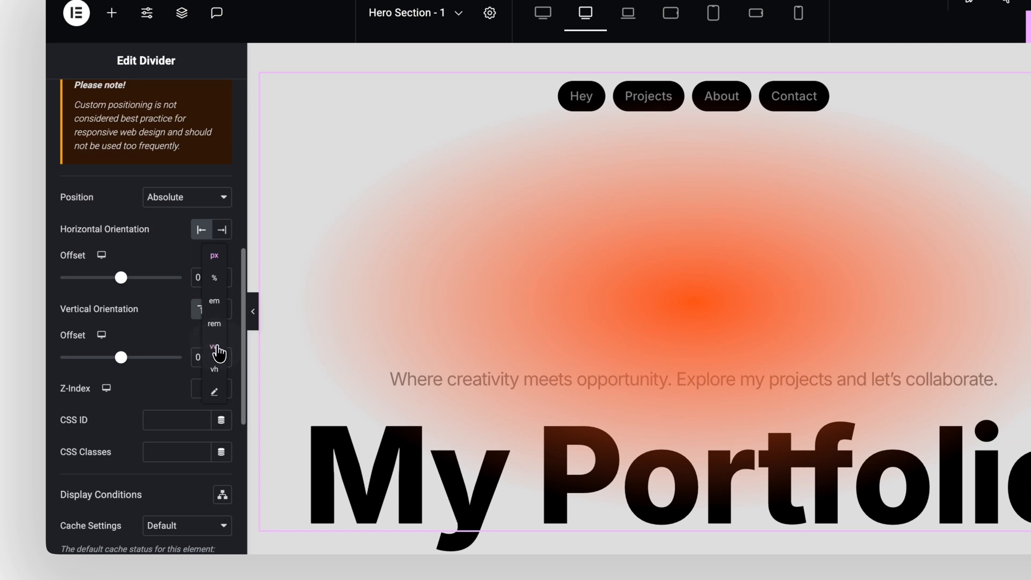
{"action": "left_click", "coordinate": [218, 351]}
{"action": "left_click", "coordinate": [216, 339]}
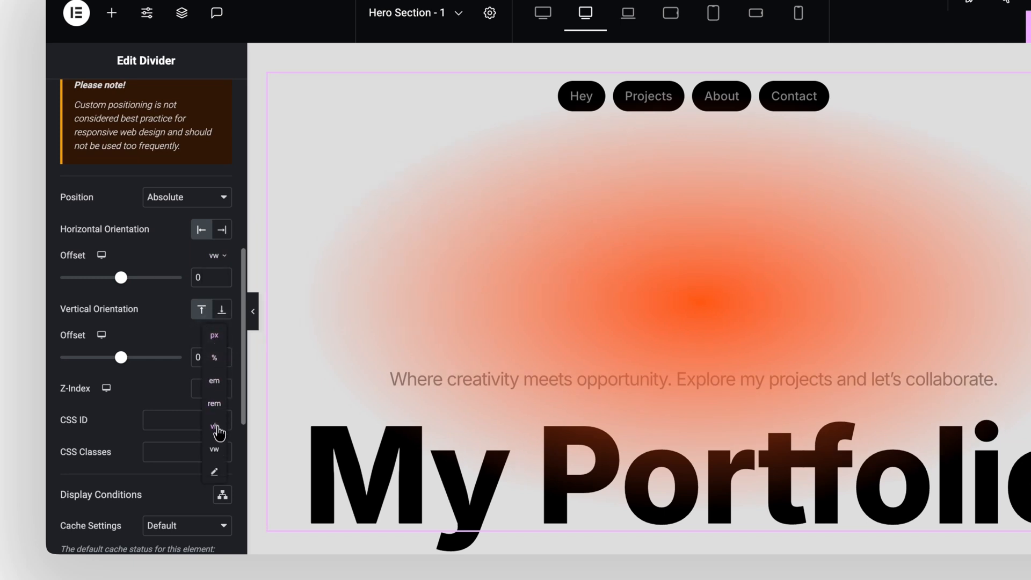
{"action": "left_click", "coordinate": [216, 426]}
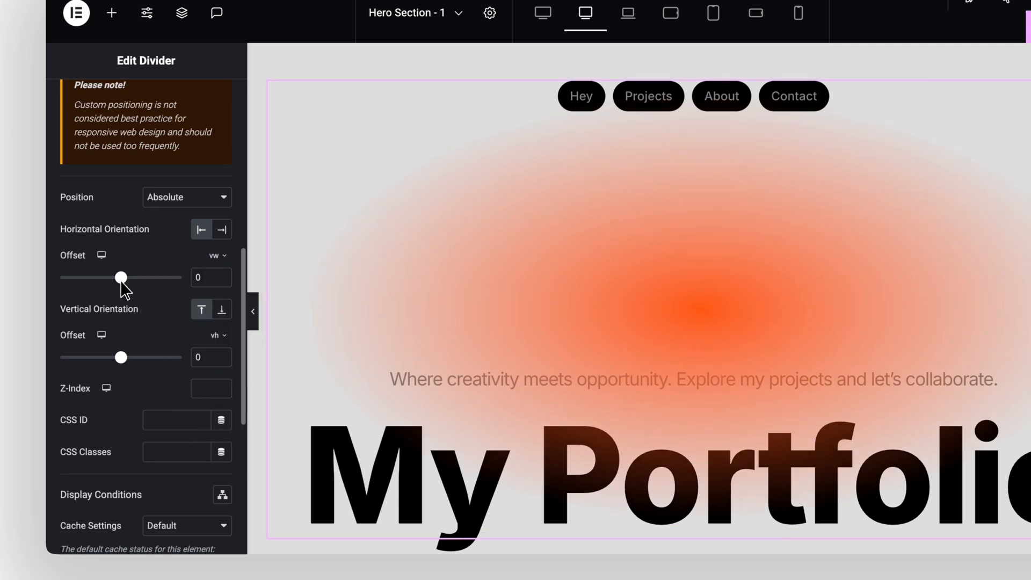
{"action": "left_click_drag", "start_coordinate": [120, 361], "coordinate": [130, 361]}
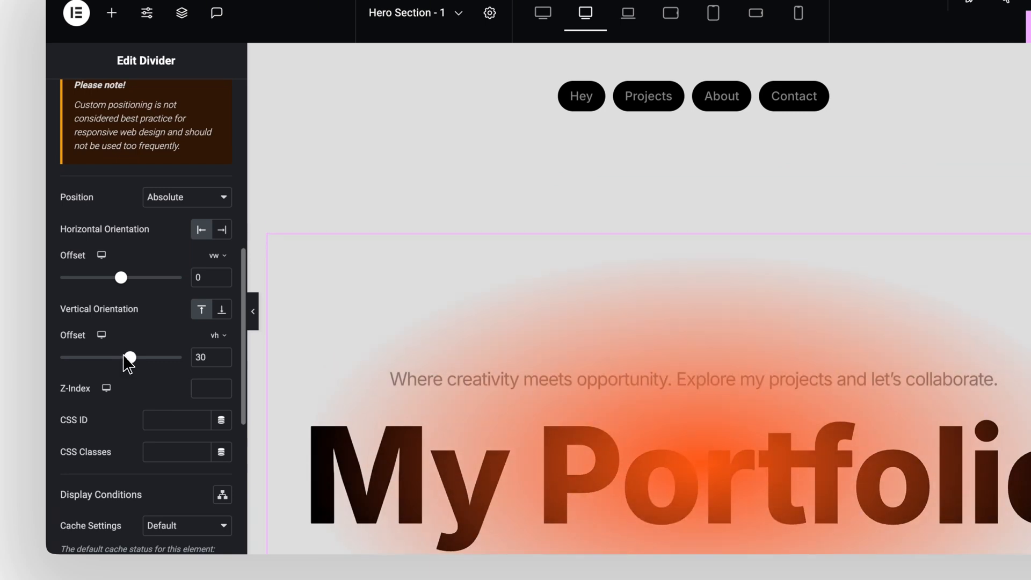
Lower the opacity of the first colour in the divider's background gradient to #FF5812BF.
{"action": "scroll", "coordinate": [127, 354], "scroll_direction": "down", "scroll_amount": 10}
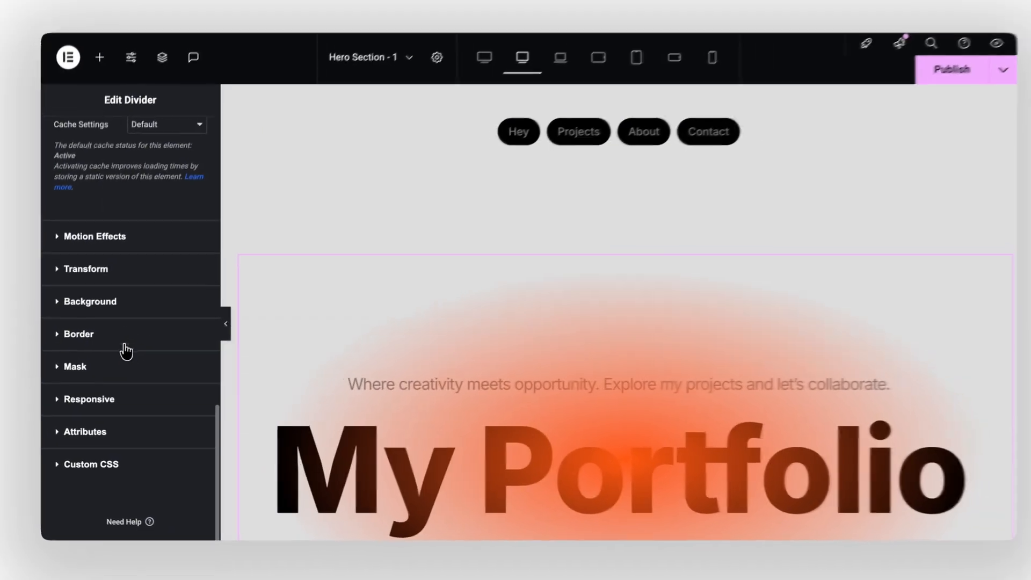
{"action": "left_click", "coordinate": [130, 310]}
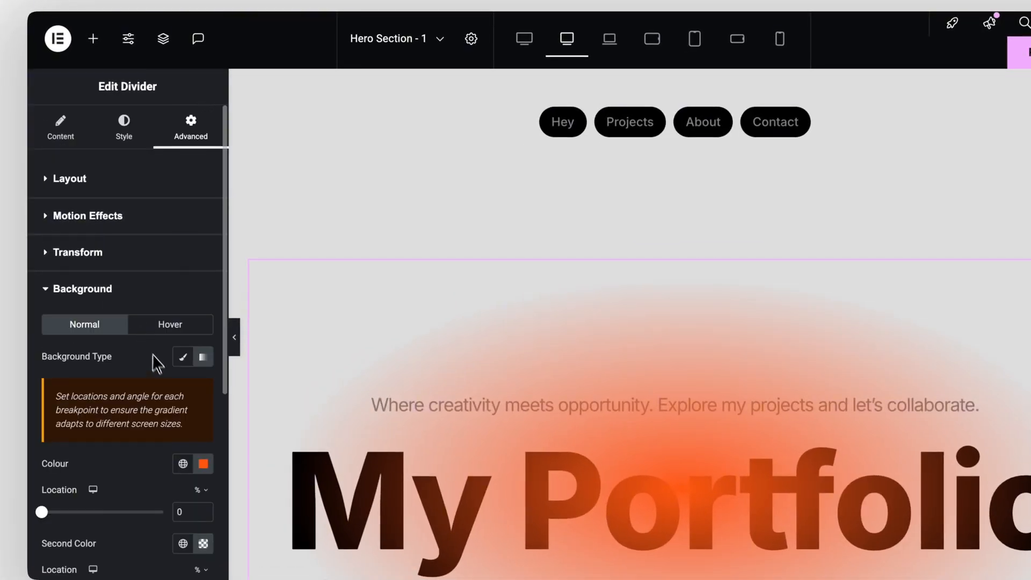
{"action": "scroll", "coordinate": [153, 357], "scroll_direction": "down", "scroll_amount": 3}
{"action": "left_click", "coordinate": [203, 381]}
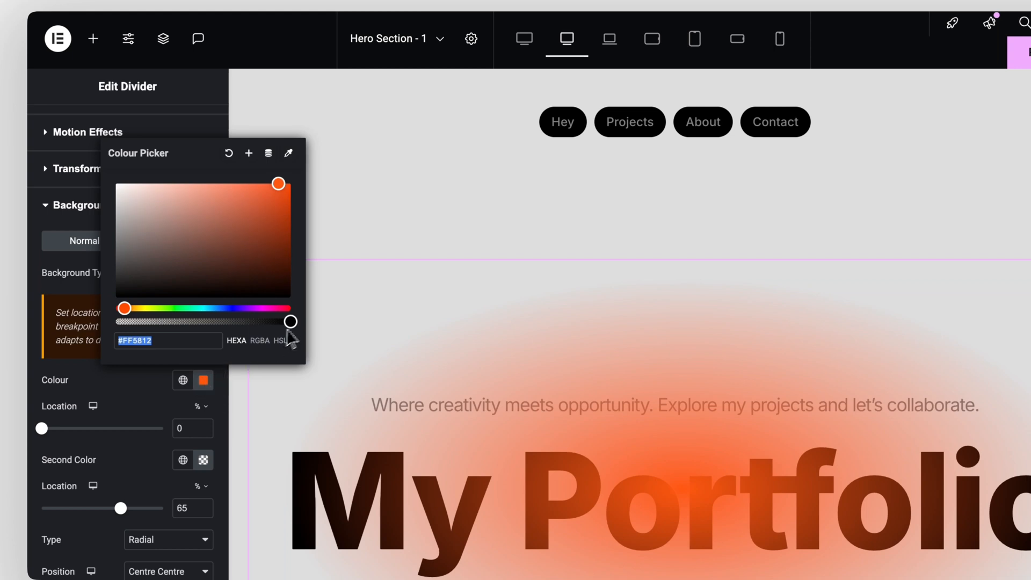
{"action": "left_click_drag", "start_coordinate": [290, 322], "coordinate": [248, 322]}
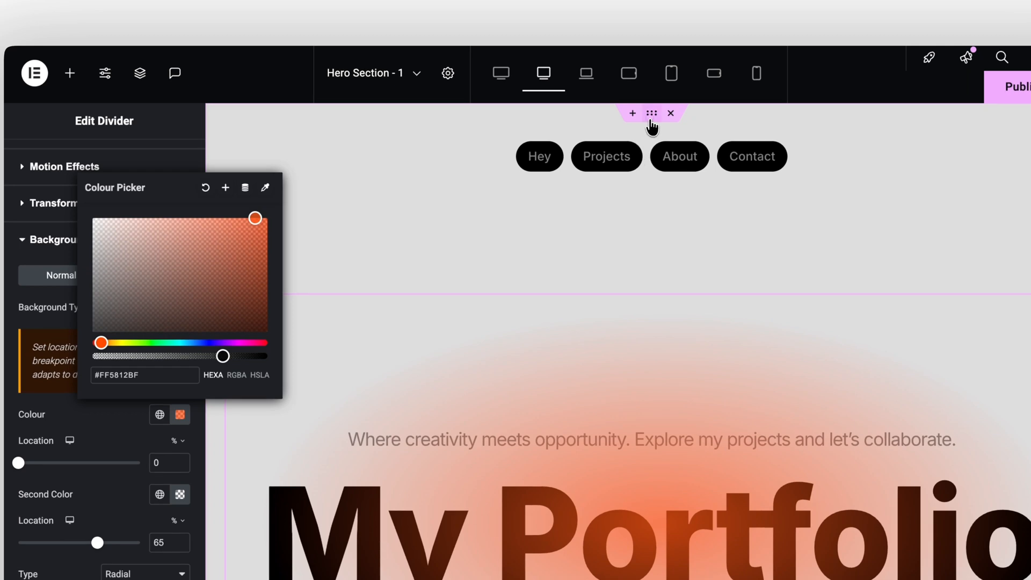
Set the overflow of the main hero container to Hidden in its additional layout options.
{"action": "left_click", "coordinate": [675, 81]}
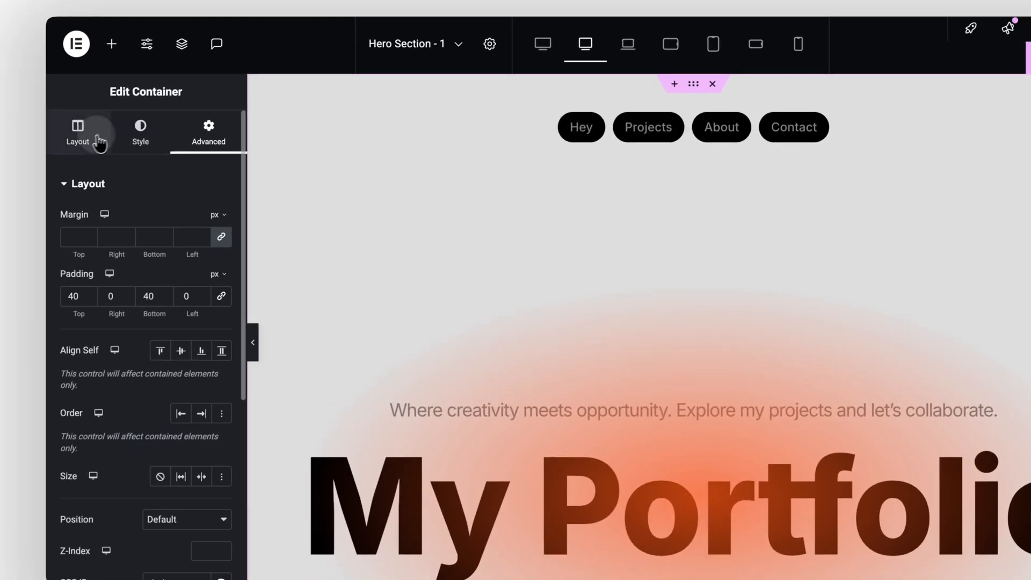
{"action": "left_click", "coordinate": [55, 164]}
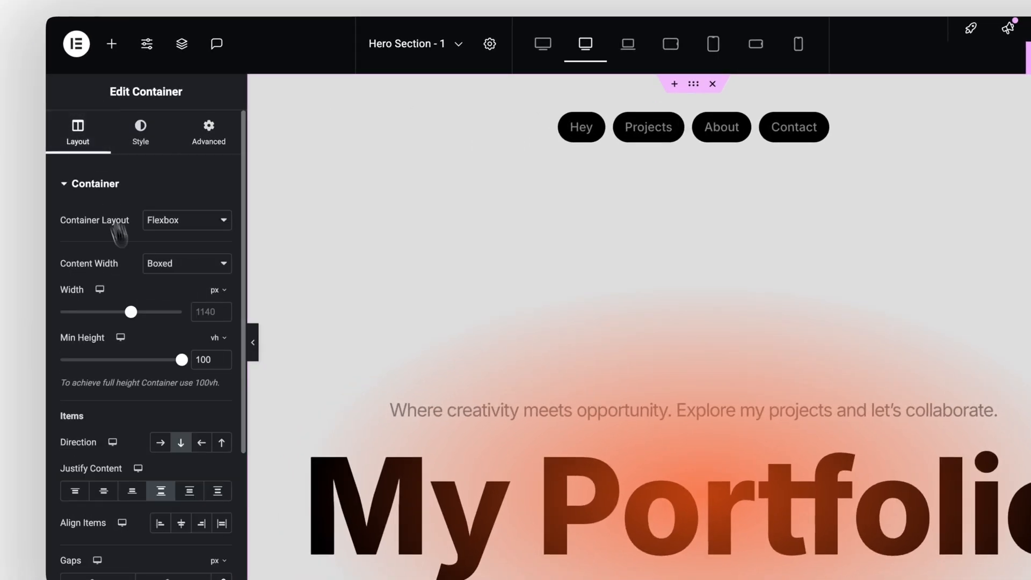
{"action": "scroll", "coordinate": [105, 362], "scroll_direction": "down", "scroll_amount": 5}
{"action": "left_click", "coordinate": [134, 497]}
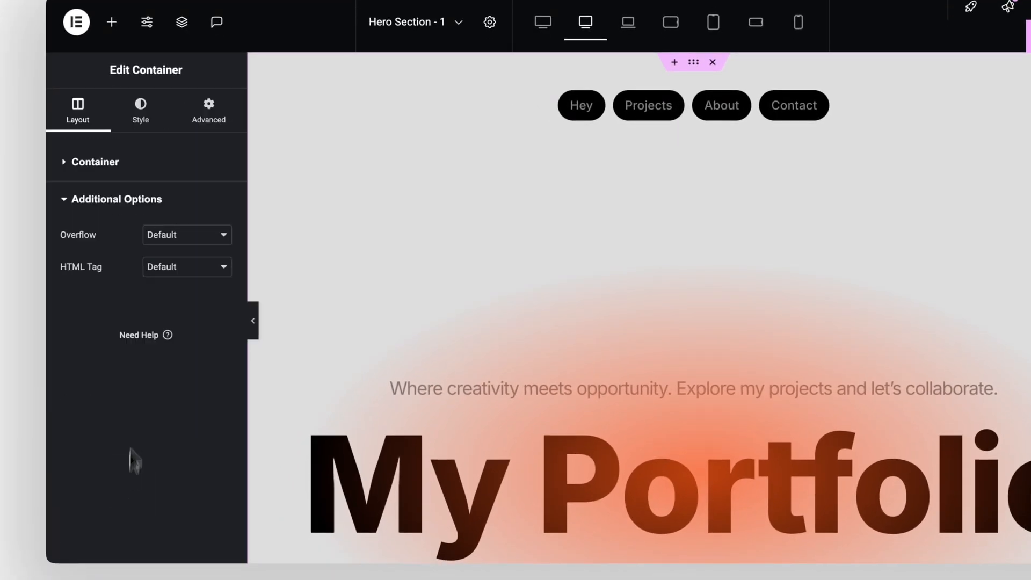
{"action": "left_click", "coordinate": [164, 234]}
{"action": "left_click", "coordinate": [167, 253]}
Give the navigation menu a Fade In Down entrance animation in its motion effects.
{"action": "left_click", "coordinate": [817, 121]}
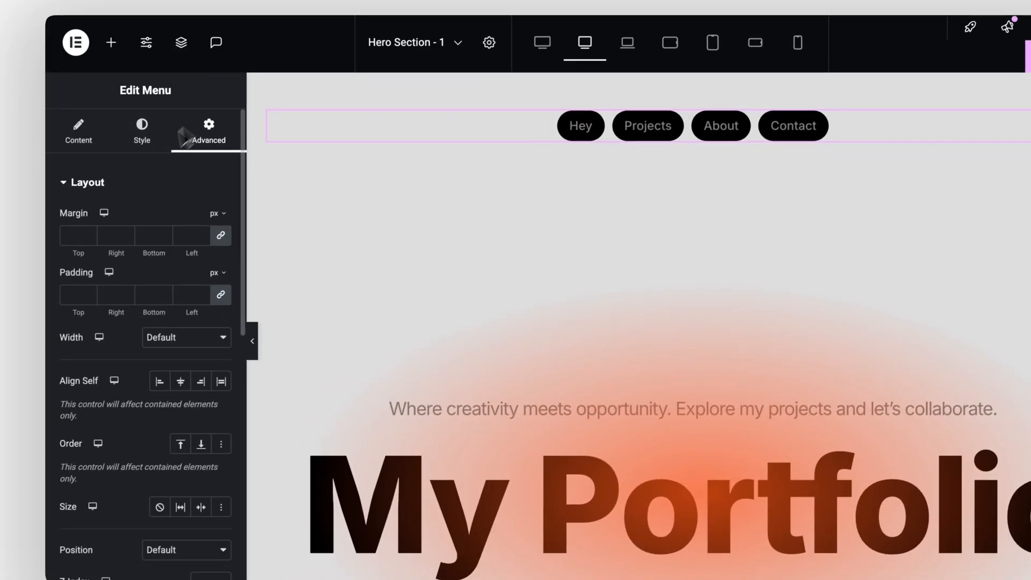
{"action": "scroll", "coordinate": [56, 216], "scroll_direction": "down", "scroll_amount": 8}
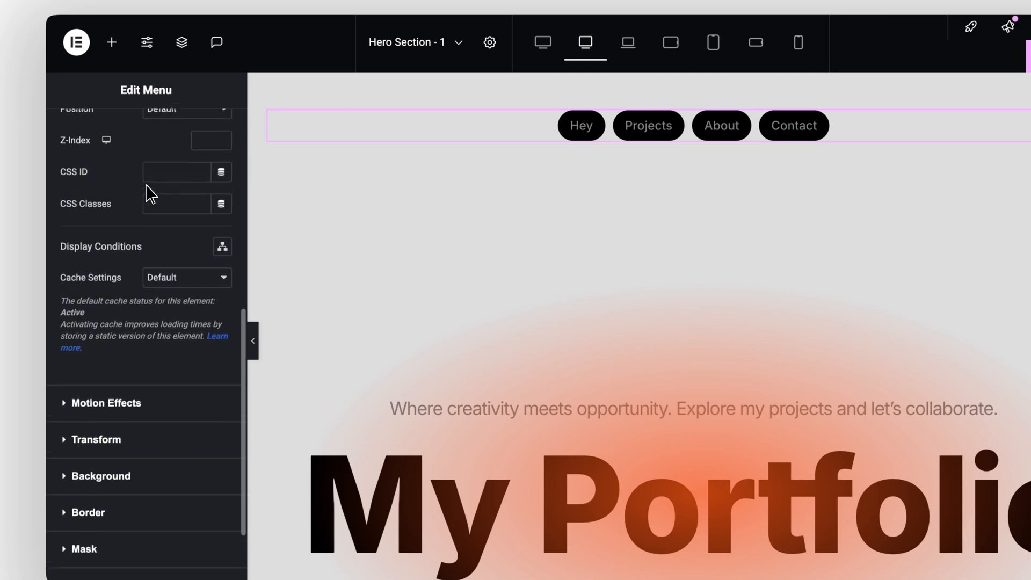
{"action": "left_click", "coordinate": [152, 395]}
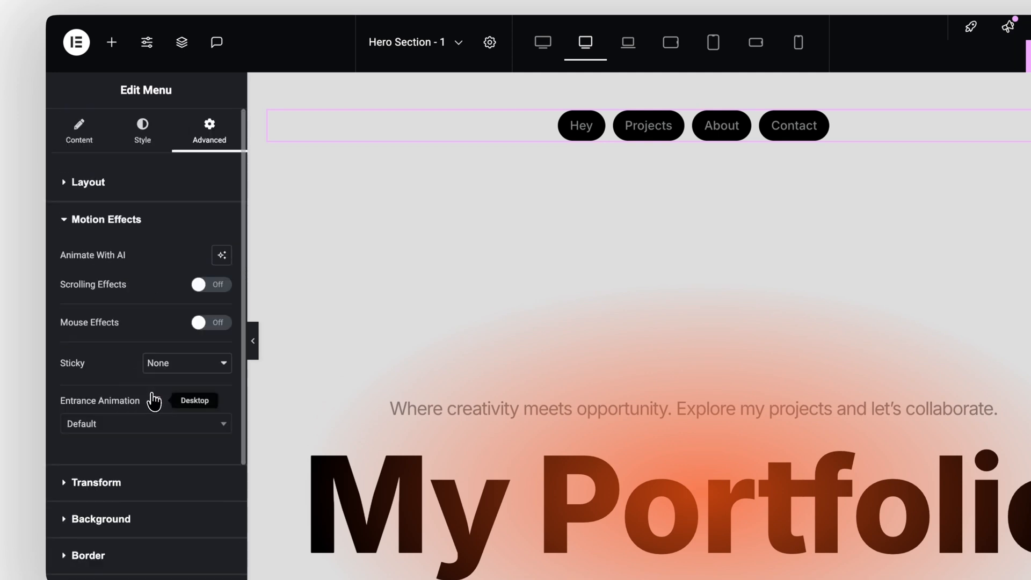
{"action": "scroll", "coordinate": [152, 428], "scroll_direction": "down", "scroll_amount": 3}
{"action": "left_click", "coordinate": [156, 299]}
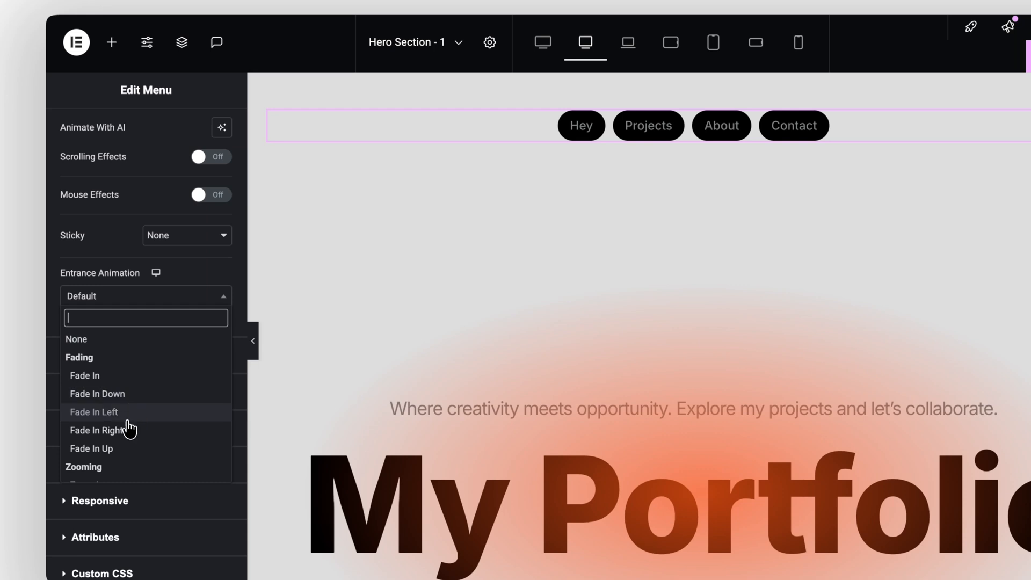
{"action": "left_click", "coordinate": [126, 394]}
Give the intro paragraph a Fade In Up entrance animation with a Fast duration.
{"action": "scroll", "coordinate": [191, 472], "scroll_direction": "up", "scroll_amount": 5}
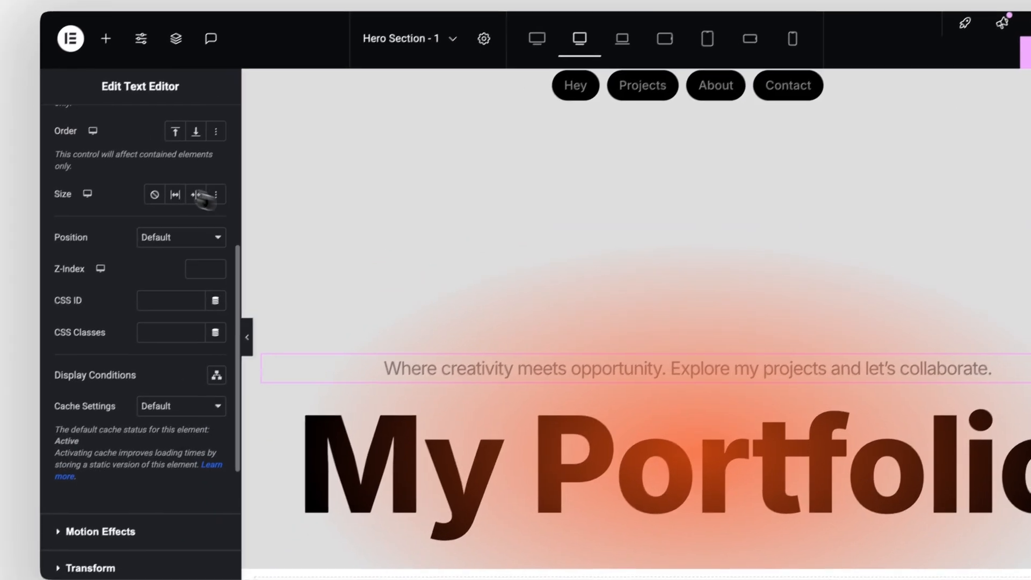
{"action": "scroll", "coordinate": [148, 183], "scroll_direction": "up", "scroll_amount": 5}
{"action": "scroll", "coordinate": [172, 161], "scroll_direction": "up", "scroll_amount": 2}
{"action": "scroll", "coordinate": [182, 175], "scroll_direction": "down", "scroll_amount": 7}
{"action": "scroll", "coordinate": [153, 246], "scroll_direction": "down", "scroll_amount": 2}
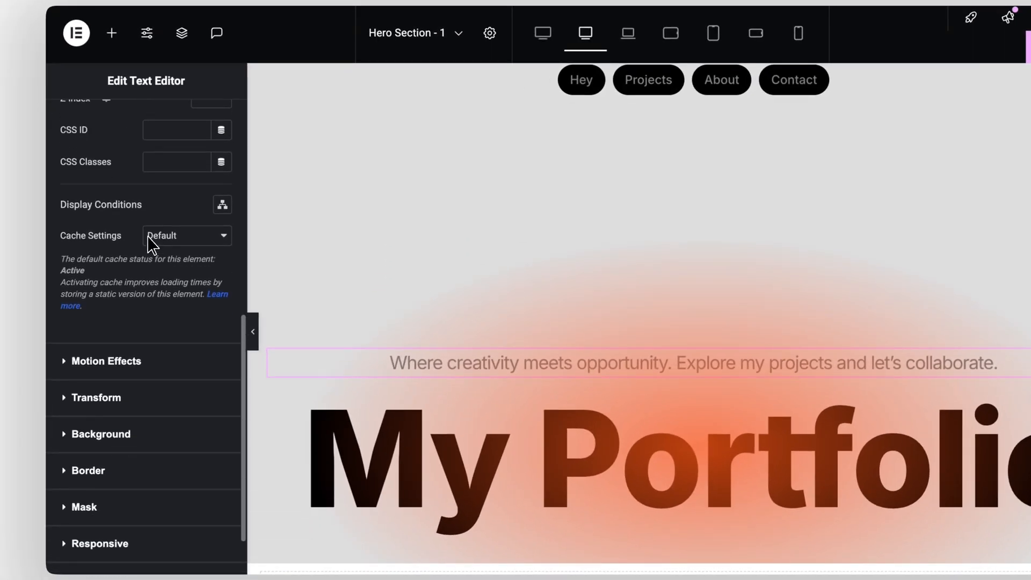
{"action": "left_click", "coordinate": [146, 359]}
{"action": "scroll", "coordinate": [160, 376], "scroll_direction": "down", "scroll_amount": 2}
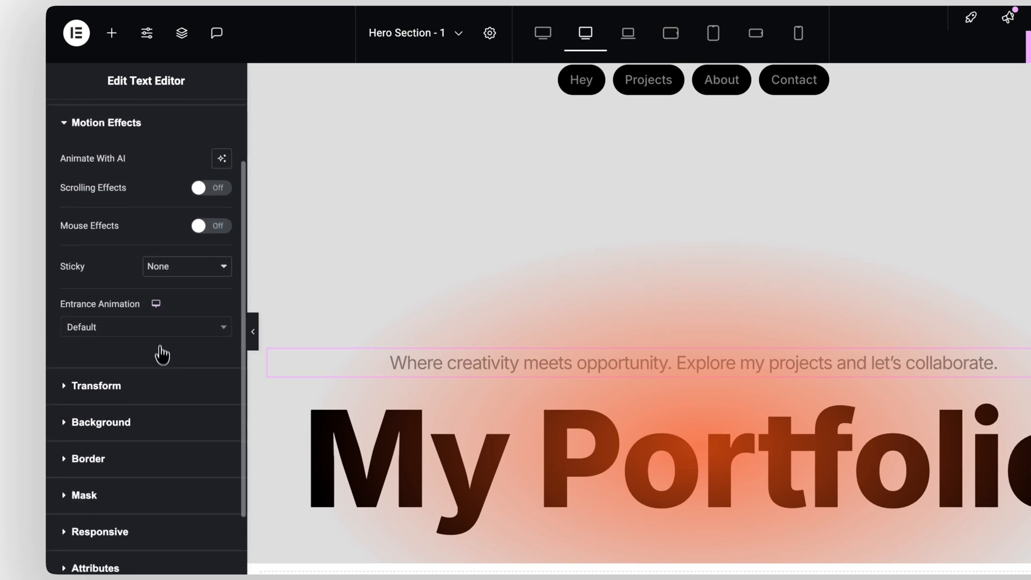
{"action": "left_click", "coordinate": [160, 331]}
{"action": "left_click", "coordinate": [121, 479]}
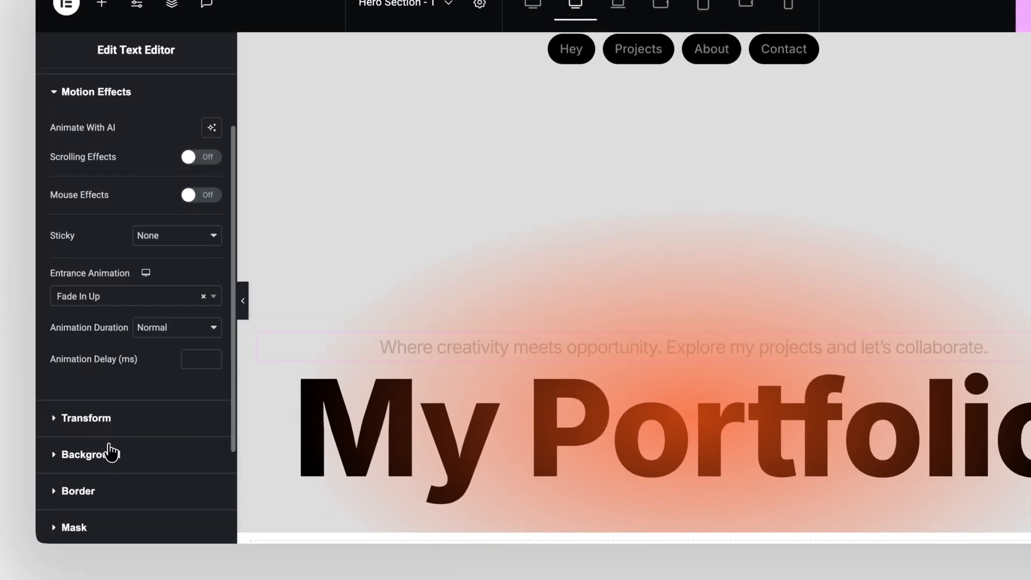
{"action": "left_click", "coordinate": [166, 342]}
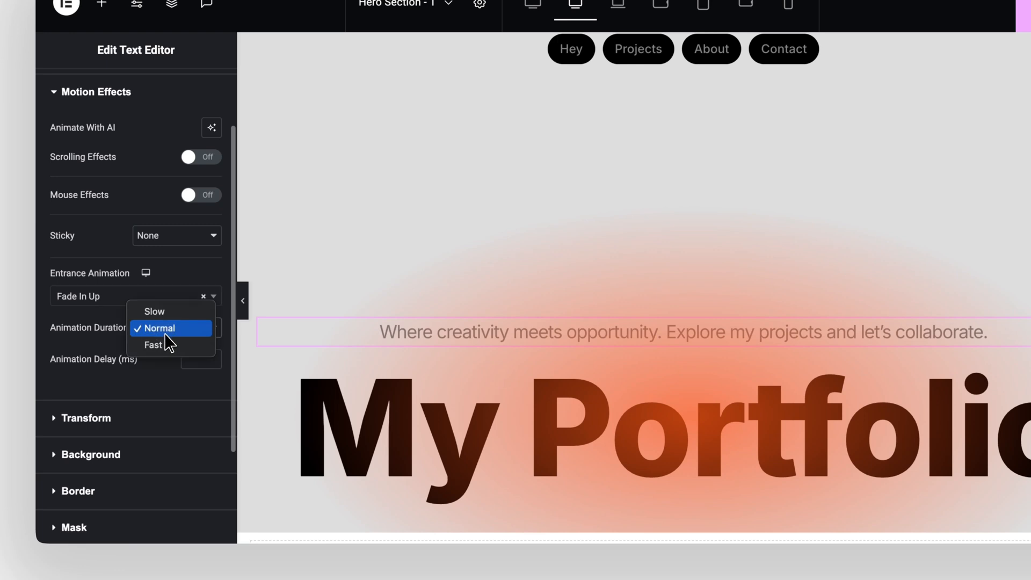
{"action": "left_click", "coordinate": [166, 344]}
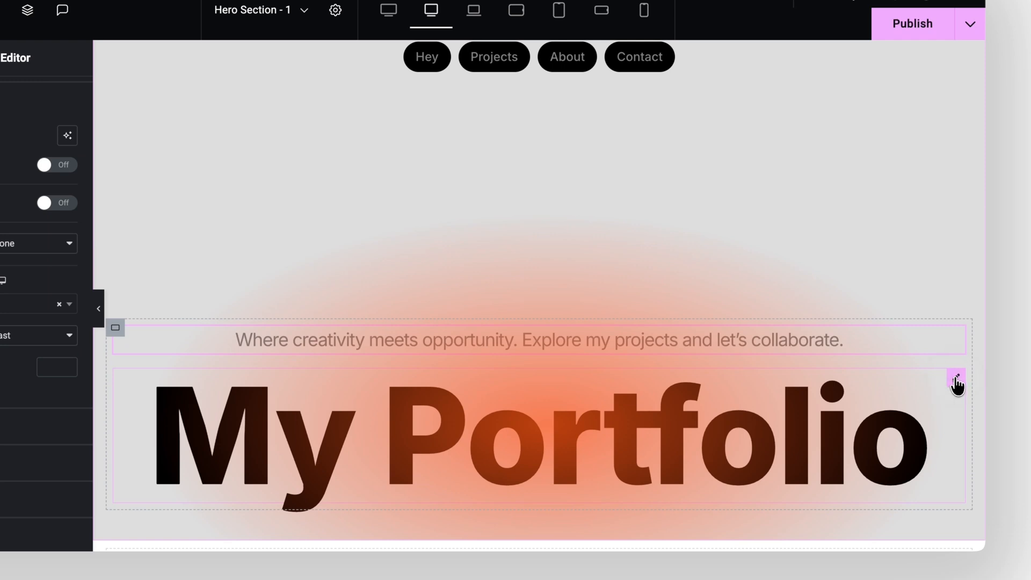
Give the "My Portfolio" heading a Fade In Up entrance animation in its motion effects.
{"action": "left_click", "coordinate": [957, 382]}
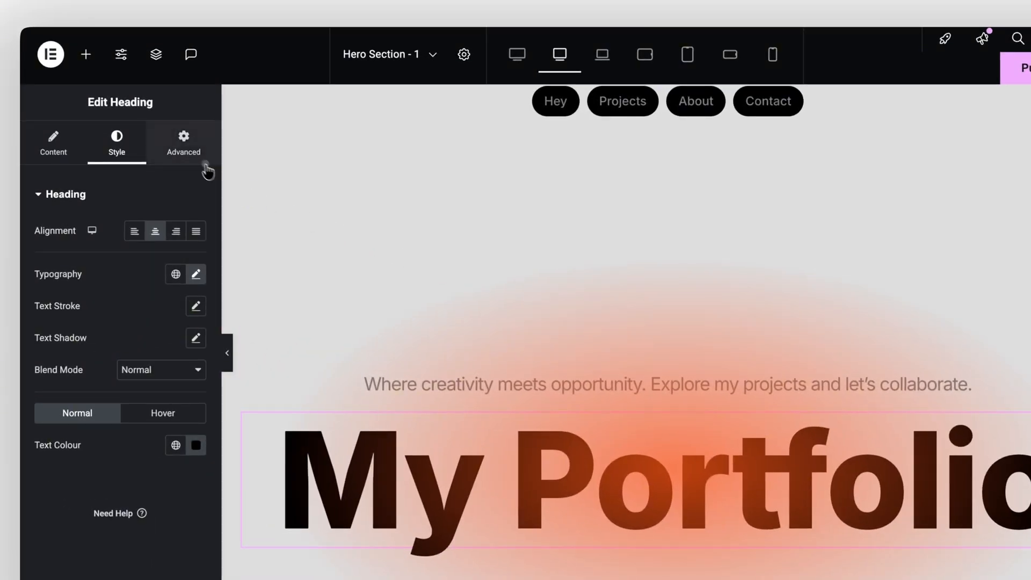
{"action": "left_click", "coordinate": [198, 160]}
{"action": "scroll", "coordinate": [156, 264], "scroll_direction": "down", "scroll_amount": 10}
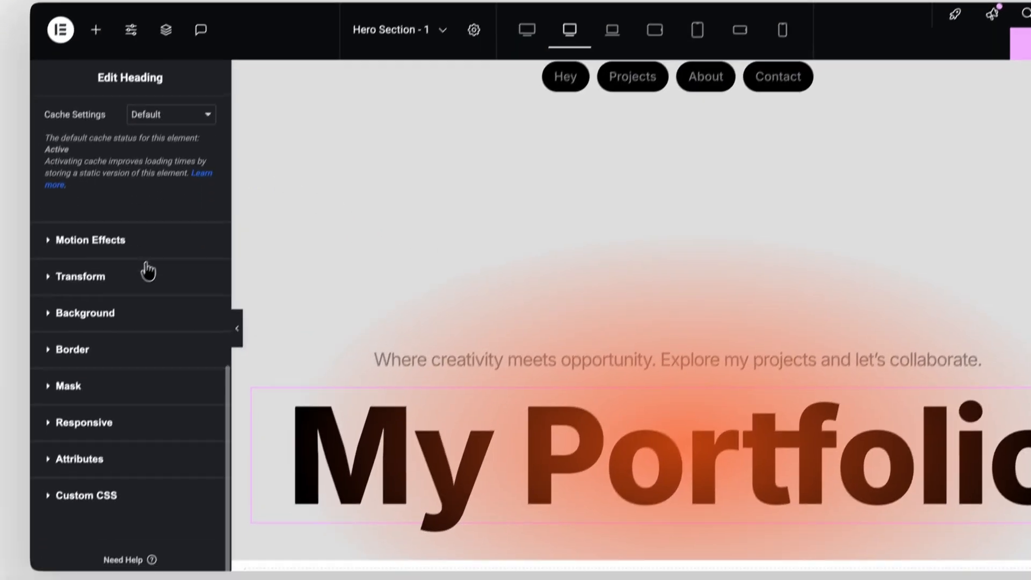
{"action": "left_click", "coordinate": [139, 246]}
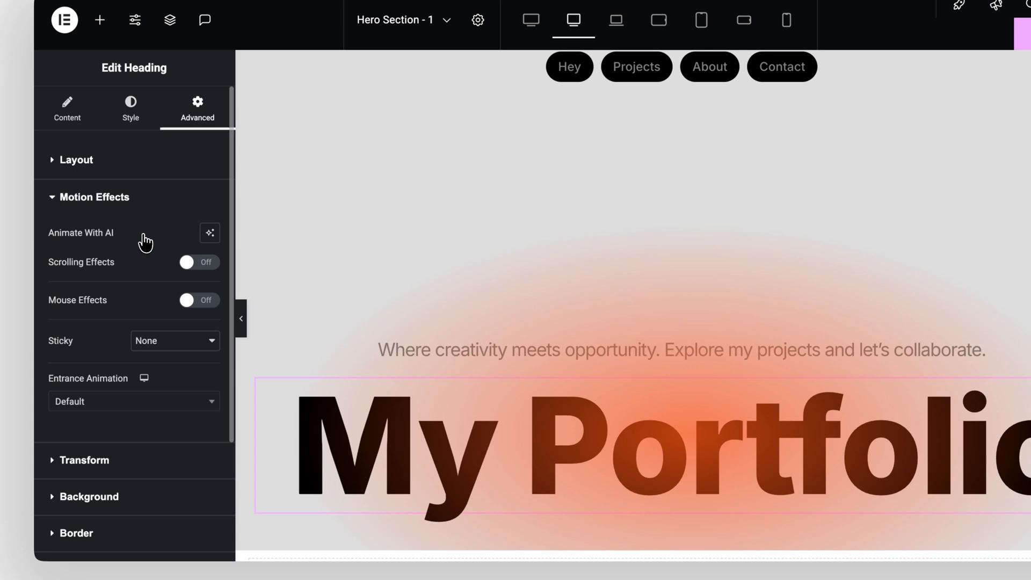
{"action": "scroll", "coordinate": [149, 278], "scroll_direction": "down", "scroll_amount": 2}
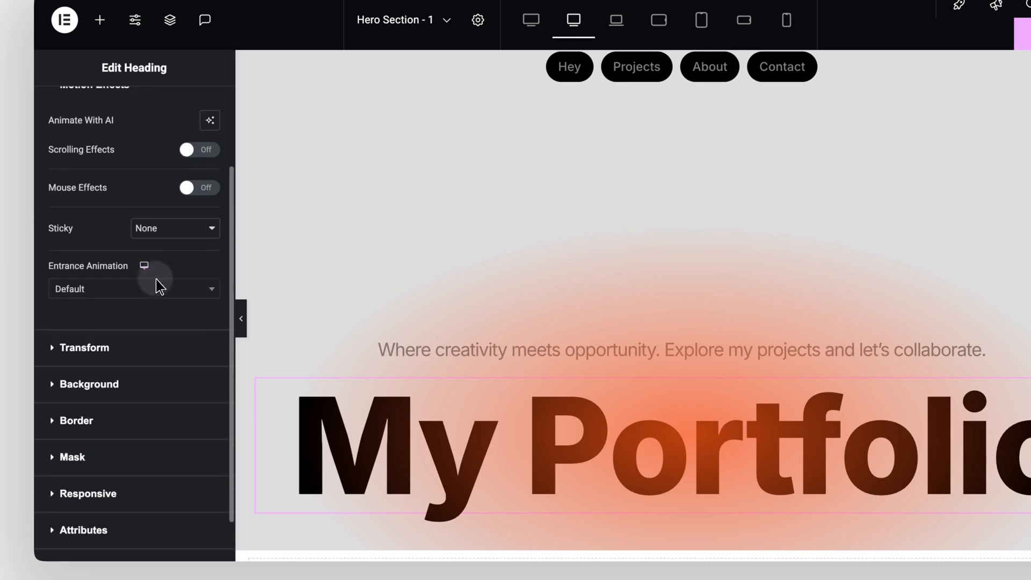
{"action": "left_click", "coordinate": [153, 290]}
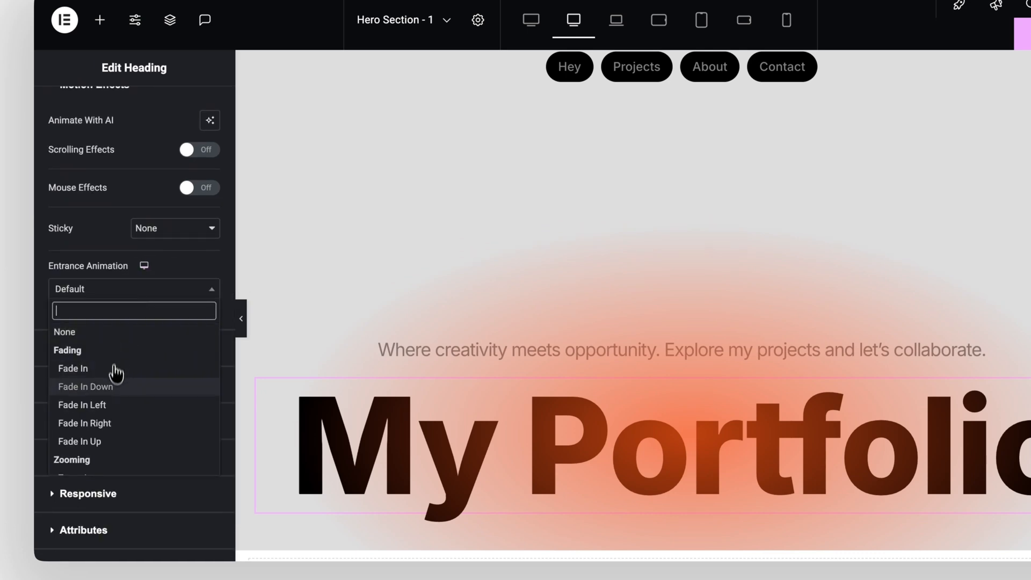
{"action": "left_click", "coordinate": [115, 441]}
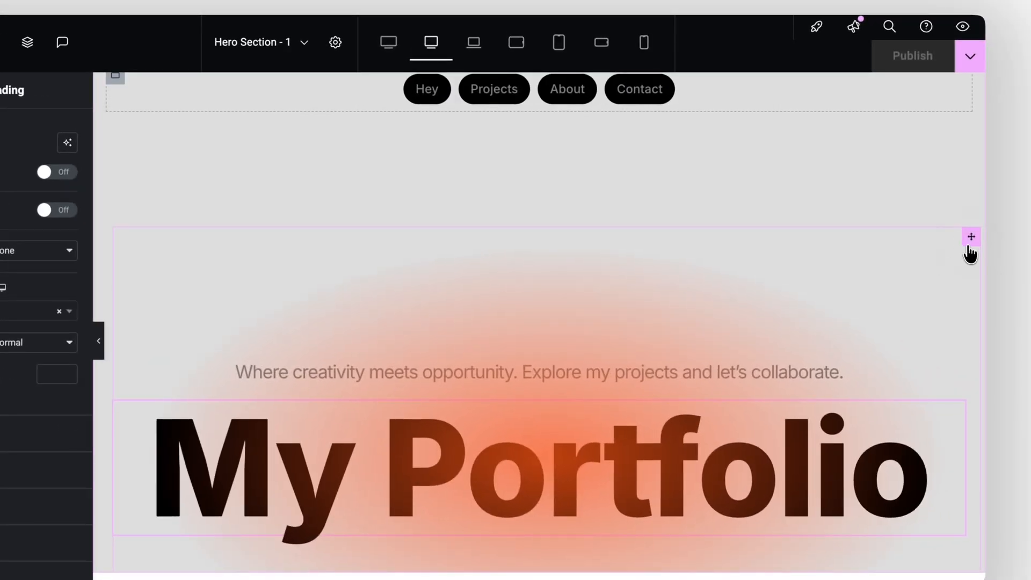
Turn on mouse effects for the glowing divider shape, with Mouse Track in the Opposite direction at speed 4.
{"action": "left_click", "coordinate": [968, 246]}
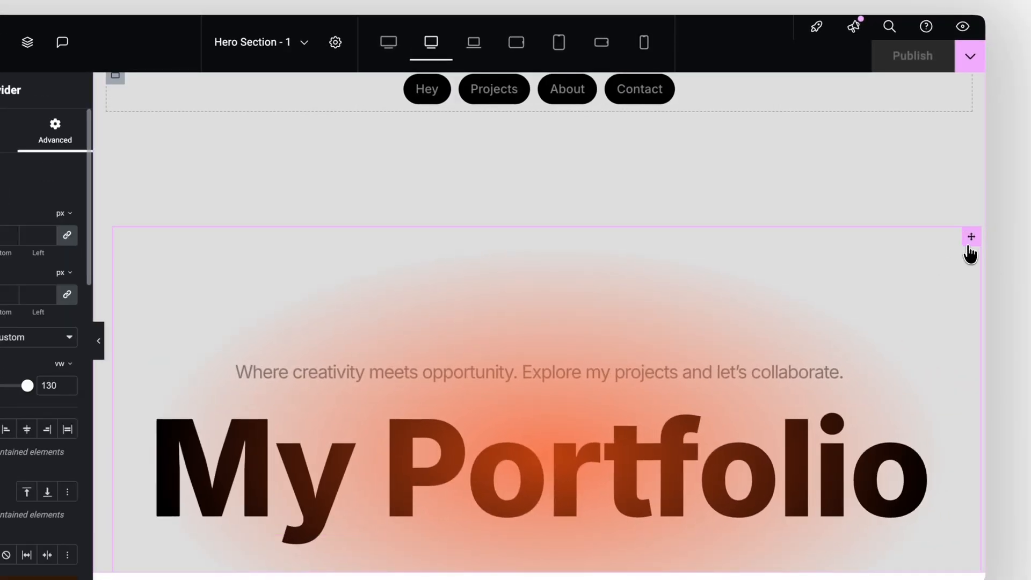
{"action": "scroll", "coordinate": [143, 259], "scroll_direction": "down", "scroll_amount": 15}
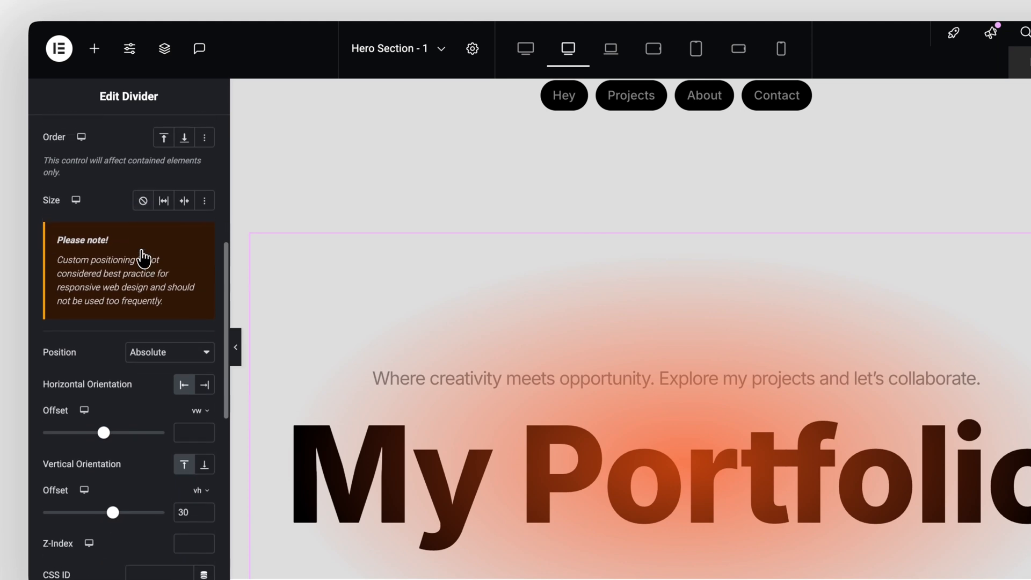
{"action": "scroll", "coordinate": [142, 259], "scroll_direction": "down", "scroll_amount": 3}
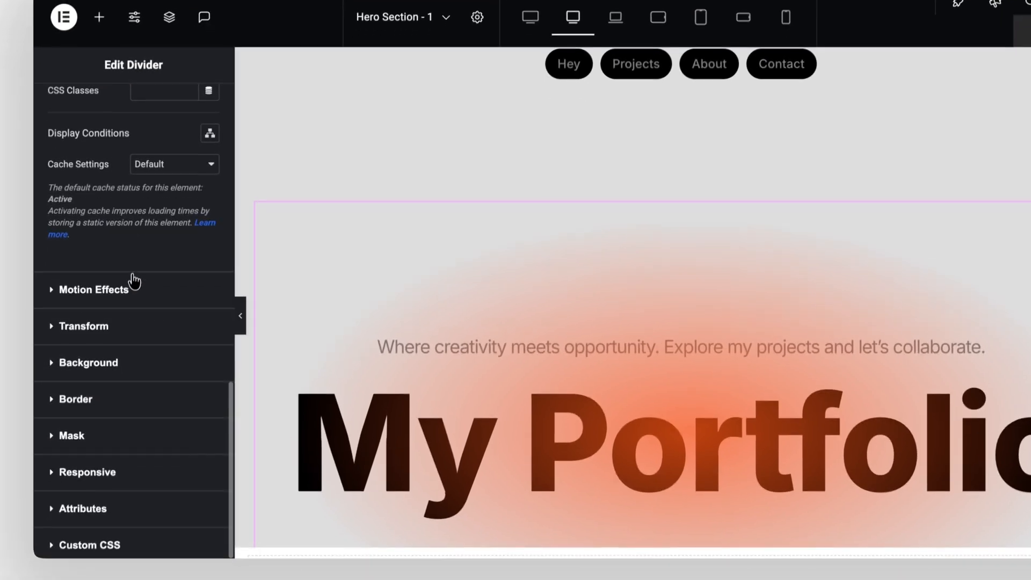
{"action": "left_click", "coordinate": [128, 323]}
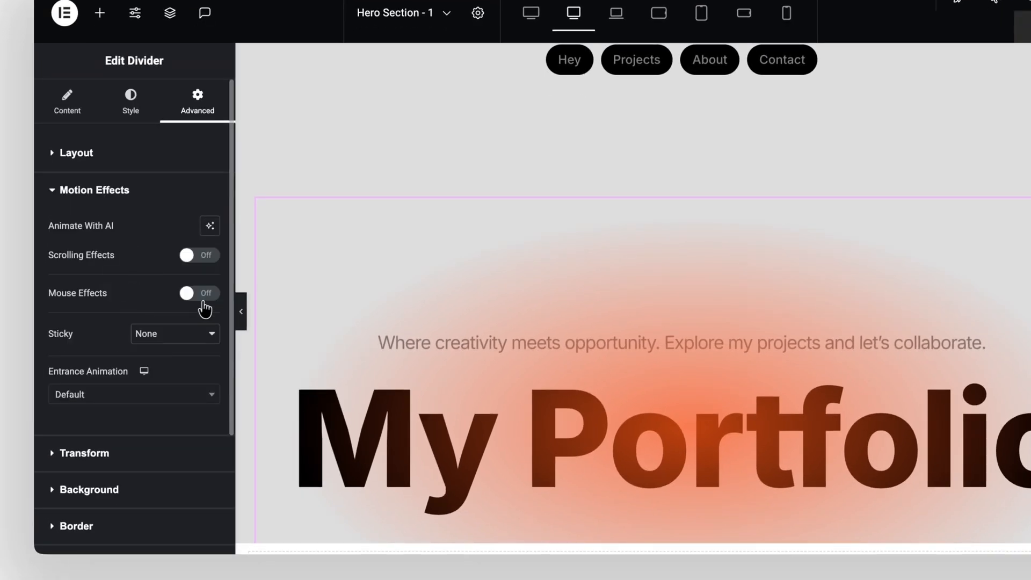
{"action": "left_click", "coordinate": [199, 294]}
{"action": "left_click", "coordinate": [209, 323]}
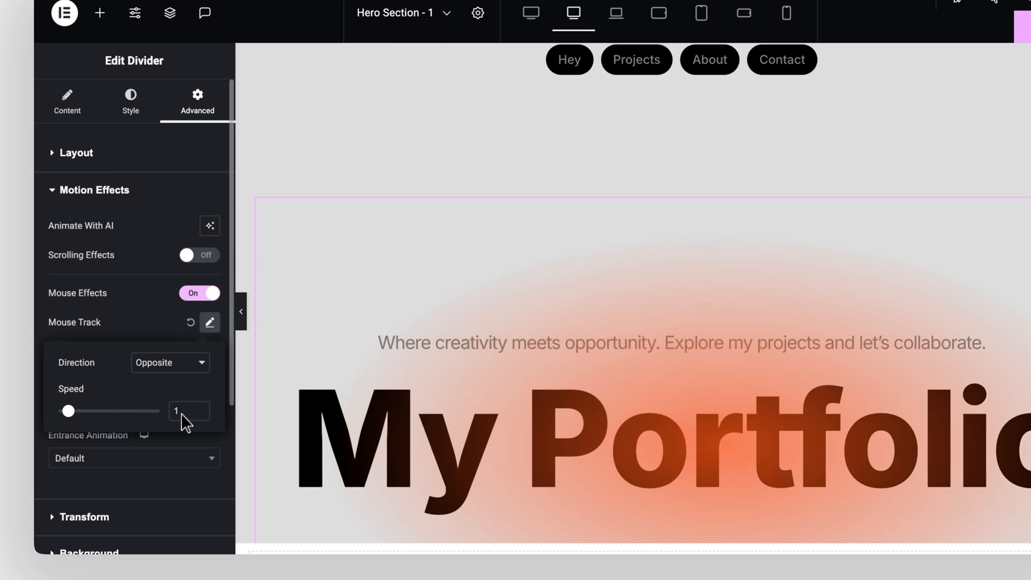
{"action": "type", "text": "4"}
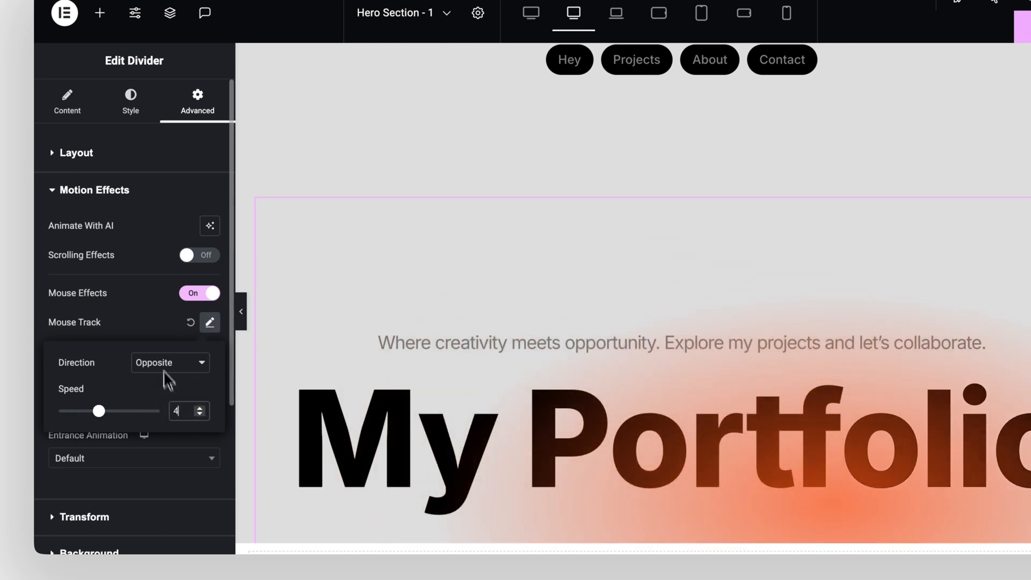
{"action": "left_click", "coordinate": [153, 321]}
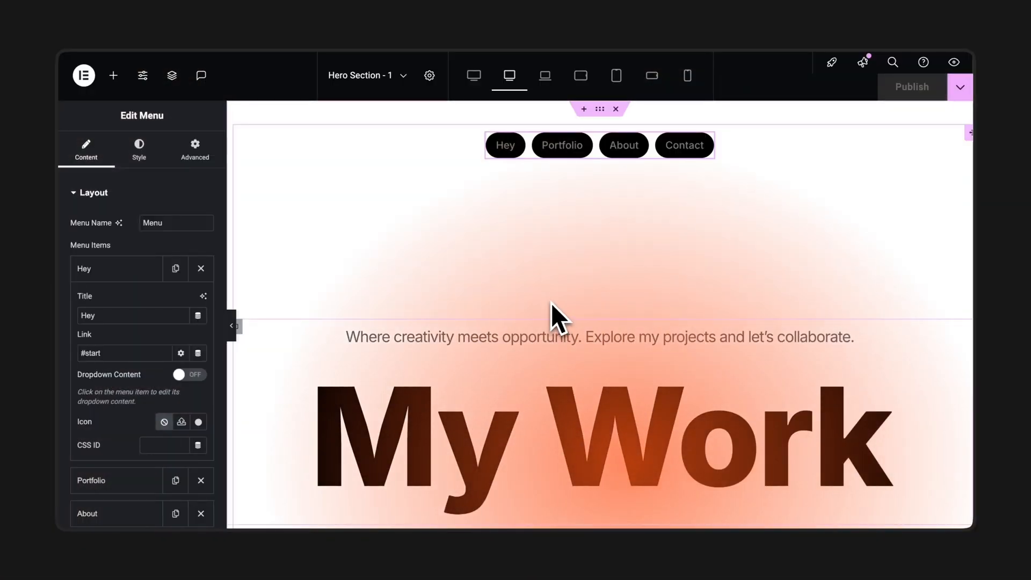
Select the gradient divider and switch the preview to Mobile Portrait to examine the hero layout.
{"action": "left_click", "coordinate": [552, 304]}
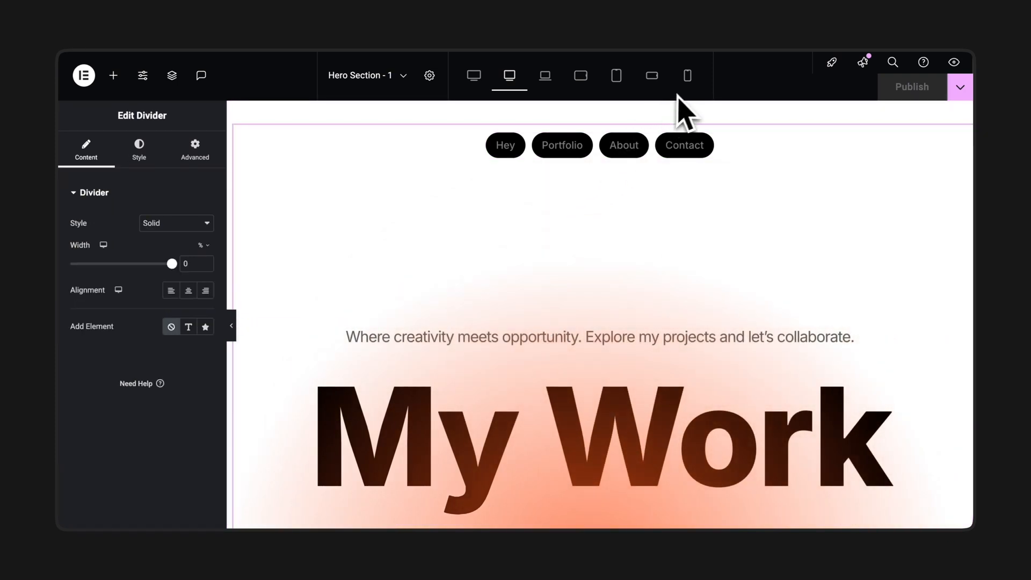
{"action": "left_click", "coordinate": [688, 76]}
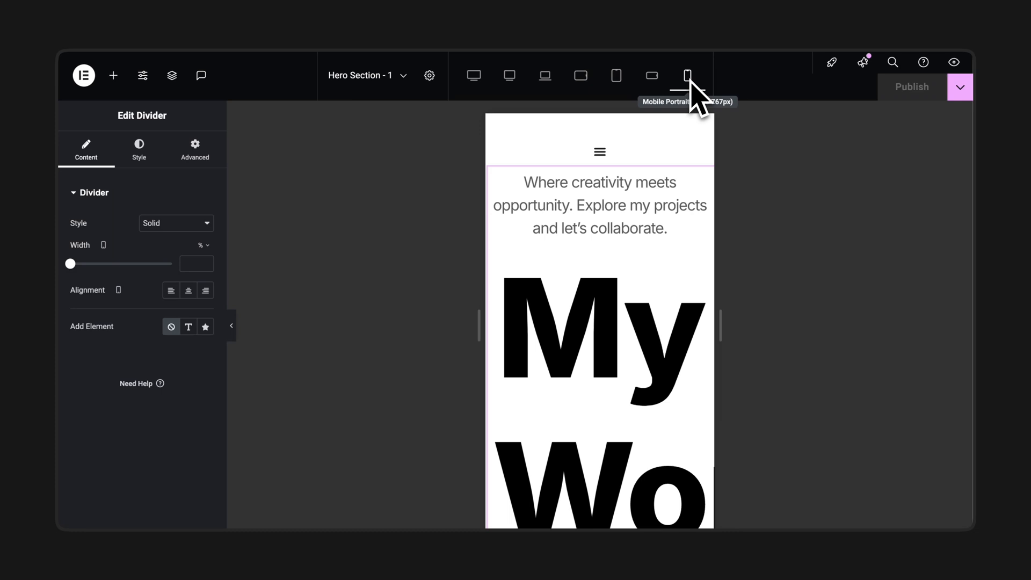
{"action": "scroll", "coordinate": [615, 293], "scroll_direction": "down", "scroll_amount": 1}
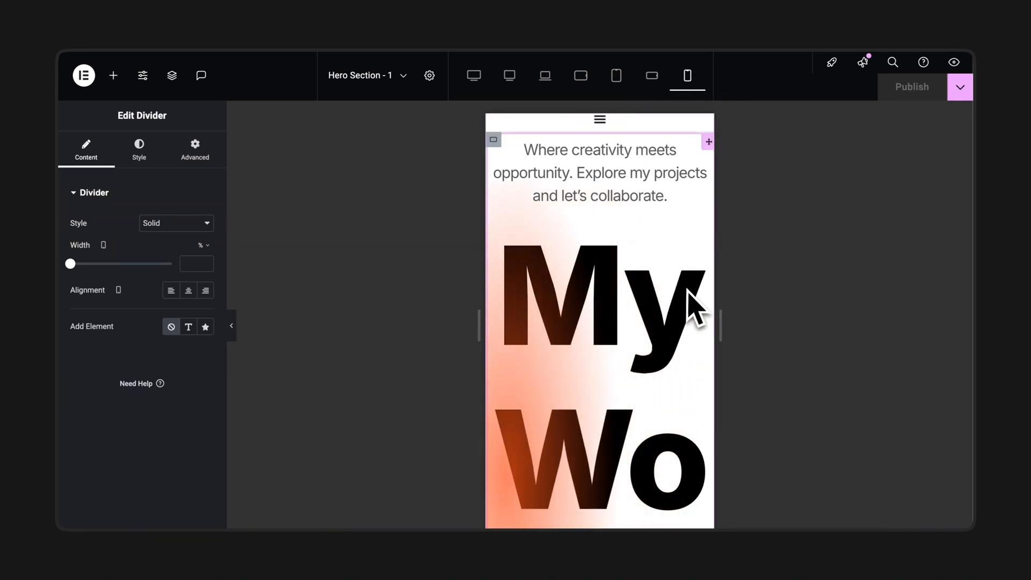
{"action": "scroll", "coordinate": [703, 306], "scroll_direction": "up", "scroll_amount": 1}
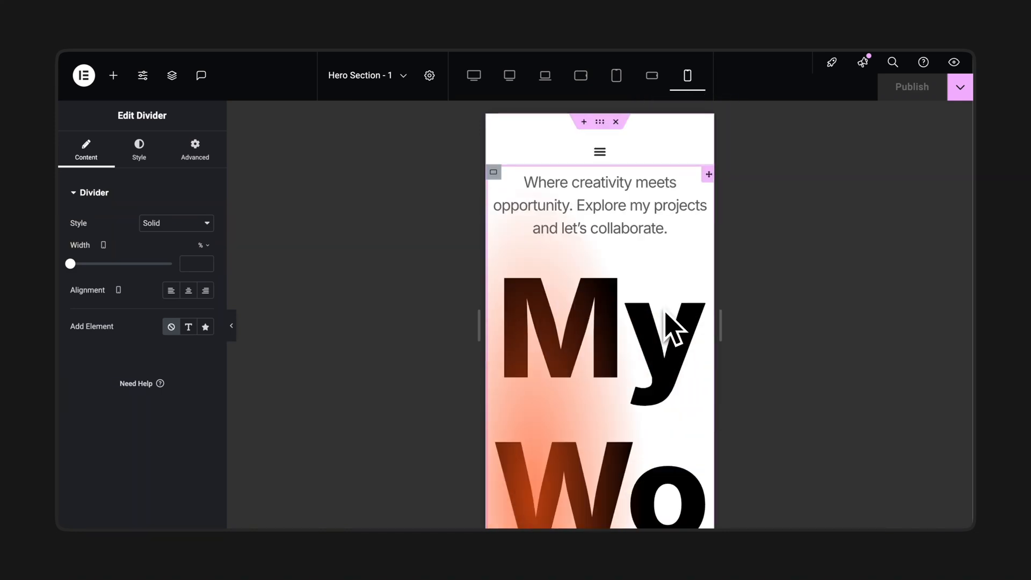
Set the "My Work" heading's typography size to 5.2 em for mobile portrait.
{"action": "left_click", "coordinate": [171, 75]}
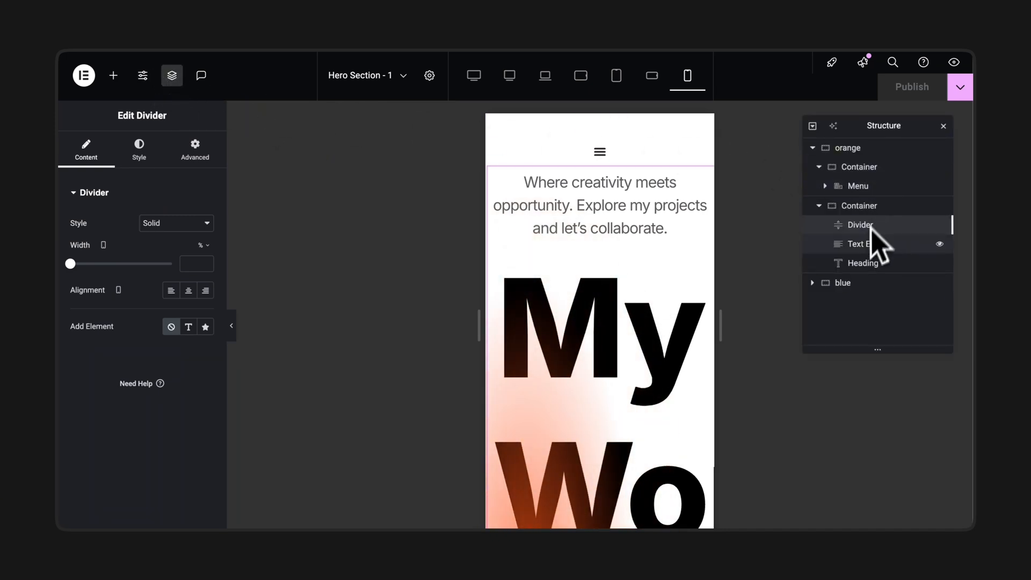
{"action": "left_click", "coordinate": [865, 260]}
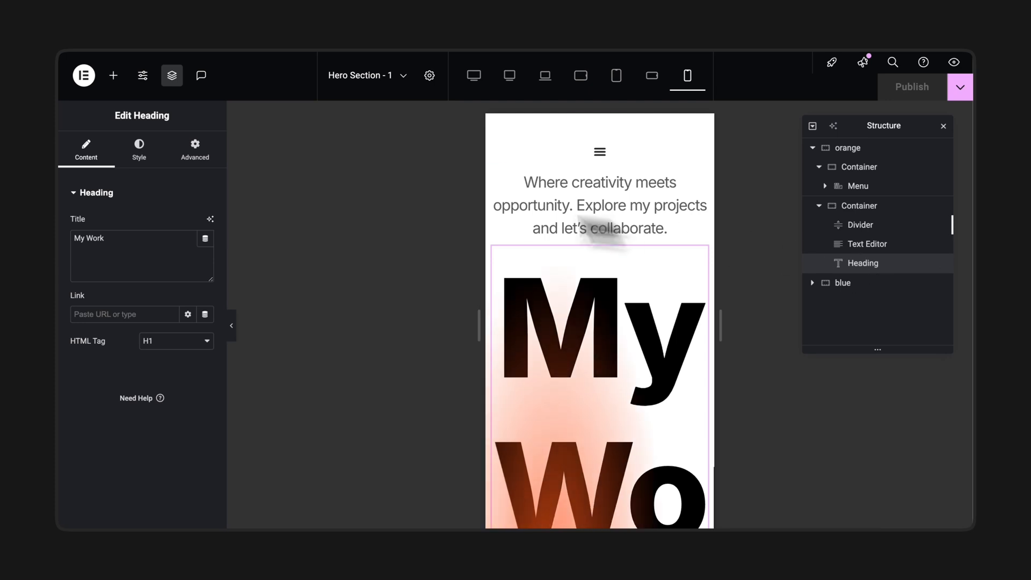
{"action": "left_click", "coordinate": [148, 158]}
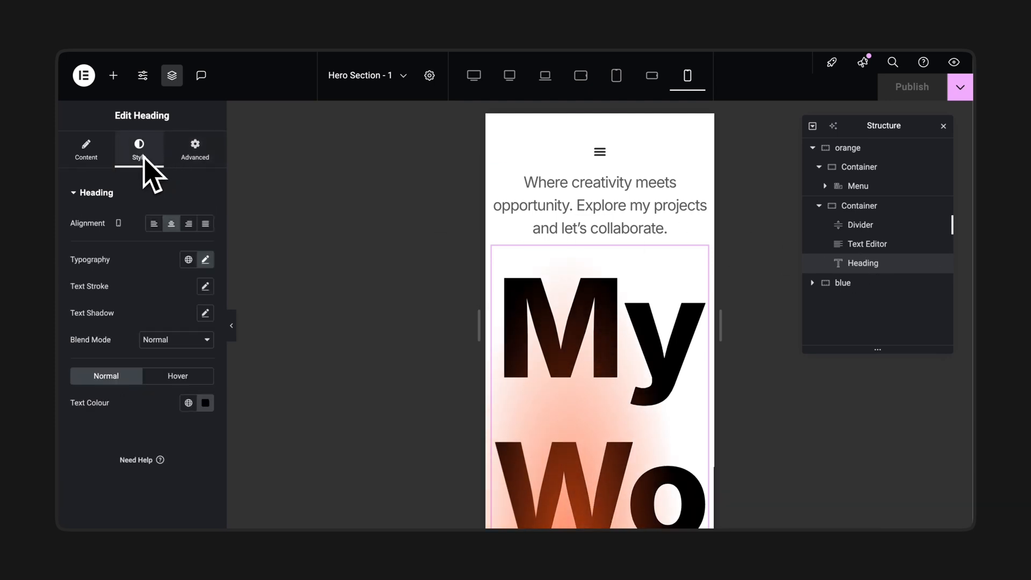
{"action": "left_click", "coordinate": [206, 258]}
{"action": "left_click_drag", "start_coordinate": [135, 359], "coordinate": [103, 363]}
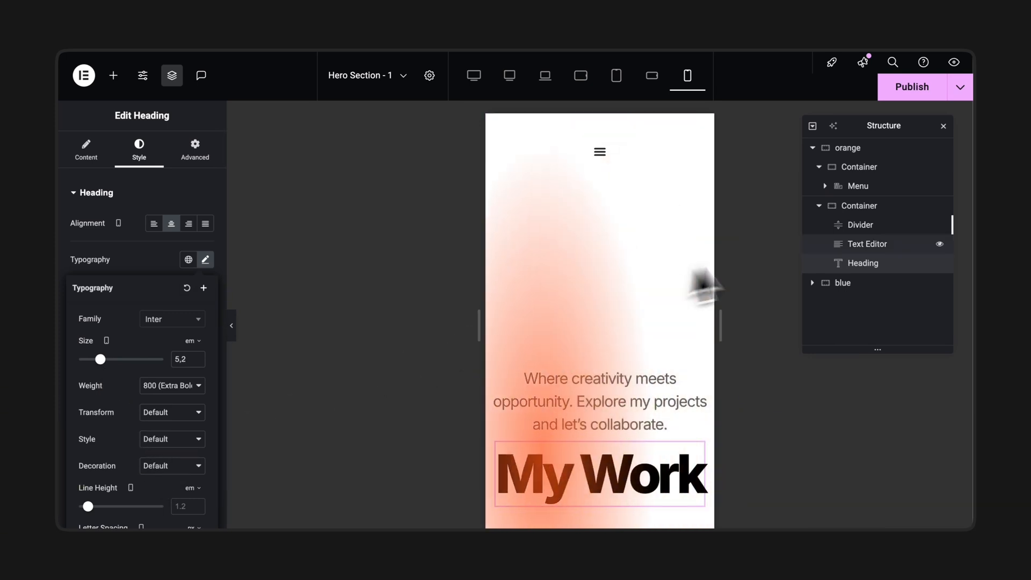
Set the intro paragraph's mobile typography to a 16 px size and a 21 px line height.
{"action": "left_click", "coordinate": [859, 244]}
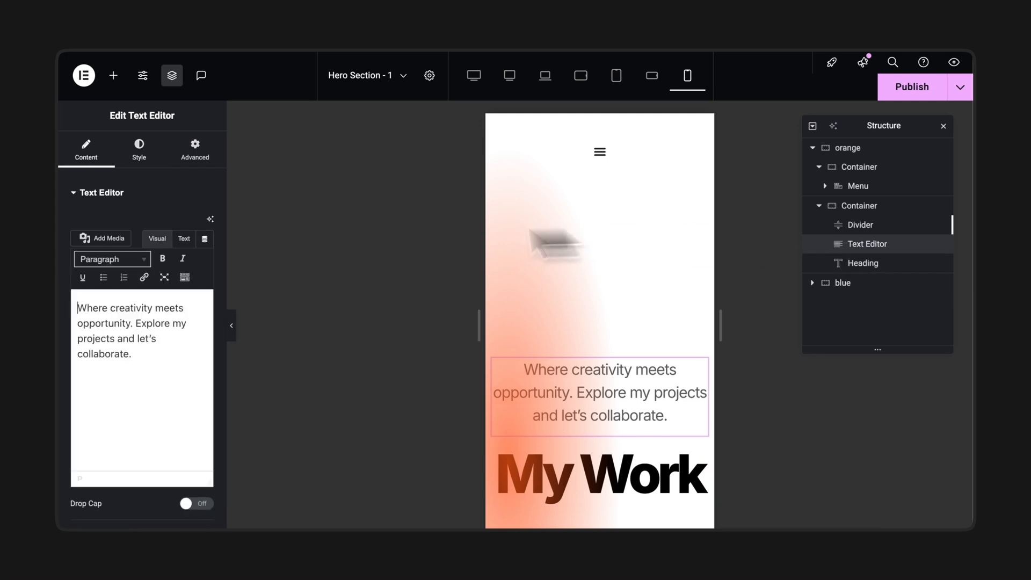
{"action": "left_click", "coordinate": [155, 158]}
{"action": "left_click", "coordinate": [205, 276]}
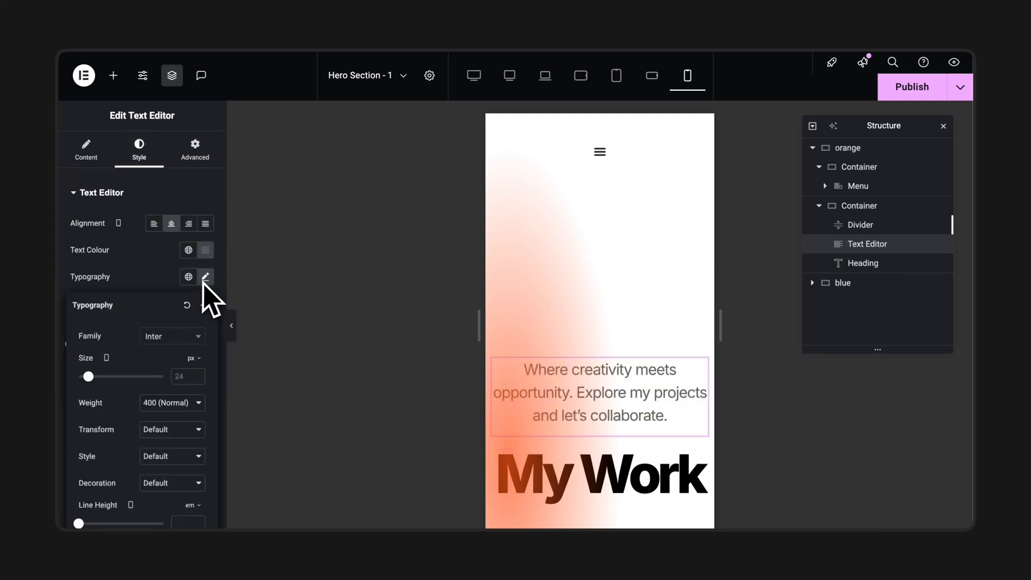
{"action": "left_click_drag", "start_coordinate": [95, 379], "coordinate": [85, 379]}
{"action": "scroll", "coordinate": [208, 396], "scroll_direction": "down", "scroll_amount": 1}
{"action": "left_click", "coordinate": [185, 451]}
{"action": "type", "text": "1"}
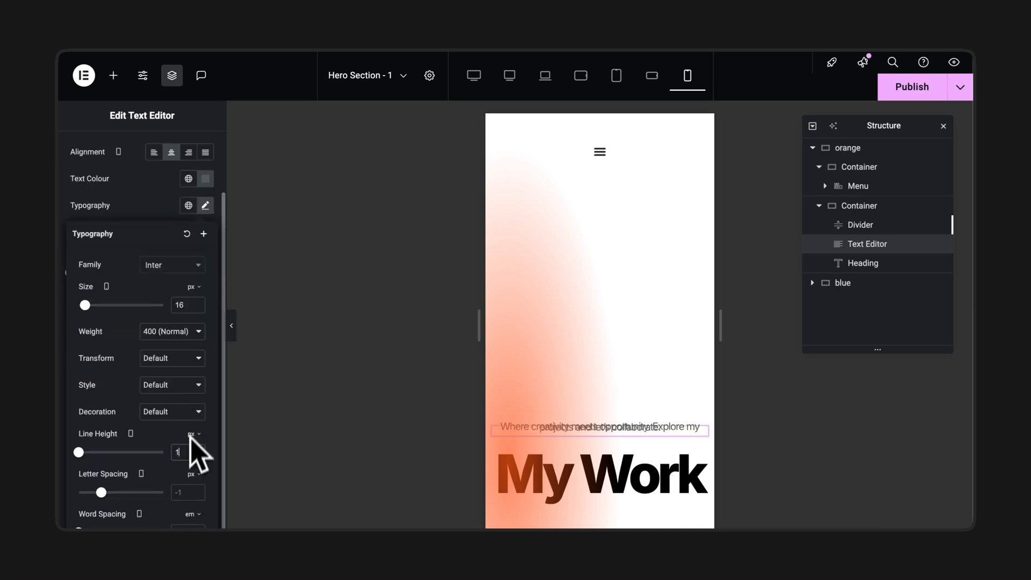
{"action": "type", "text": "8"}
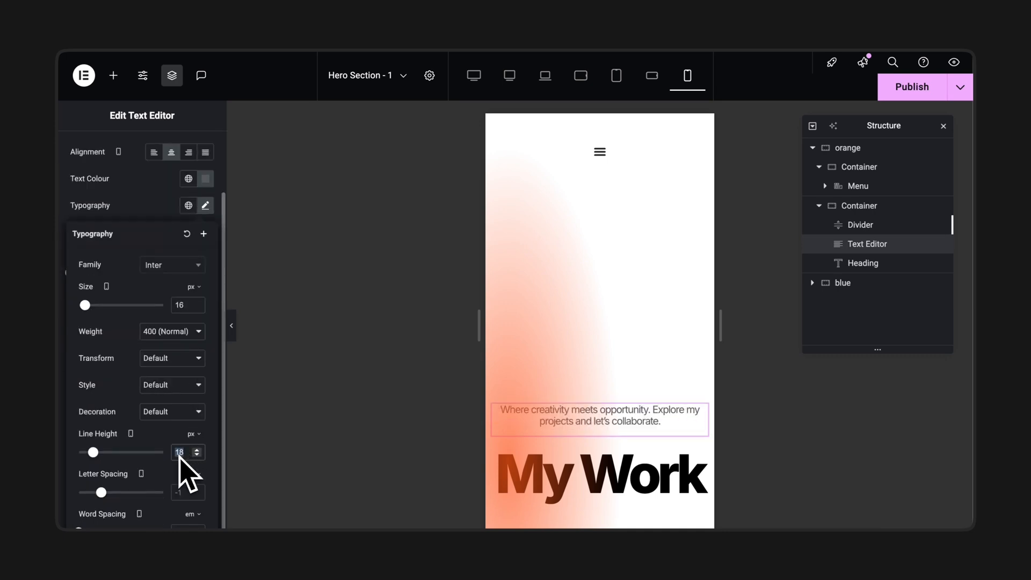
{"action": "type", "text": "21"}
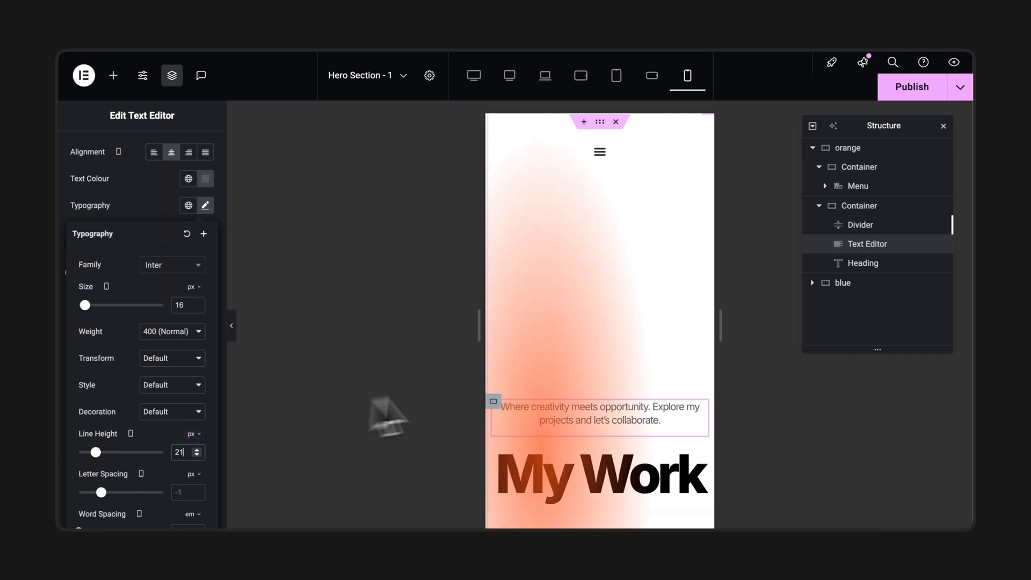
Reduce the mobile gap between the intro paragraph and the heading in their inner container.
{"action": "scroll", "coordinate": [520, 387], "scroll_direction": "down", "scroll_amount": 1}
{"action": "left_click", "coordinate": [499, 387]}
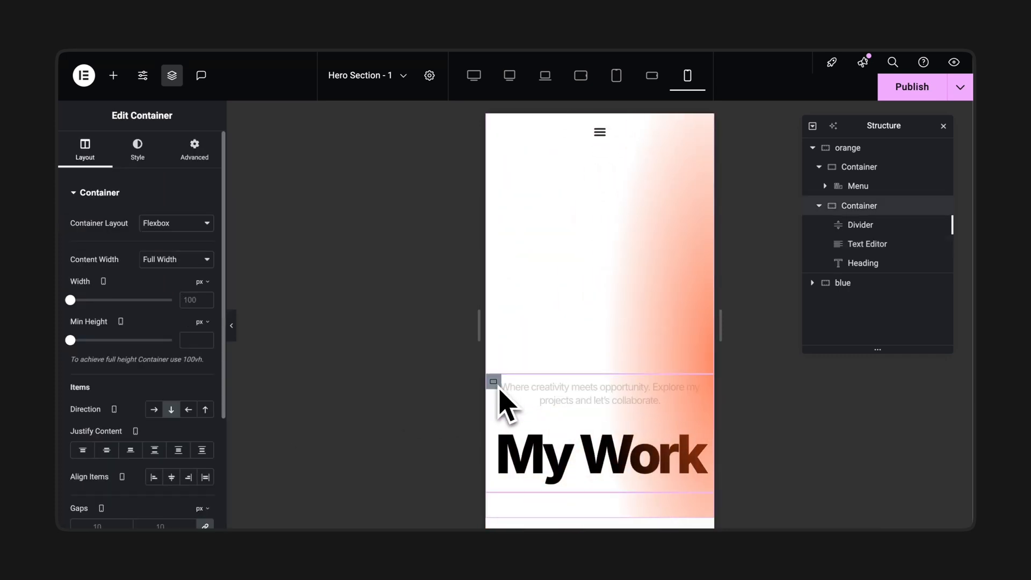
{"action": "scroll", "coordinate": [193, 456], "scroll_direction": "down", "scroll_amount": 3}
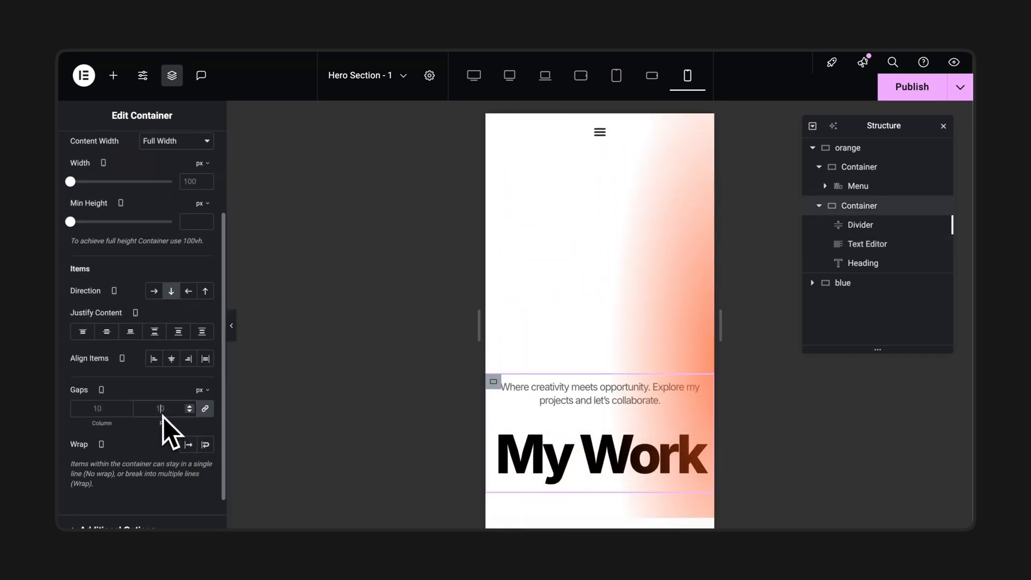
{"action": "left_click", "coordinate": [525, 435]}
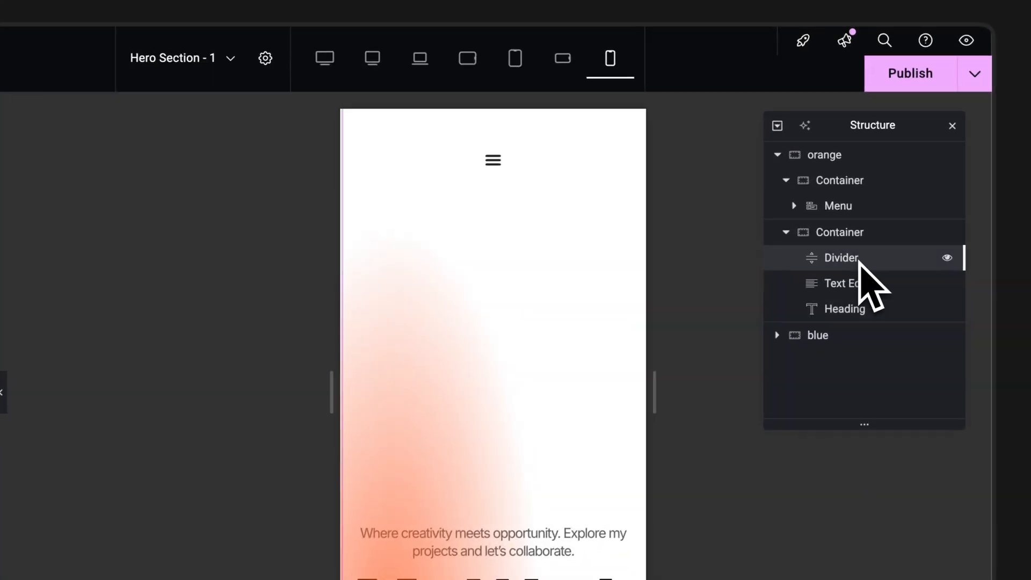
Try a gap of 300 on the gradient divider for mobile and return it to 500.
{"action": "left_click", "coordinate": [870, 236]}
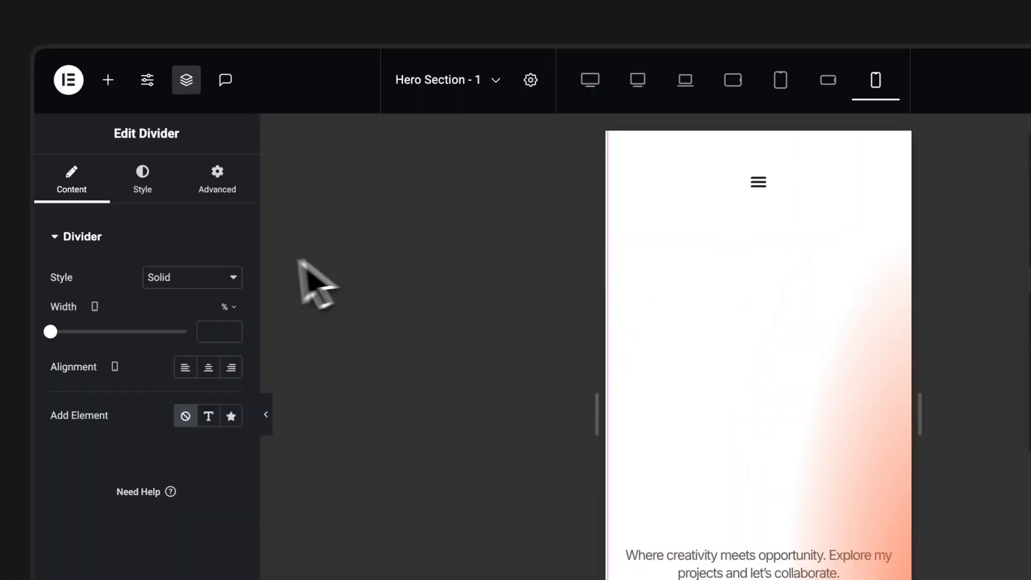
{"action": "left_click", "coordinate": [142, 178]}
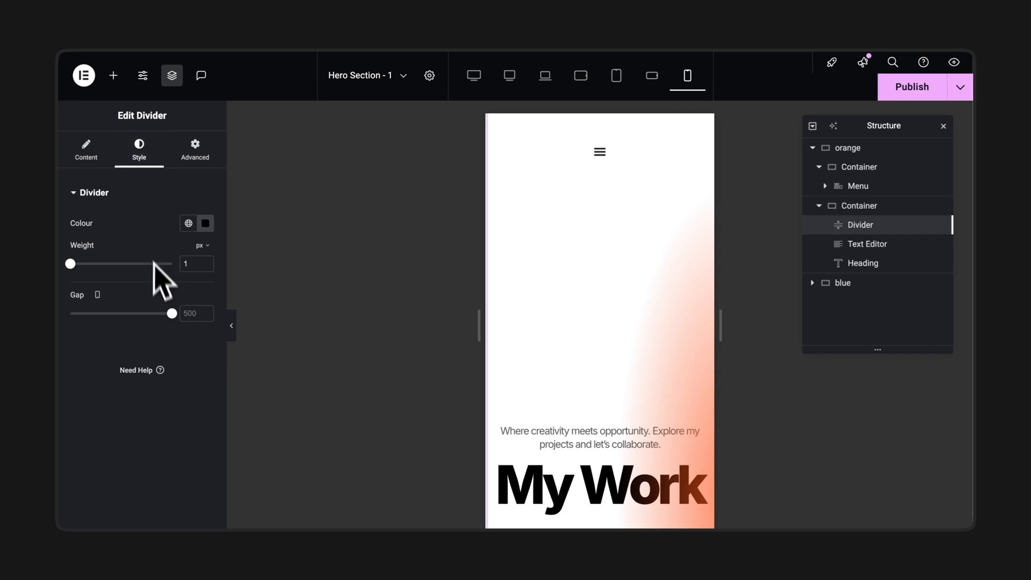
{"action": "left_click", "coordinate": [192, 313]}
{"action": "type", "text": "300"}
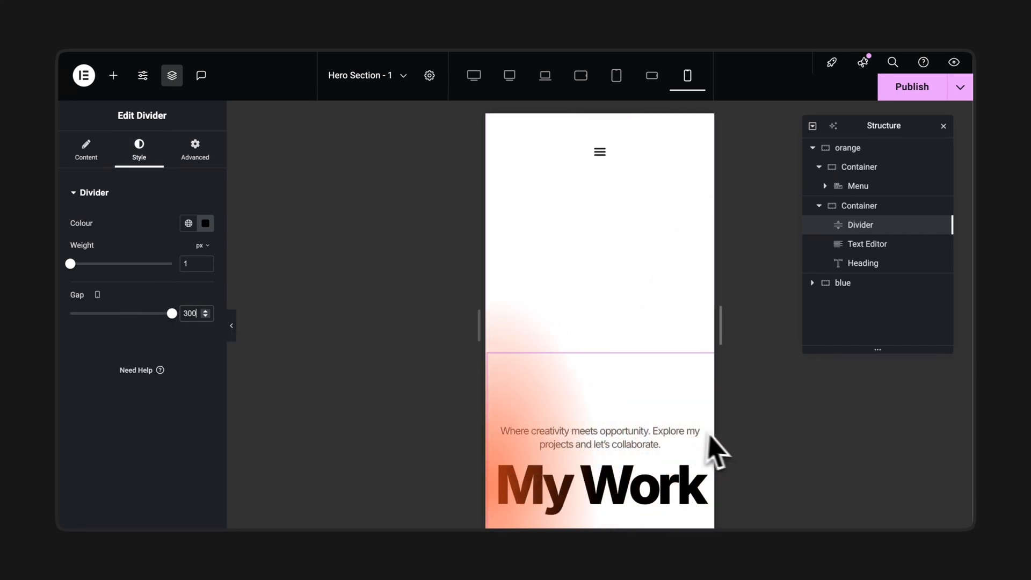
{"action": "type", "text": "5"}
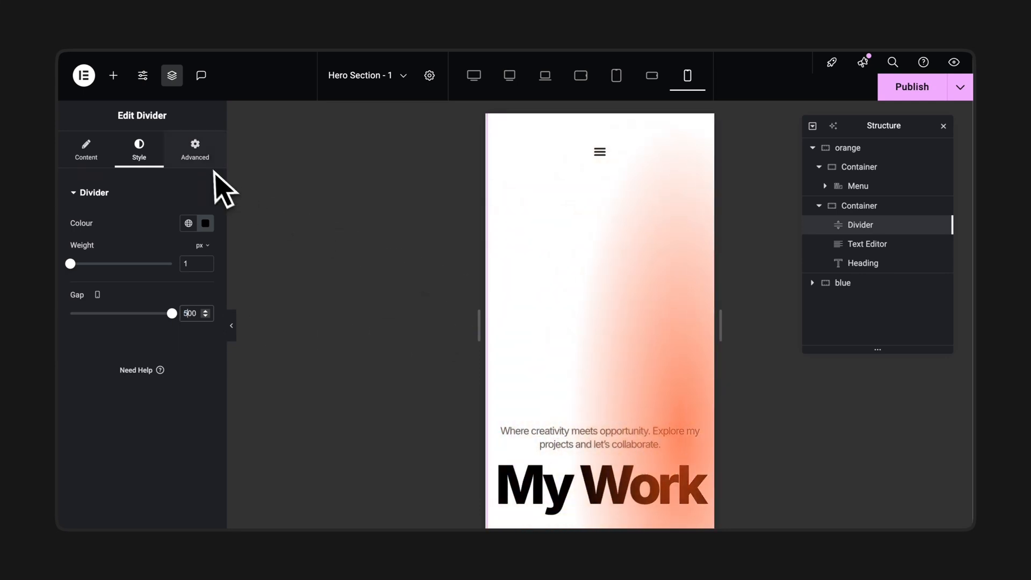
Set the divider's mobile custom width to 100%, its horizontal offset to -51 vw and its bottom-aligned vertical offset to -23 vh.
{"action": "left_click", "coordinate": [207, 156]}
{"action": "left_click_drag", "start_coordinate": [173, 363], "coordinate": [192, 365]}
{"action": "scroll", "coordinate": [209, 376], "scroll_direction": "down", "scroll_amount": 7}
{"action": "left_click_drag", "start_coordinate": [109, 384], "coordinate": [116, 383]}
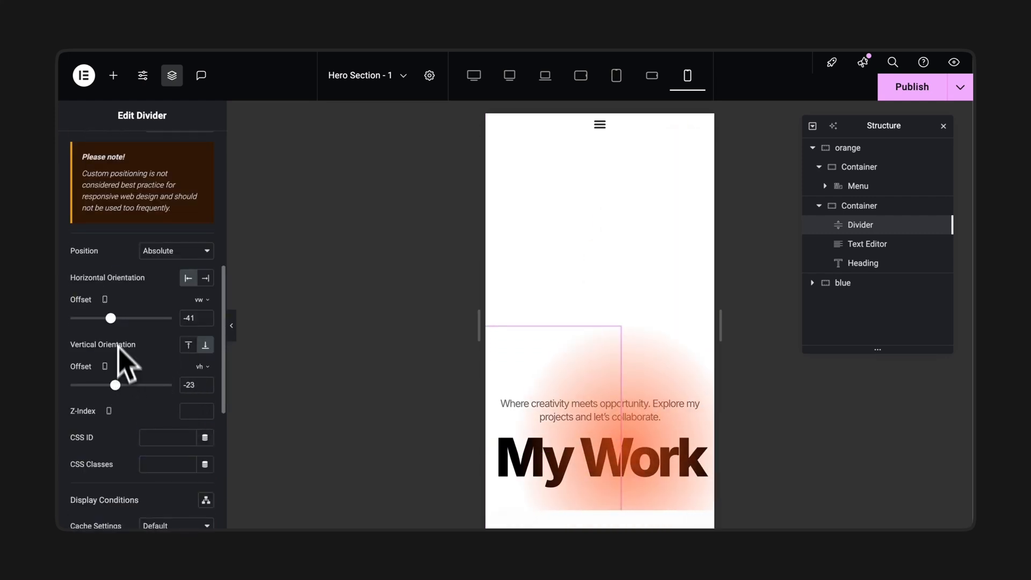
{"action": "left_click_drag", "start_coordinate": [110, 316], "coordinate": [108, 314]}
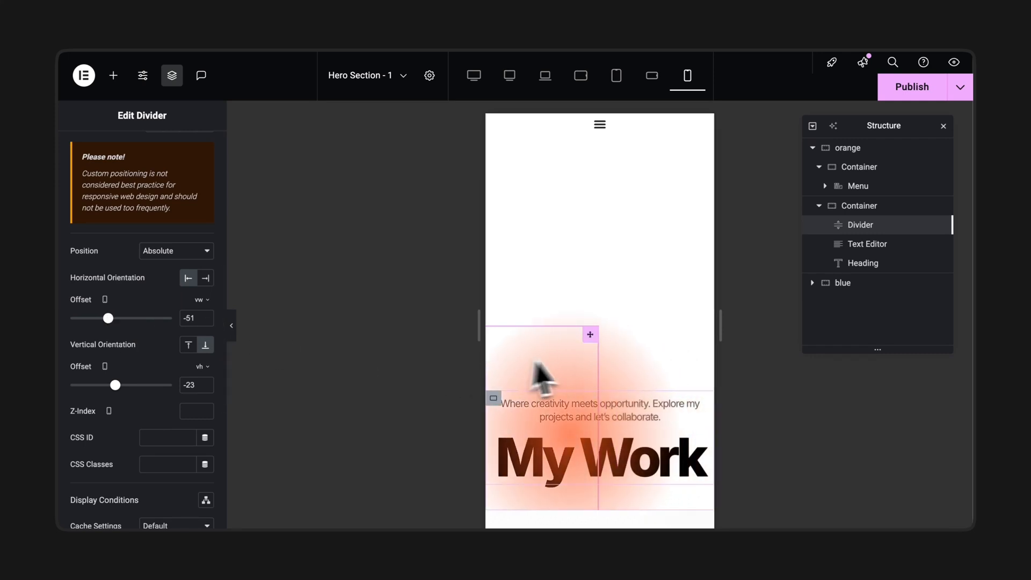
{"action": "scroll", "coordinate": [585, 356], "scroll_direction": "up", "scroll_amount": 1}
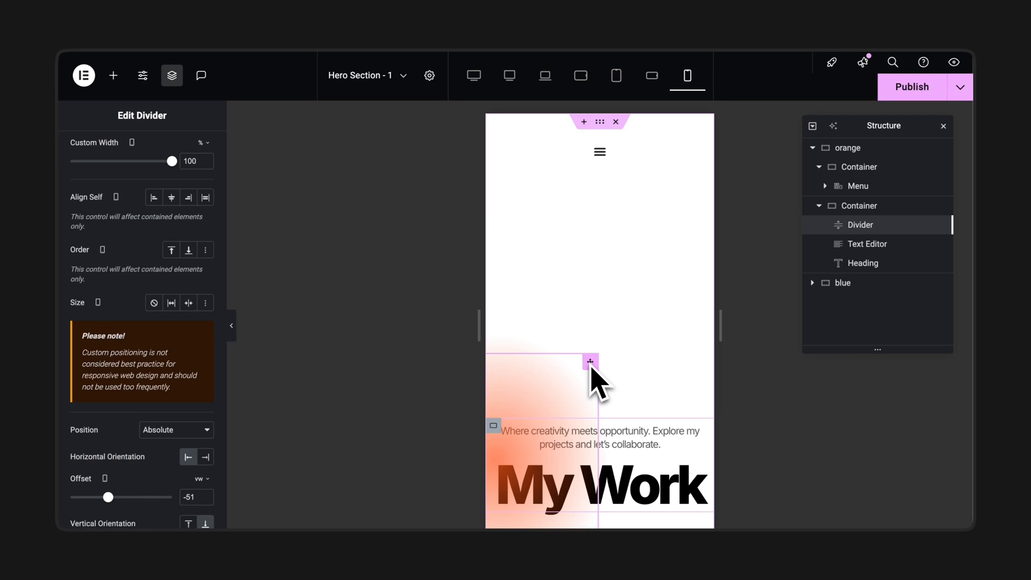
Rename the divider as "Divider desktop" and create a duplicate named "Divider mobile".
{"action": "double_click", "coordinate": [875, 225]}
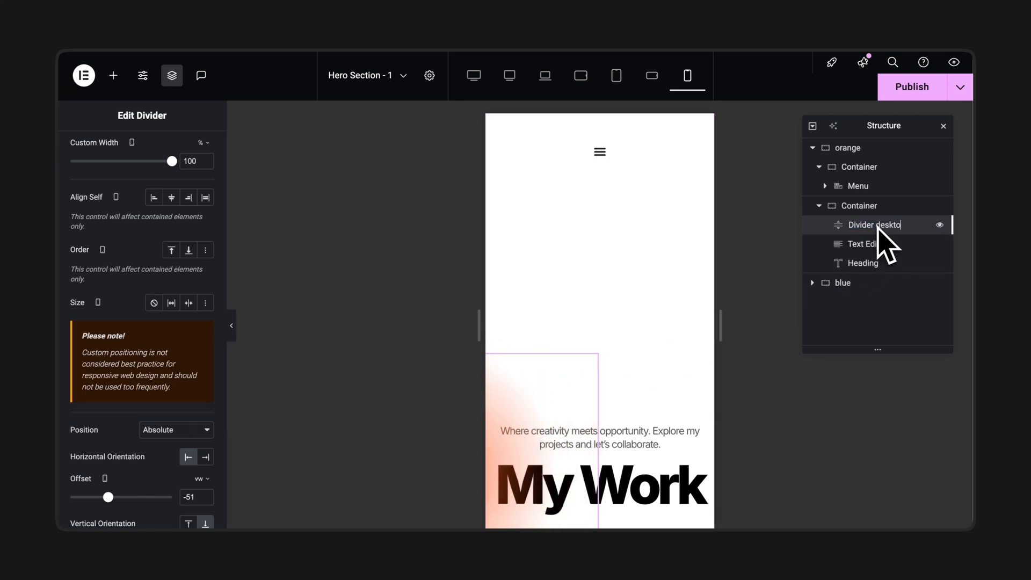
{"action": "key", "text": "Return"}
{"action": "right_click", "coordinate": [862, 227]}
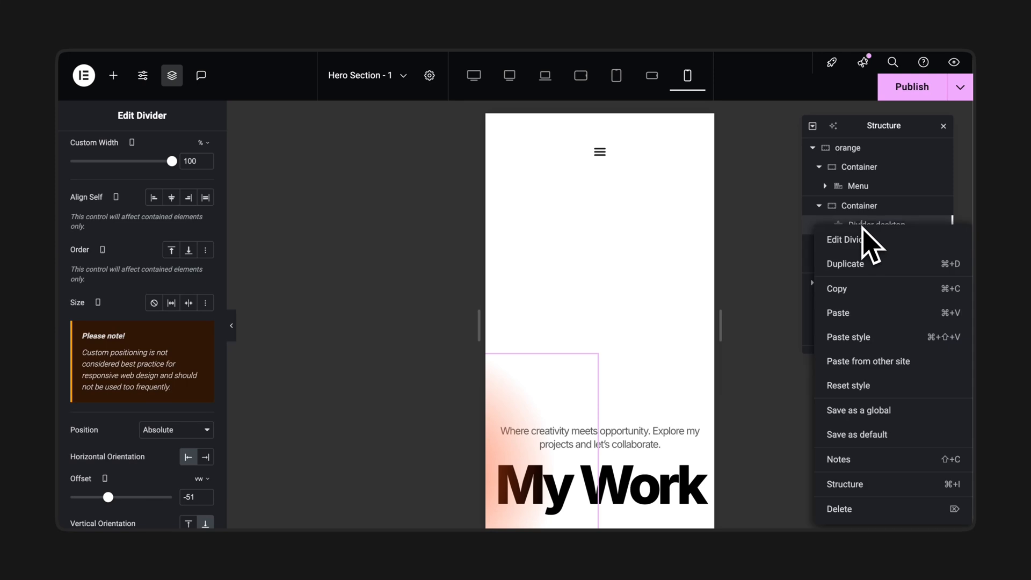
{"action": "left_click", "coordinate": [864, 263]}
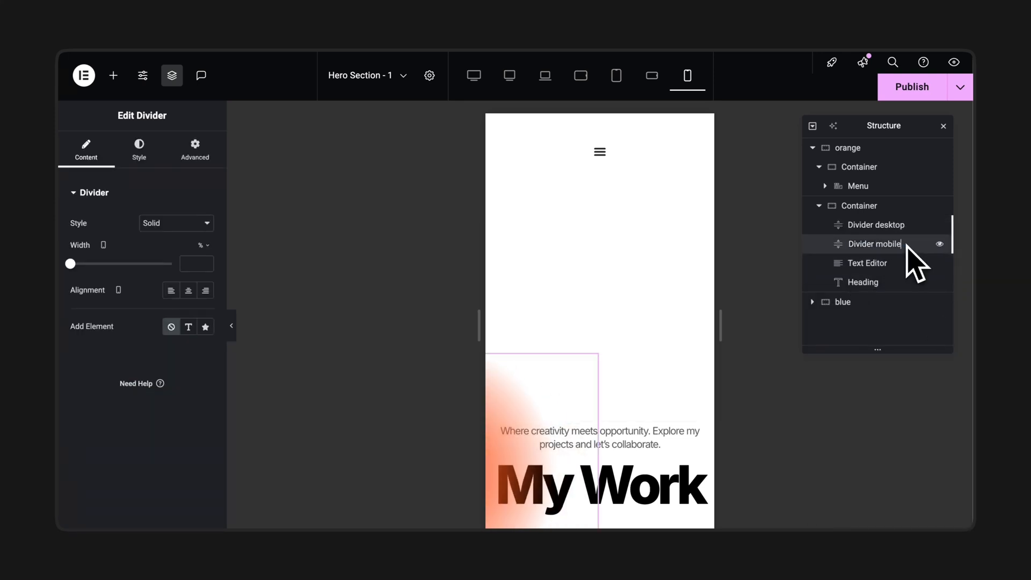
Hide the "Divider desktop" element on the mobile landscape and mobile portrait breakpoints.
{"action": "left_click", "coordinate": [903, 231]}
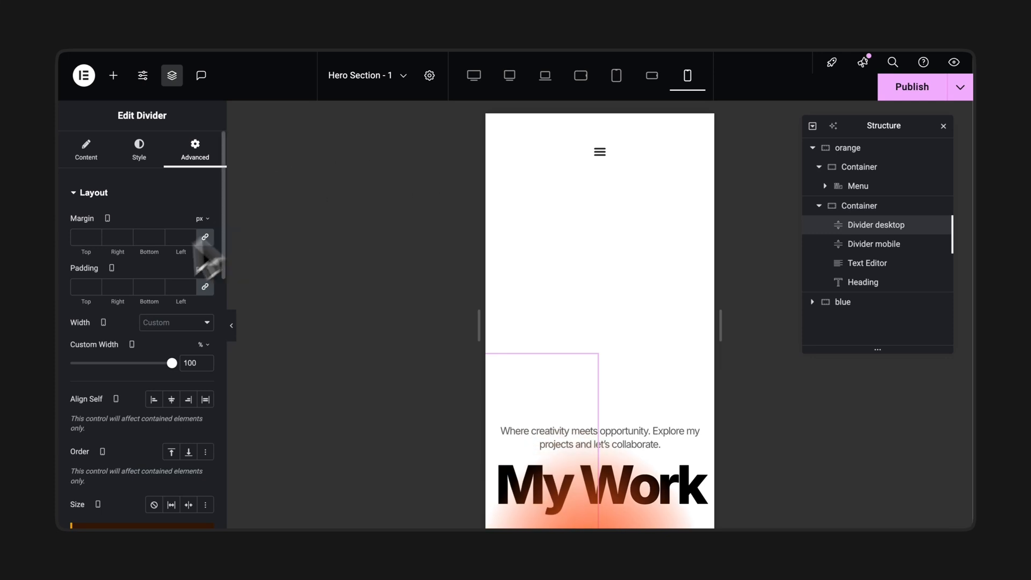
{"action": "scroll", "coordinate": [123, 317], "scroll_direction": "down", "scroll_amount": 8}
{"action": "scroll", "coordinate": [145, 430], "scroll_direction": "down", "scroll_amount": 3}
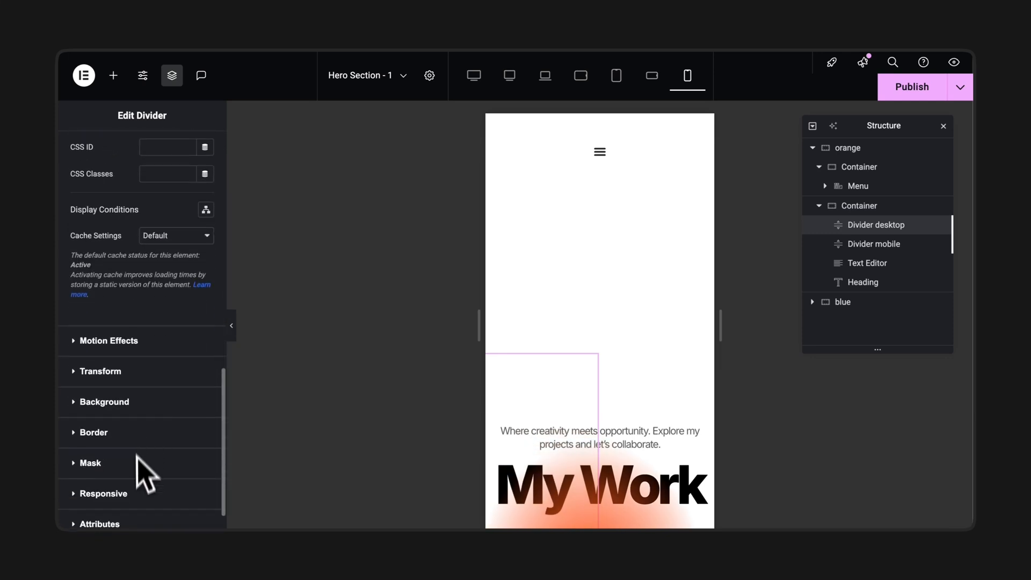
{"action": "left_click", "coordinate": [136, 493]}
{"action": "scroll", "coordinate": [156, 471], "scroll_direction": "down", "scroll_amount": 5}
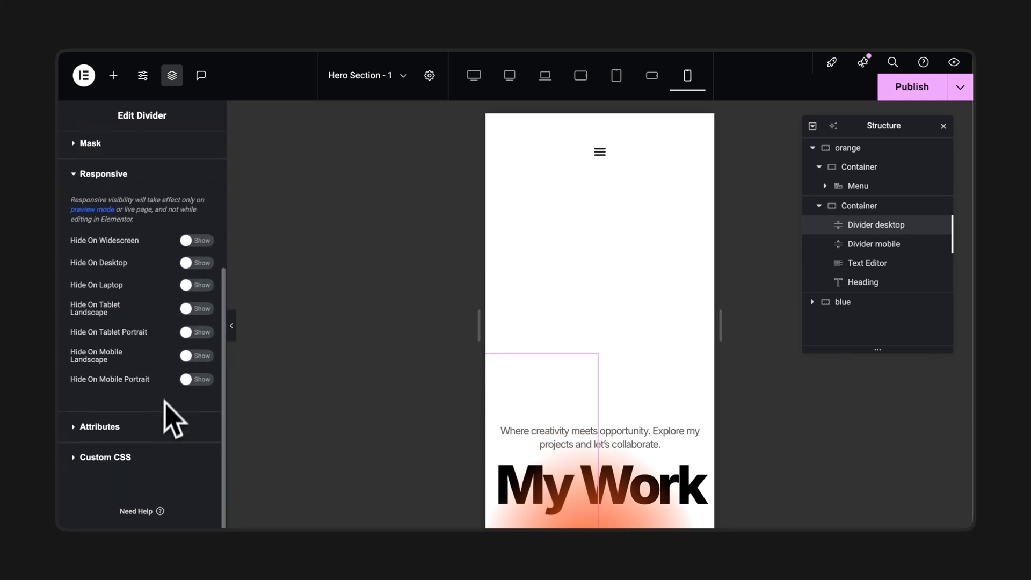
{"action": "left_click", "coordinate": [189, 380]}
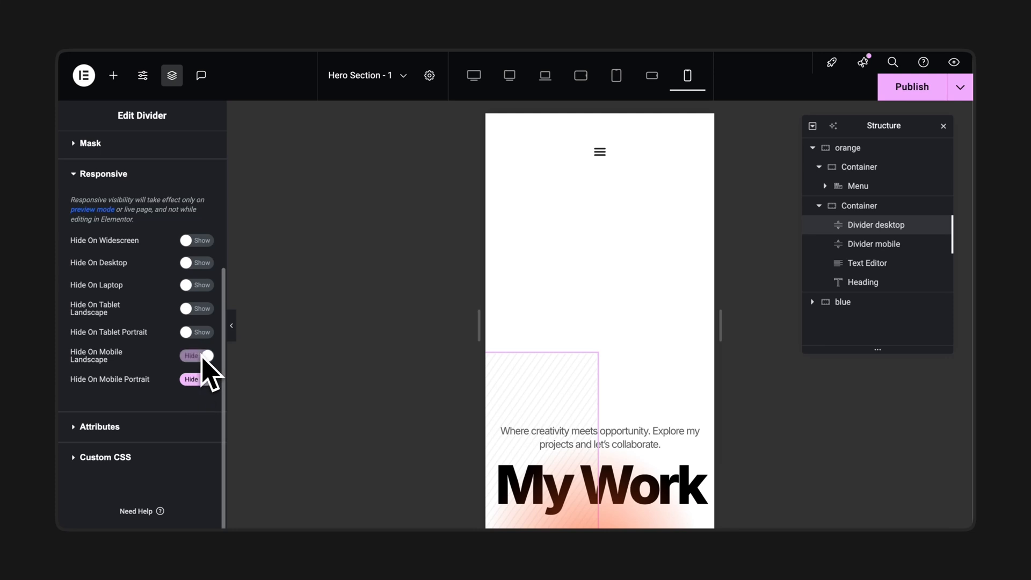
Hide the "Divider mobile" element on widescreen, desktop, laptop, tablet landscape and tablet portrait.
{"action": "left_click", "coordinate": [881, 245]}
{"action": "left_click", "coordinate": [203, 161]}
{"action": "scroll", "coordinate": [161, 322], "scroll_direction": "down", "scroll_amount": 5}
{"action": "scroll", "coordinate": [157, 334], "scroll_direction": "down", "scroll_amount": 10}
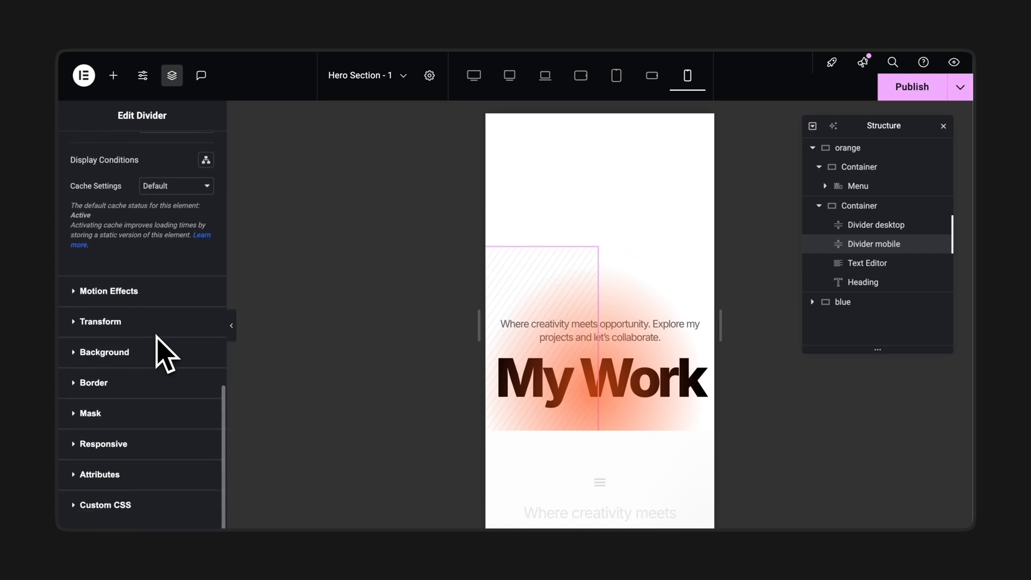
{"action": "left_click", "coordinate": [156, 445]}
{"action": "scroll", "coordinate": [159, 467], "scroll_direction": "down", "scroll_amount": 4}
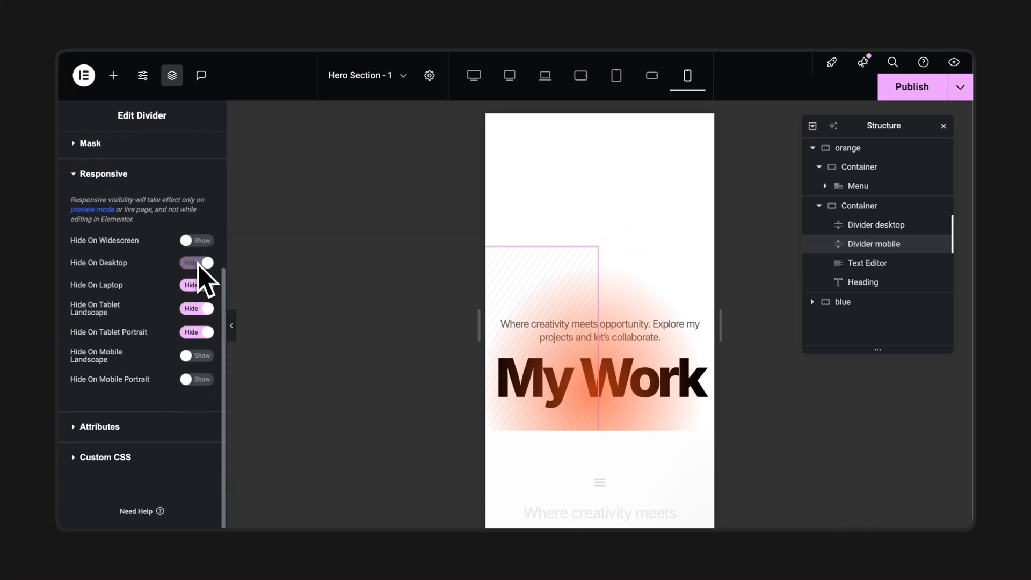
{"action": "left_click", "coordinate": [198, 241]}
Turn off the mouse effects in the motion settings of "Divider mobile".
{"action": "scroll", "coordinate": [198, 242], "scroll_direction": "up", "scroll_amount": 4}
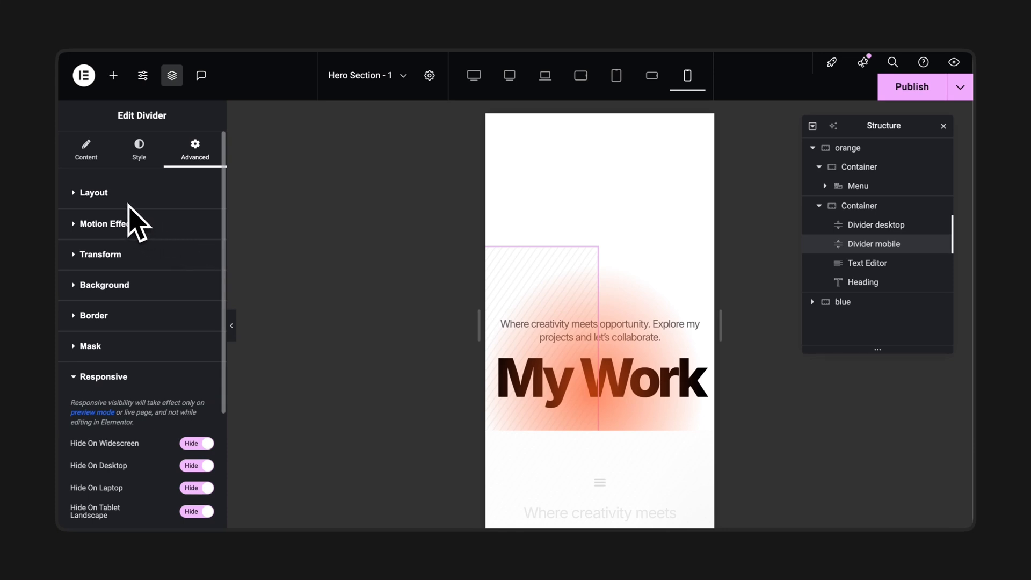
{"action": "left_click", "coordinate": [130, 225]}
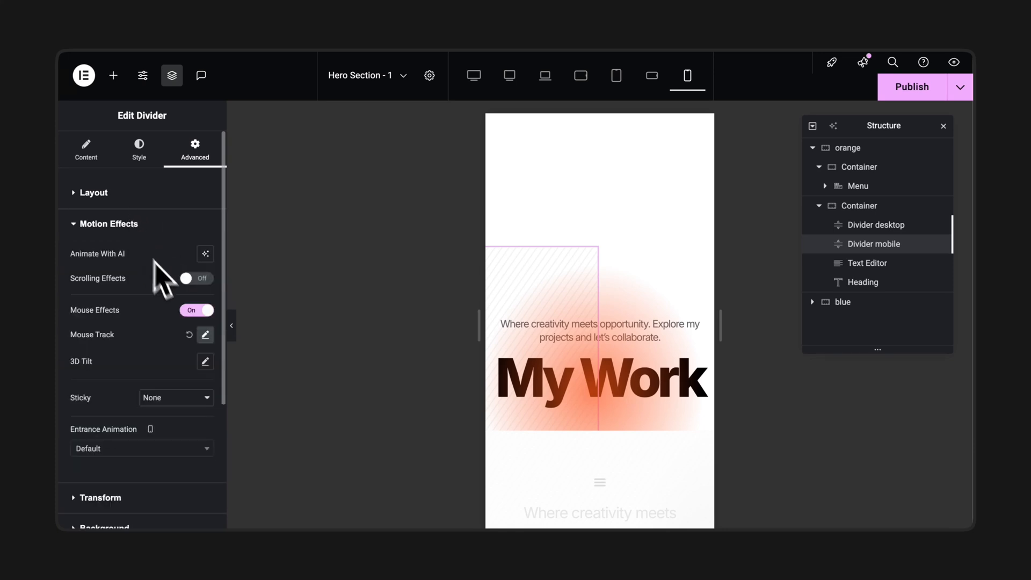
{"action": "left_click", "coordinate": [199, 311]}
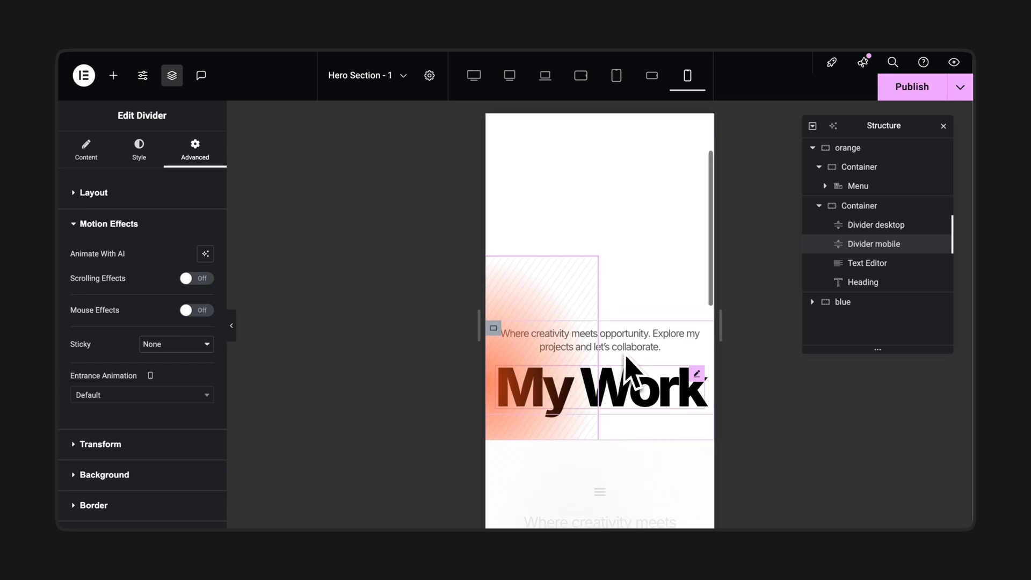
Set the "Divider mobile" horizontal offset to -3 vw, increase its bottom-aligned vertical offset, set its gap to 150, and preview the mobile layout.
{"action": "left_click", "coordinate": [94, 202]}
{"action": "scroll", "coordinate": [116, 285], "scroll_direction": "down", "scroll_amount": 2}
{"action": "scroll", "coordinate": [124, 303], "scroll_direction": "down", "scroll_amount": 5}
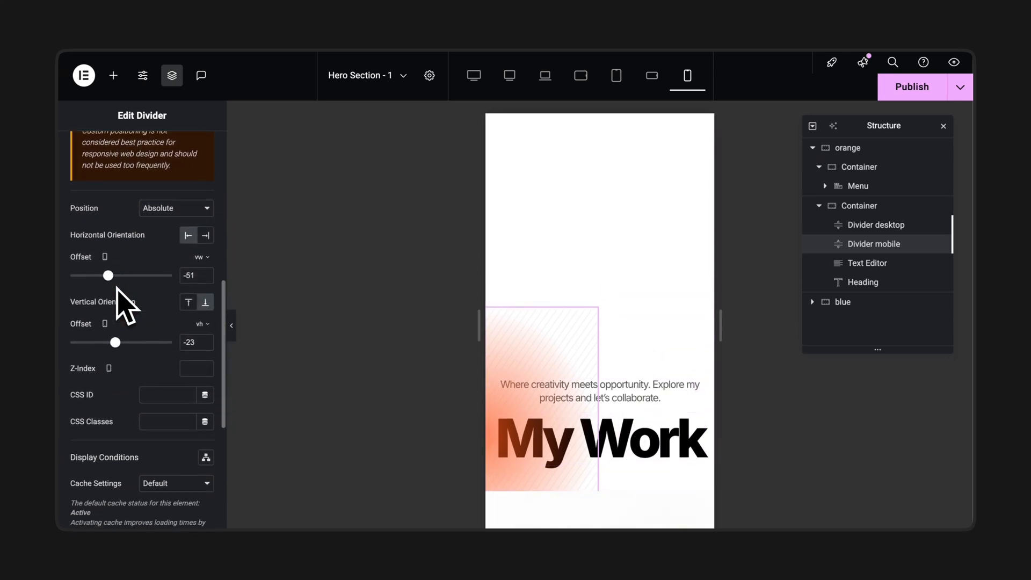
{"action": "left_click_drag", "start_coordinate": [111, 279], "coordinate": [124, 278]}
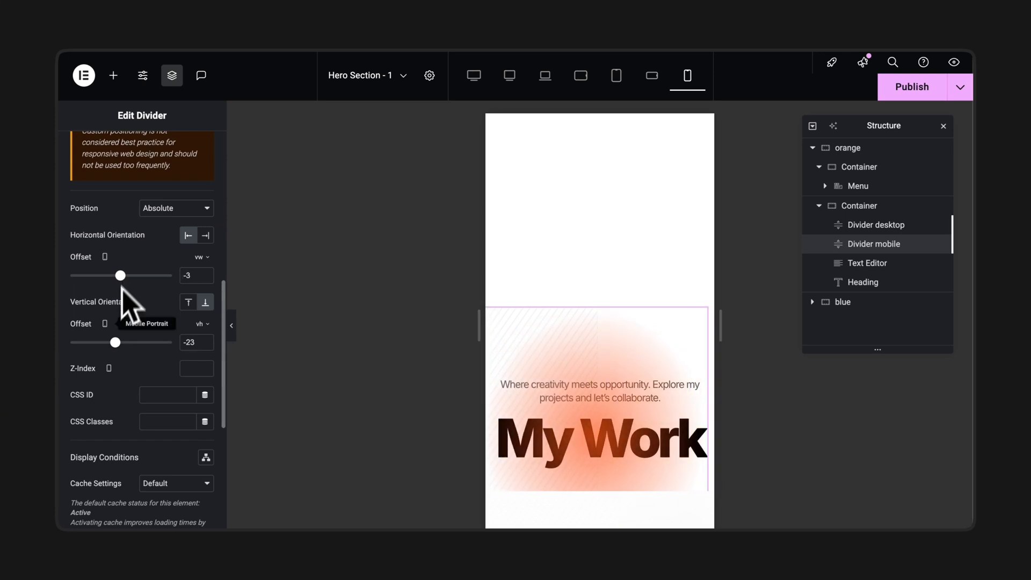
{"action": "left_click_drag", "start_coordinate": [114, 346], "coordinate": [119, 345]}
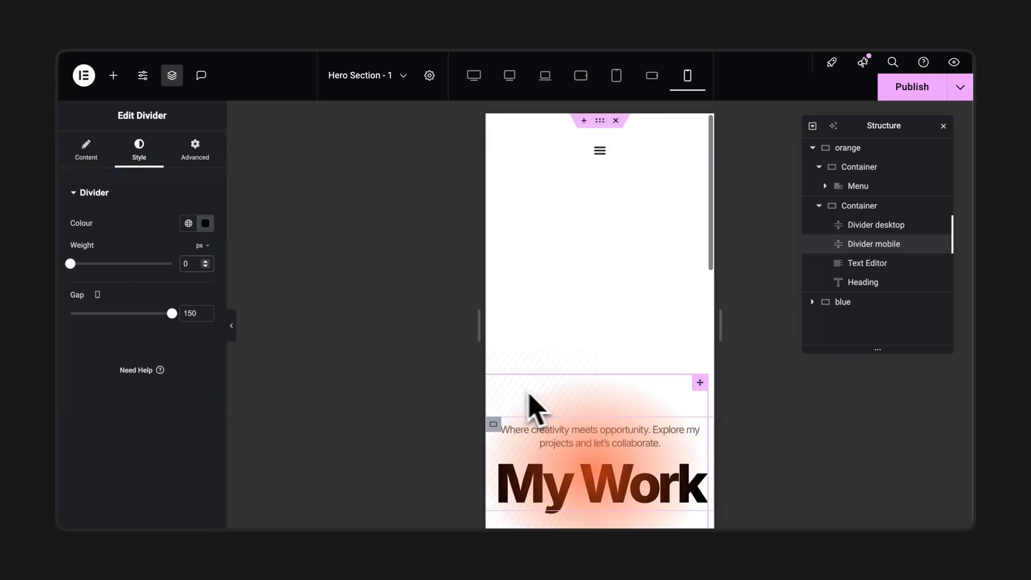
{"action": "scroll", "coordinate": [542, 383], "scroll_direction": "down", "scroll_amount": 1}
{"action": "scroll", "coordinate": [595, 338], "scroll_direction": "up", "scroll_amount": 1}
{"action": "left_click", "coordinate": [233, 324]}
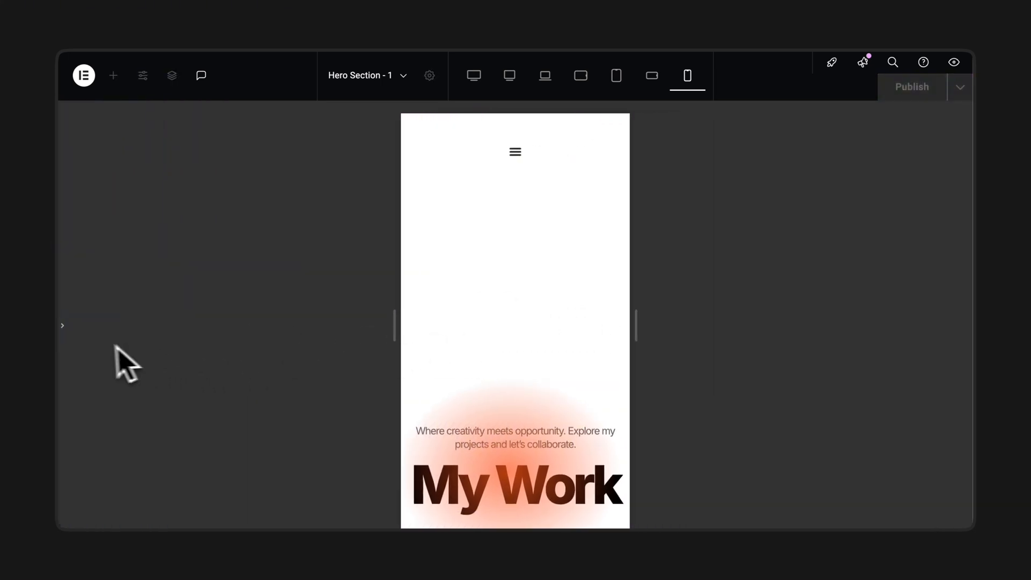
{"action": "left_click", "coordinate": [63, 327]}
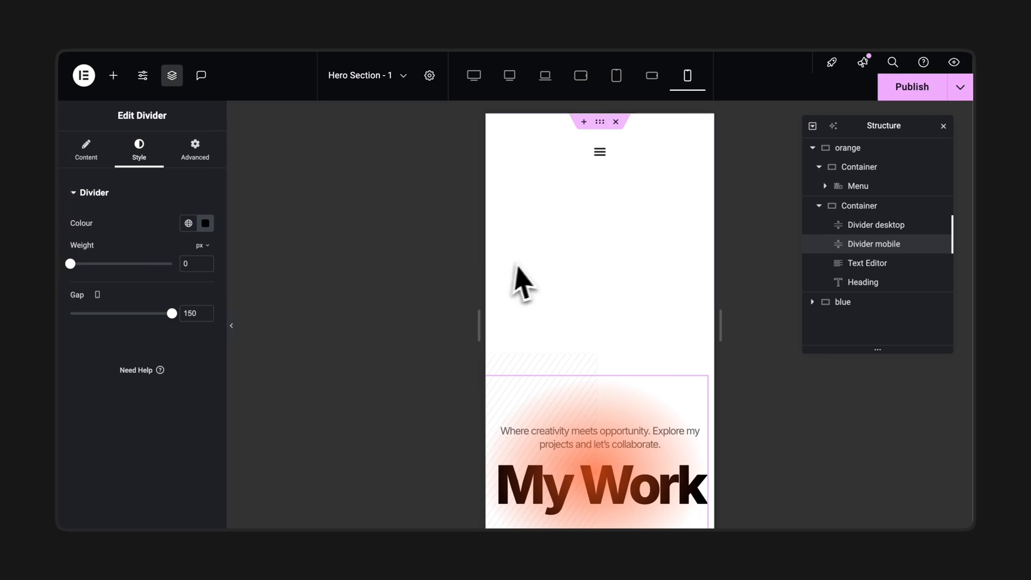
Set the menu's breakpoint to None in its additional settings so the pill items replace the hamburger toggle on mobile.
{"action": "left_click", "coordinate": [595, 274]}
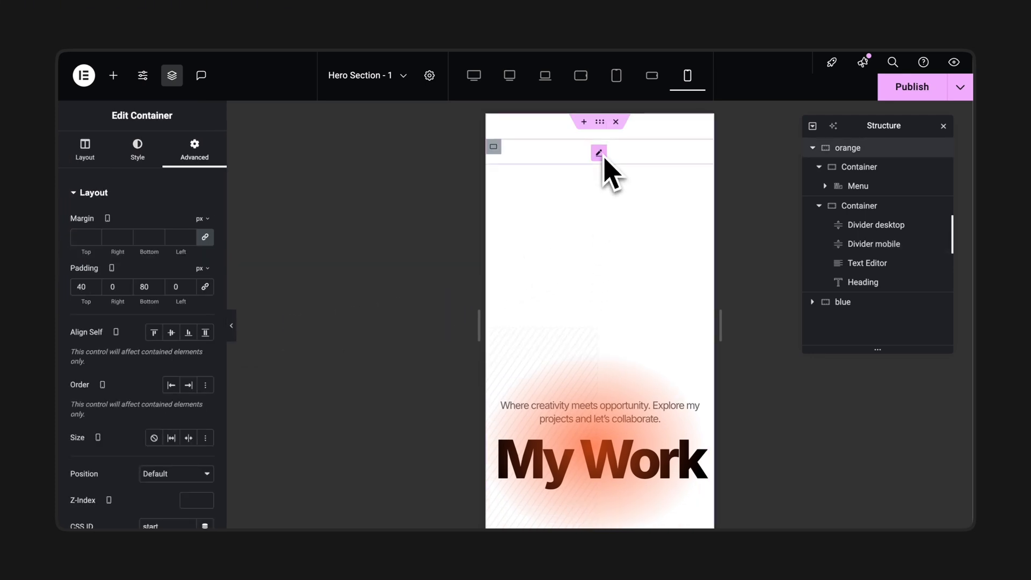
{"action": "left_click", "coordinate": [600, 154]}
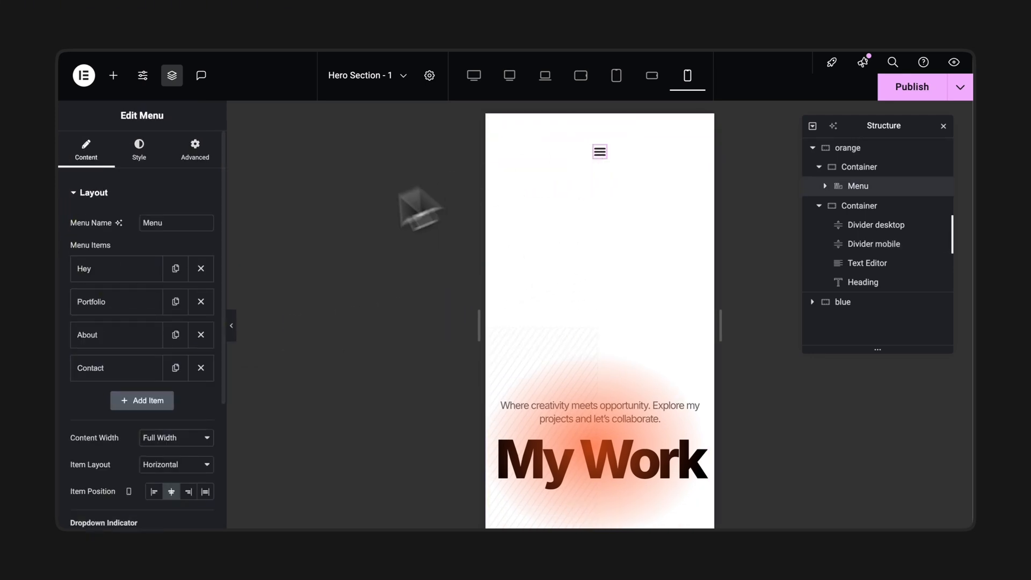
{"action": "scroll", "coordinate": [166, 352], "scroll_direction": "down", "scroll_amount": 4}
{"action": "left_click", "coordinate": [153, 456]}
{"action": "left_click", "coordinate": [174, 368]}
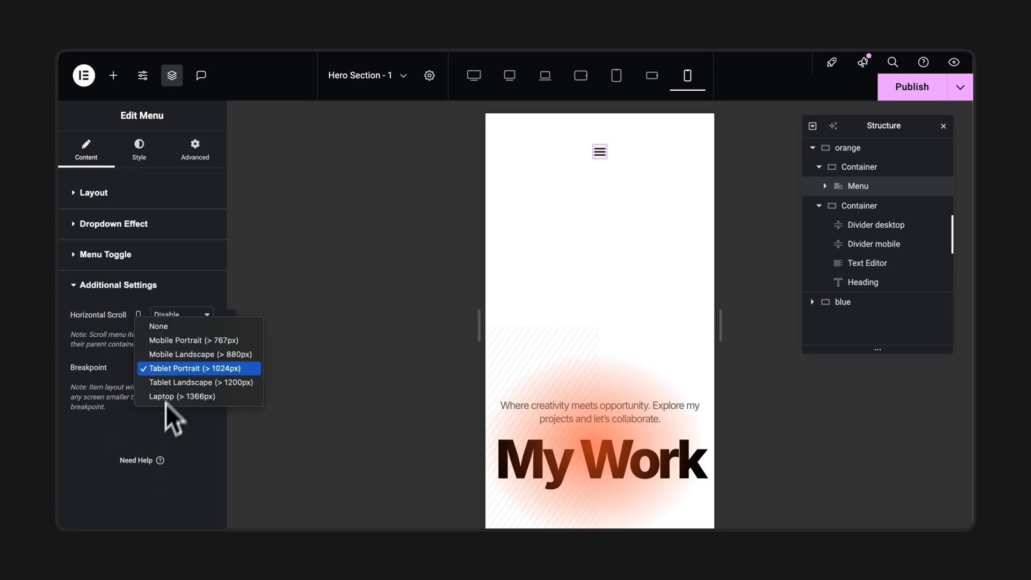
{"action": "left_click", "coordinate": [172, 327]}
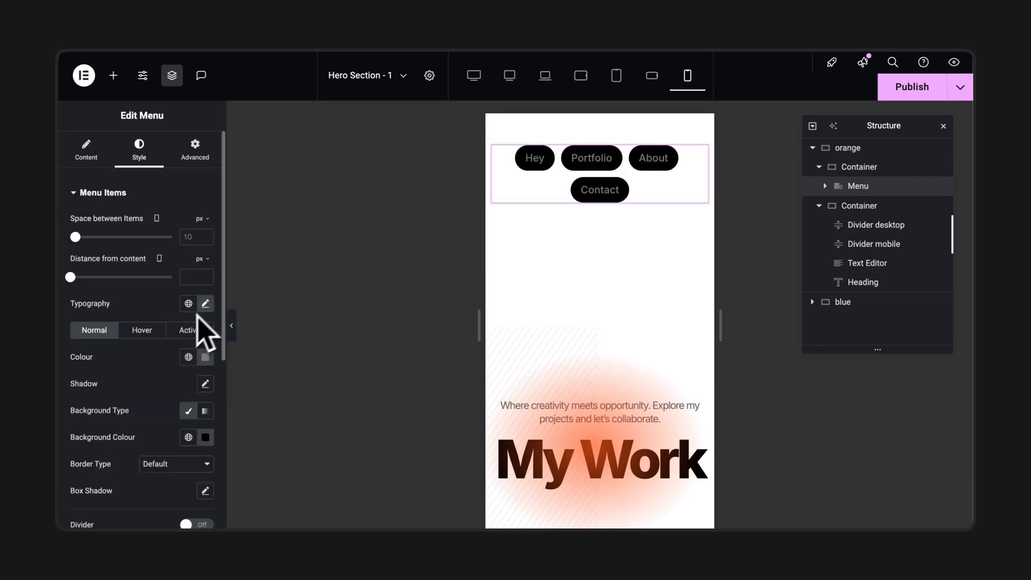
Set the menu items' mobile font size to 14 px and the space between items to 5 px.
{"action": "left_click", "coordinate": [206, 304]}
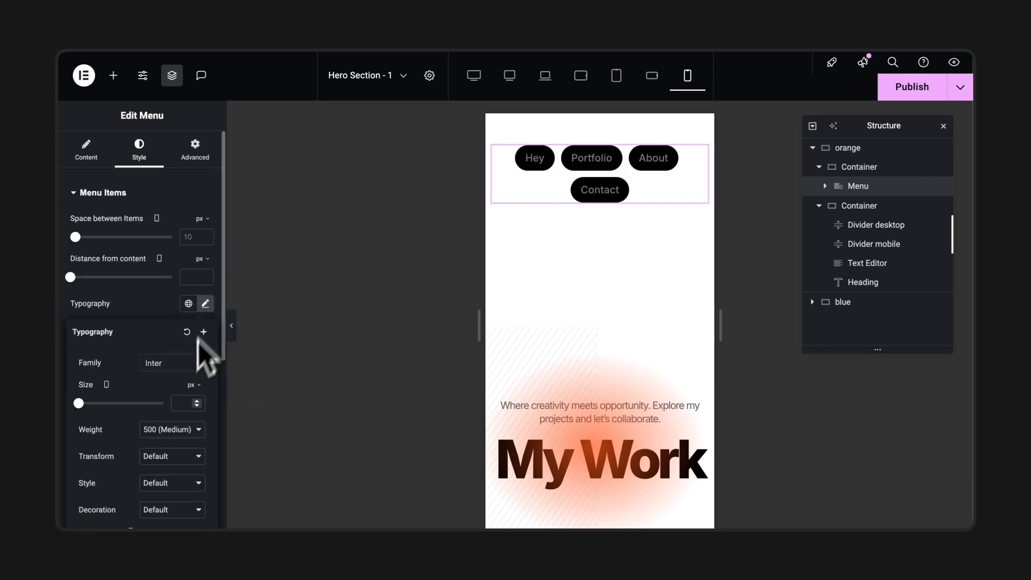
{"action": "type", "text": "16"}
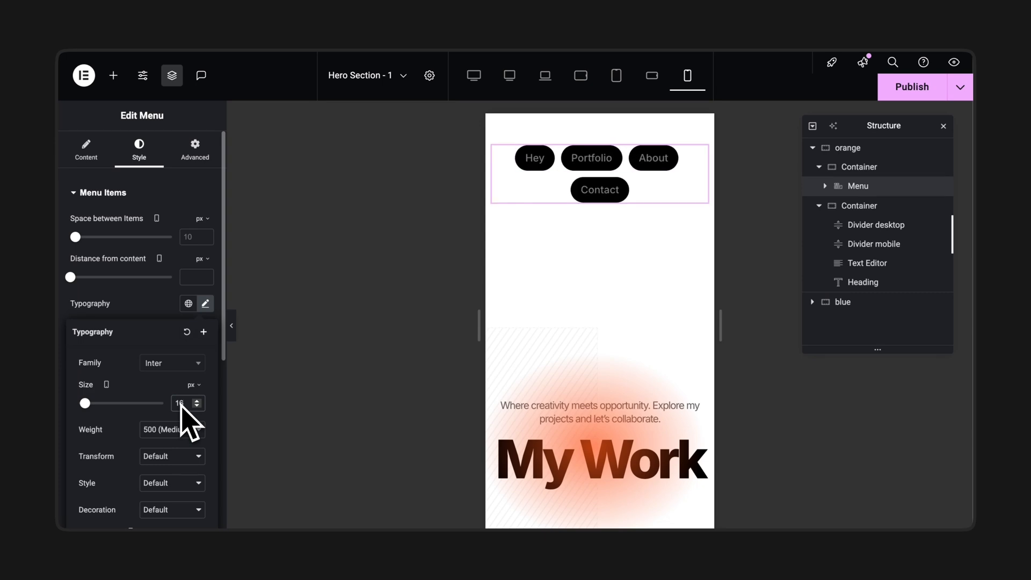
{"action": "scroll", "coordinate": [182, 407], "scroll_direction": "down", "scroll_amount": 1}
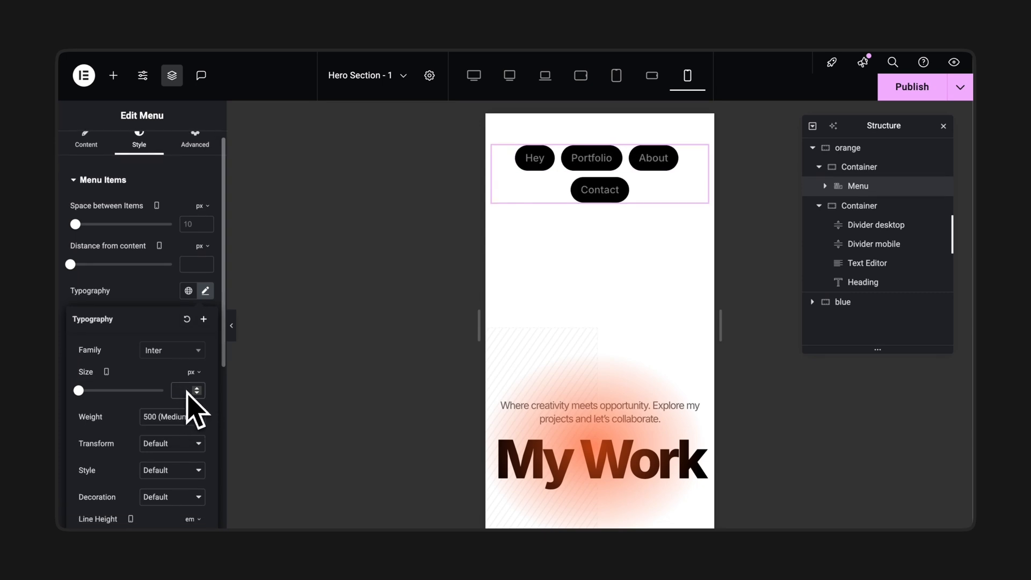
{"action": "type", "text": "14"}
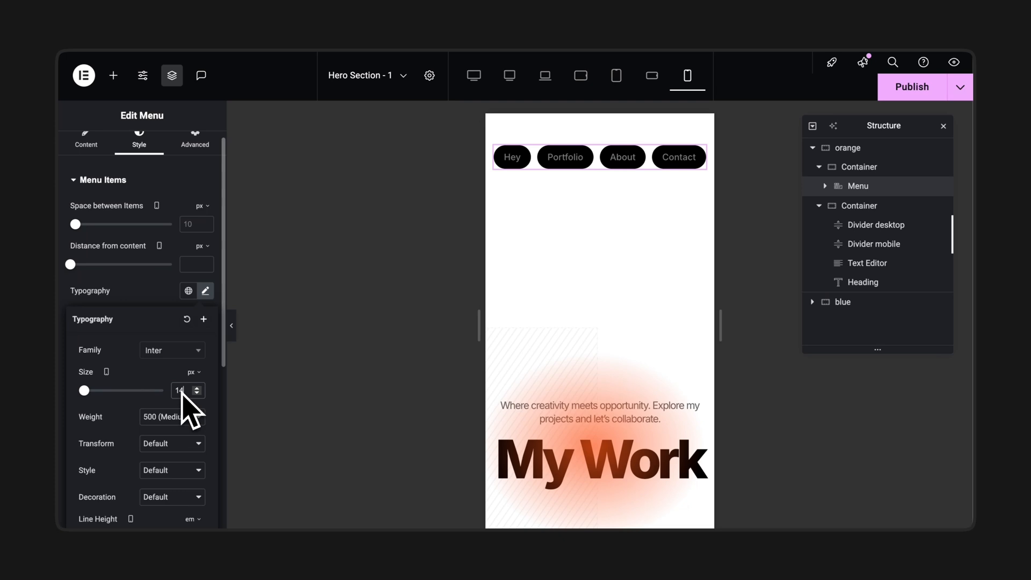
{"action": "scroll", "coordinate": [186, 408], "scroll_direction": "down", "scroll_amount": 5}
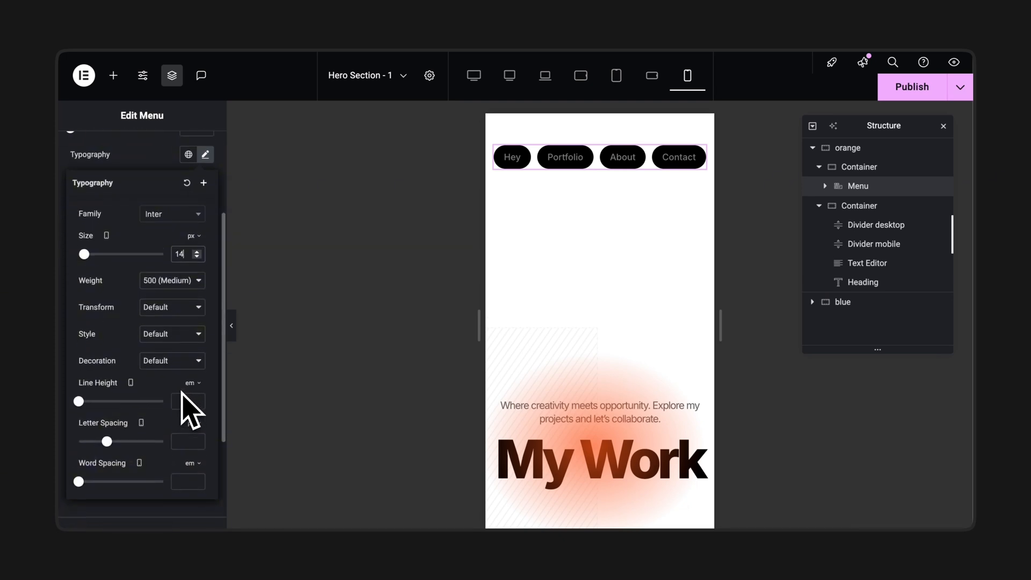
{"action": "scroll", "coordinate": [187, 409], "scroll_direction": "up", "scroll_amount": 5}
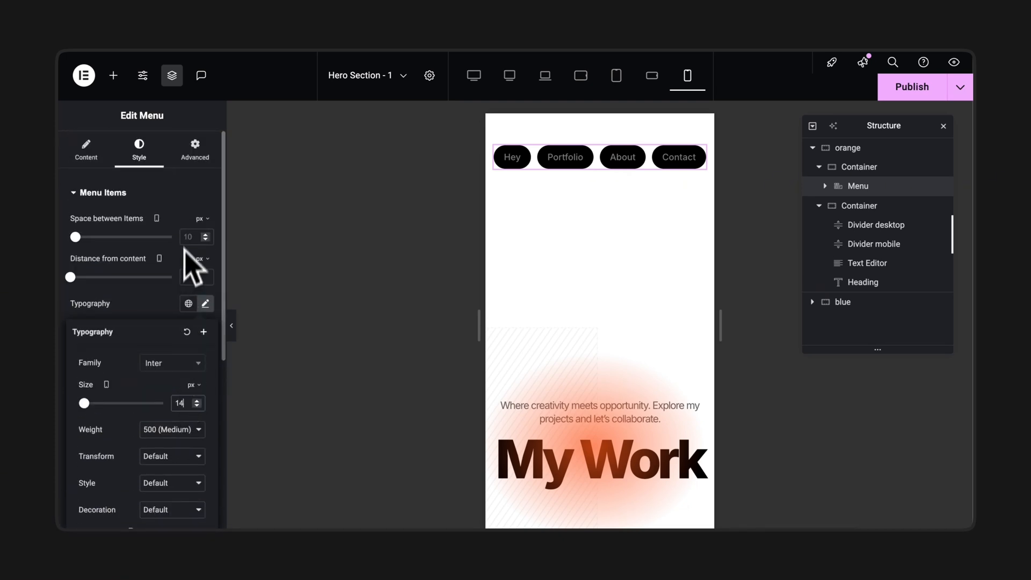
{"action": "left_click", "coordinate": [192, 237]}
{"action": "type", "text": "5"}
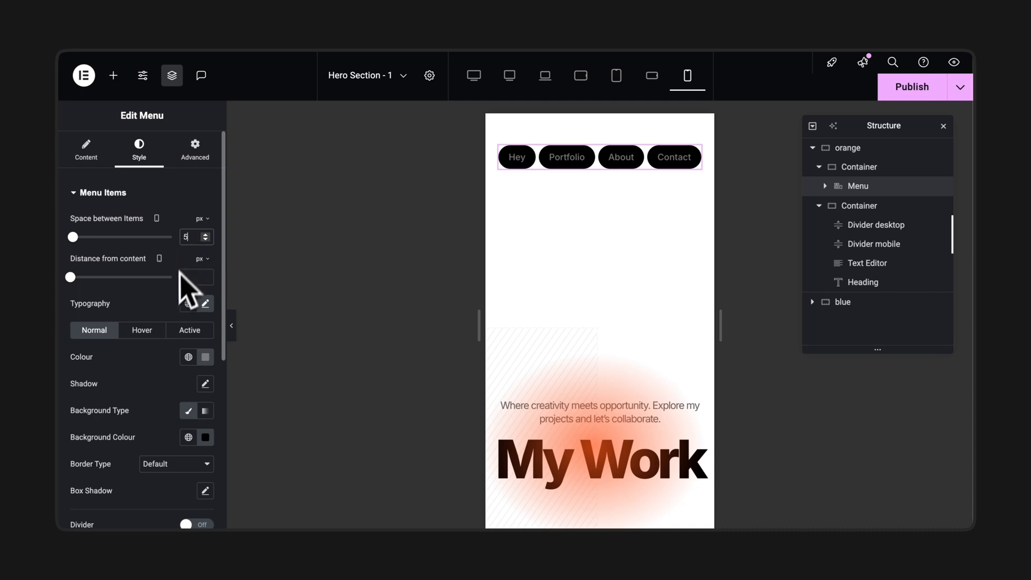
Unlink the menu items' mobile padding, set it to 5 px top and bottom and 12 px right and left, and preview the layout.
{"action": "scroll", "coordinate": [156, 321], "scroll_direction": "down", "scroll_amount": 9}
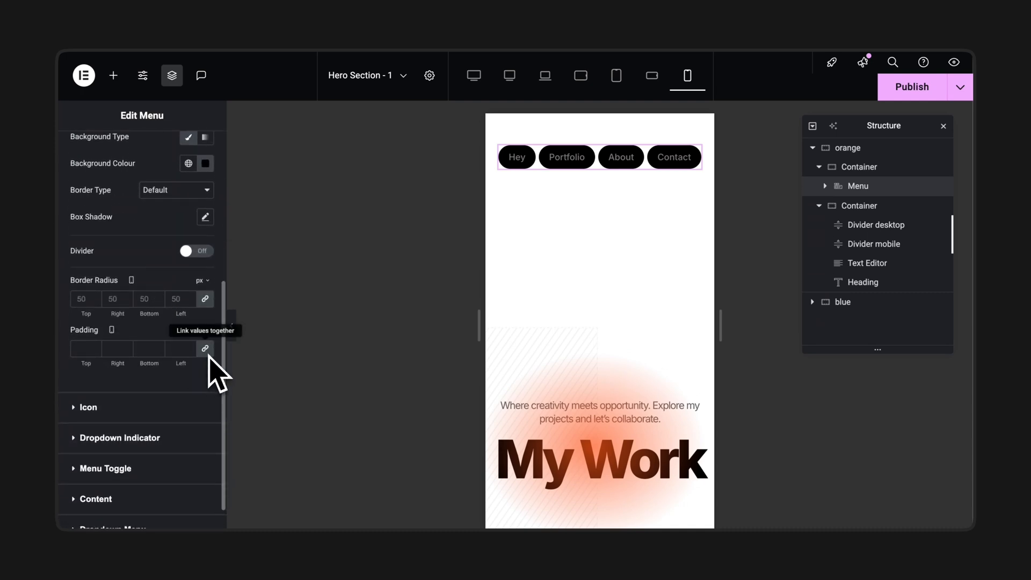
{"action": "left_click", "coordinate": [208, 352]}
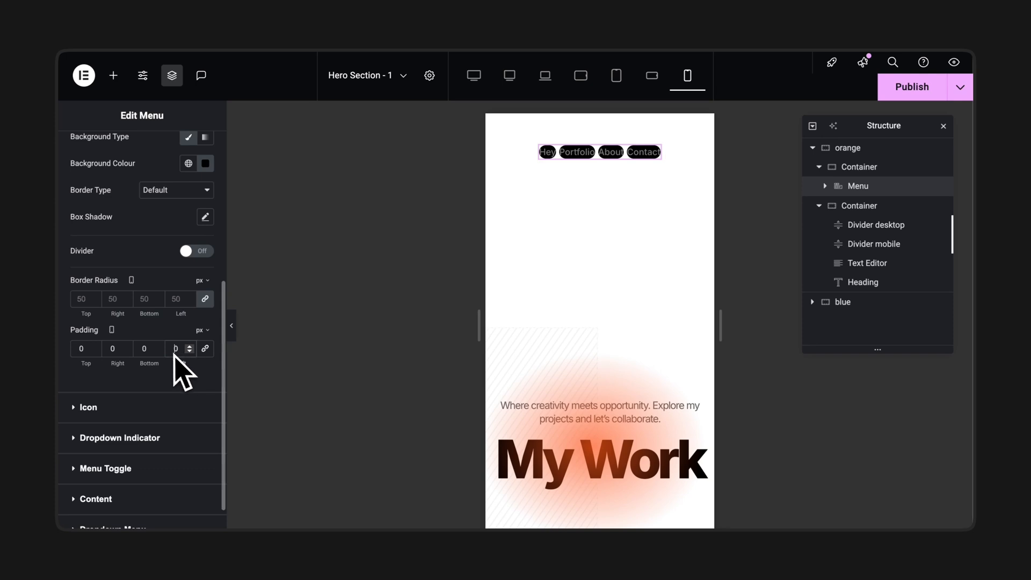
{"action": "type", "text": "50"}
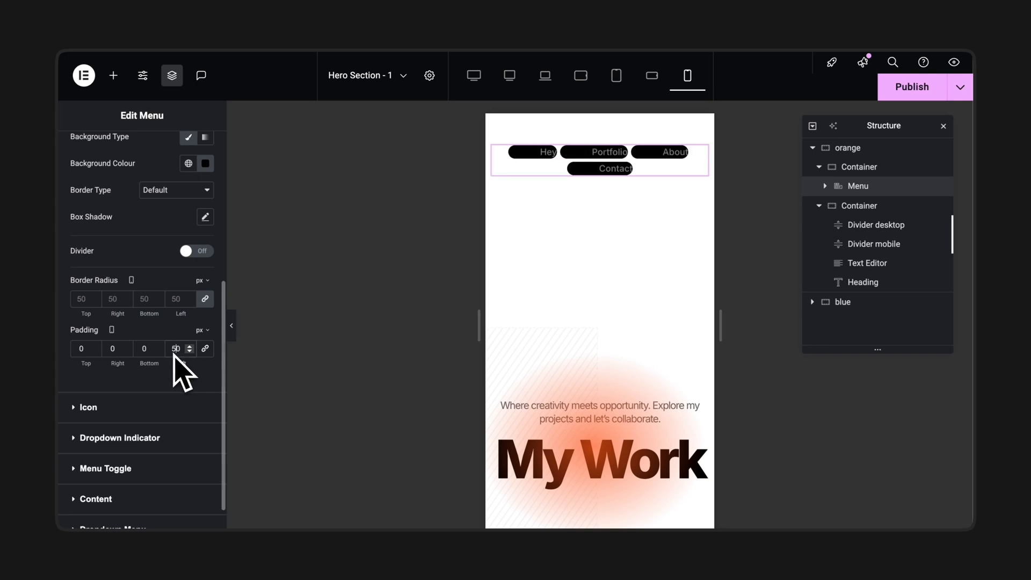
{"action": "double_click", "coordinate": [178, 348]}
{"action": "type", "text": "0"}
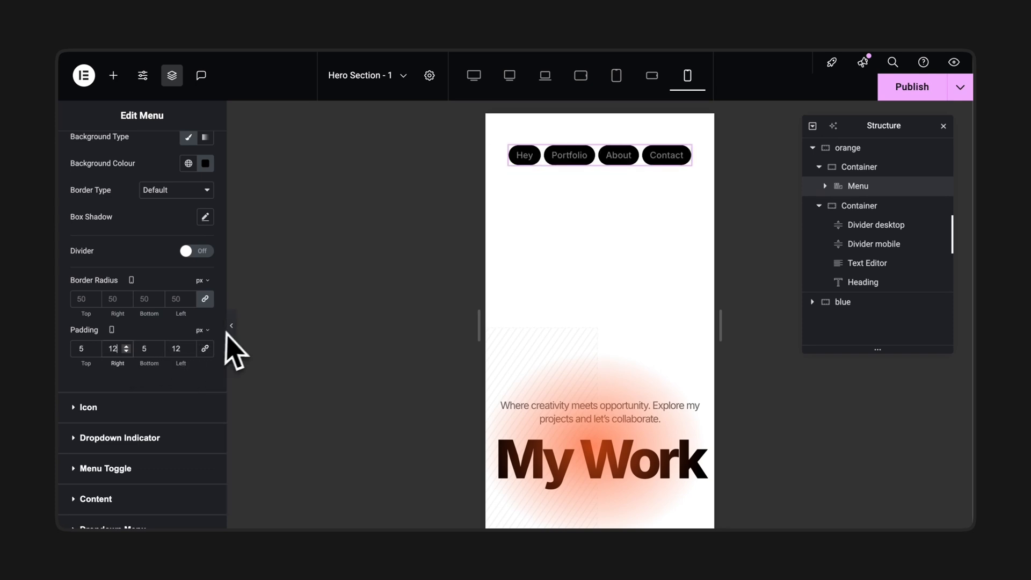
{"action": "left_click", "coordinate": [231, 326]}
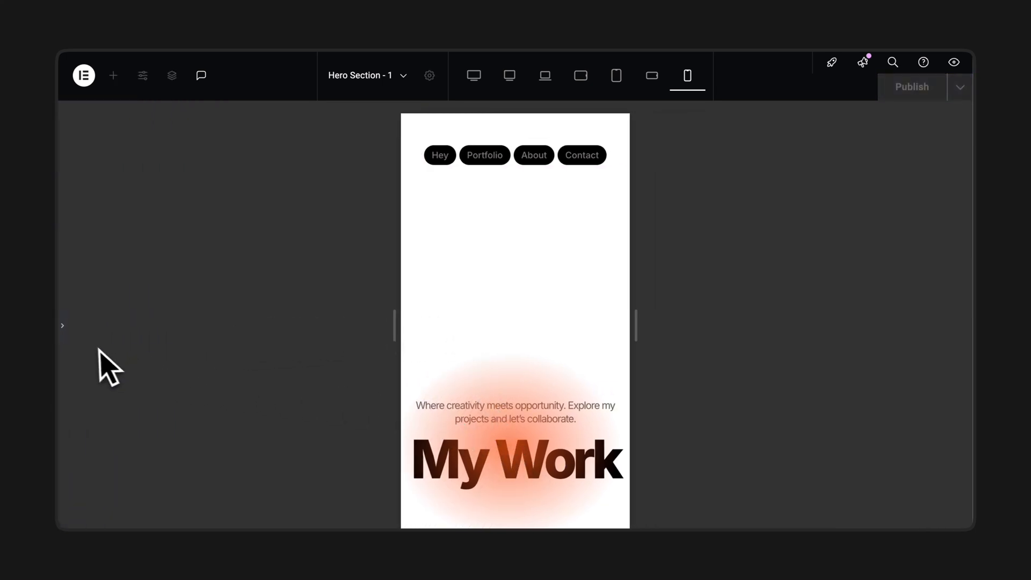
{"action": "left_click", "coordinate": [65, 327]}
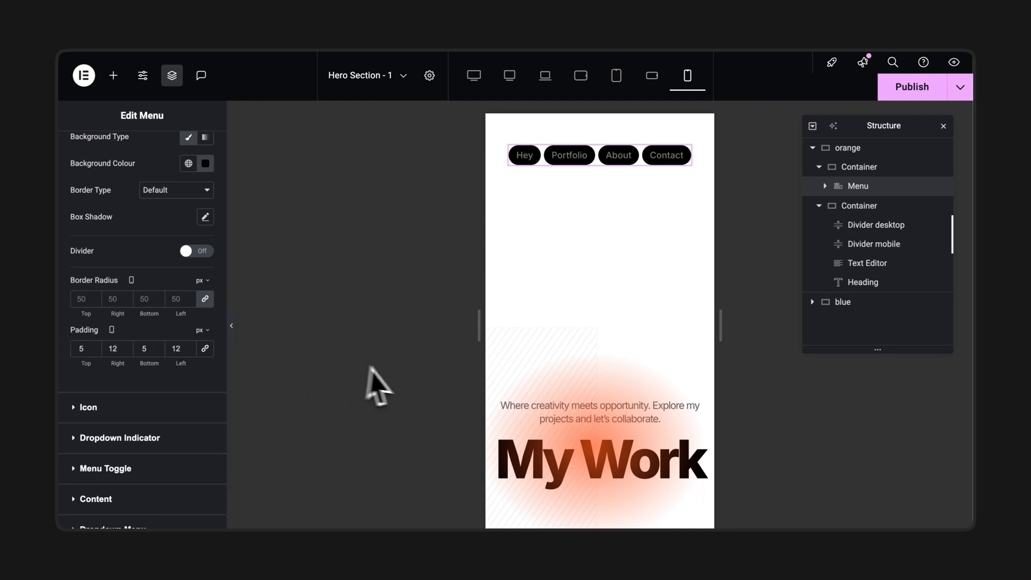